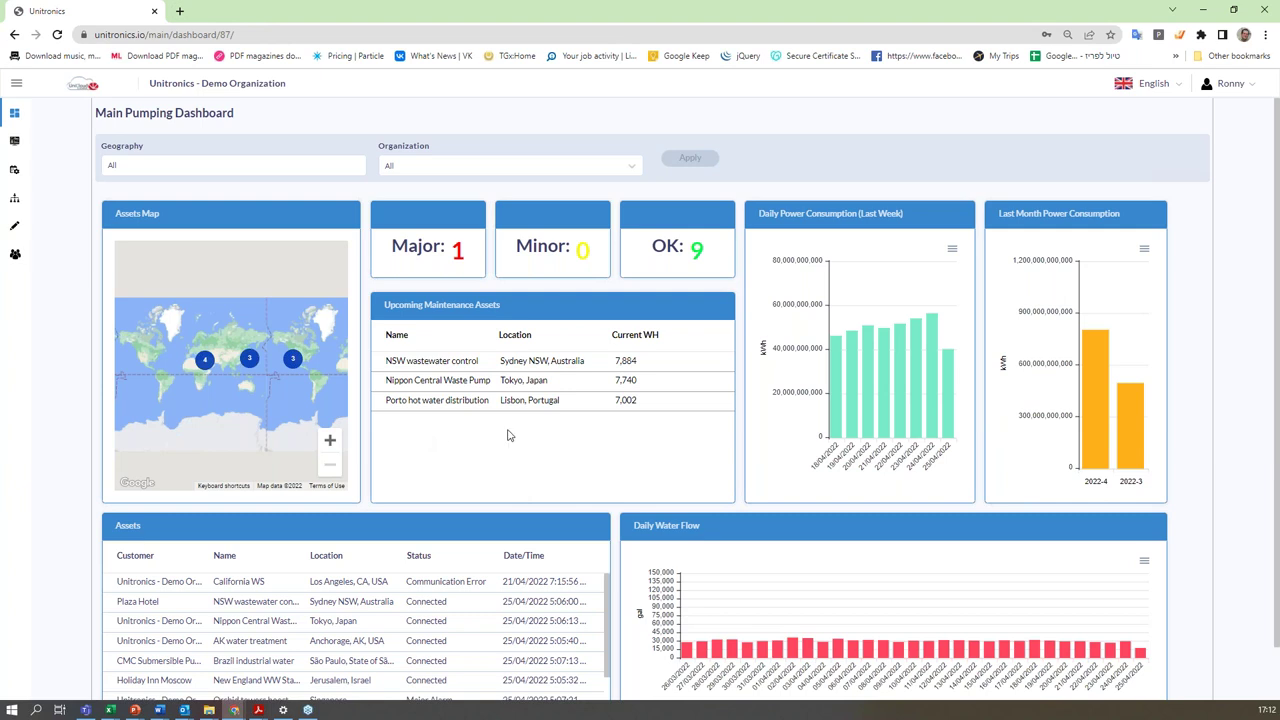
Log out of the account and view the sign-up form for creating an organization account, returning to the login page.
{"action": "left_click", "coordinate": [1250, 86]}
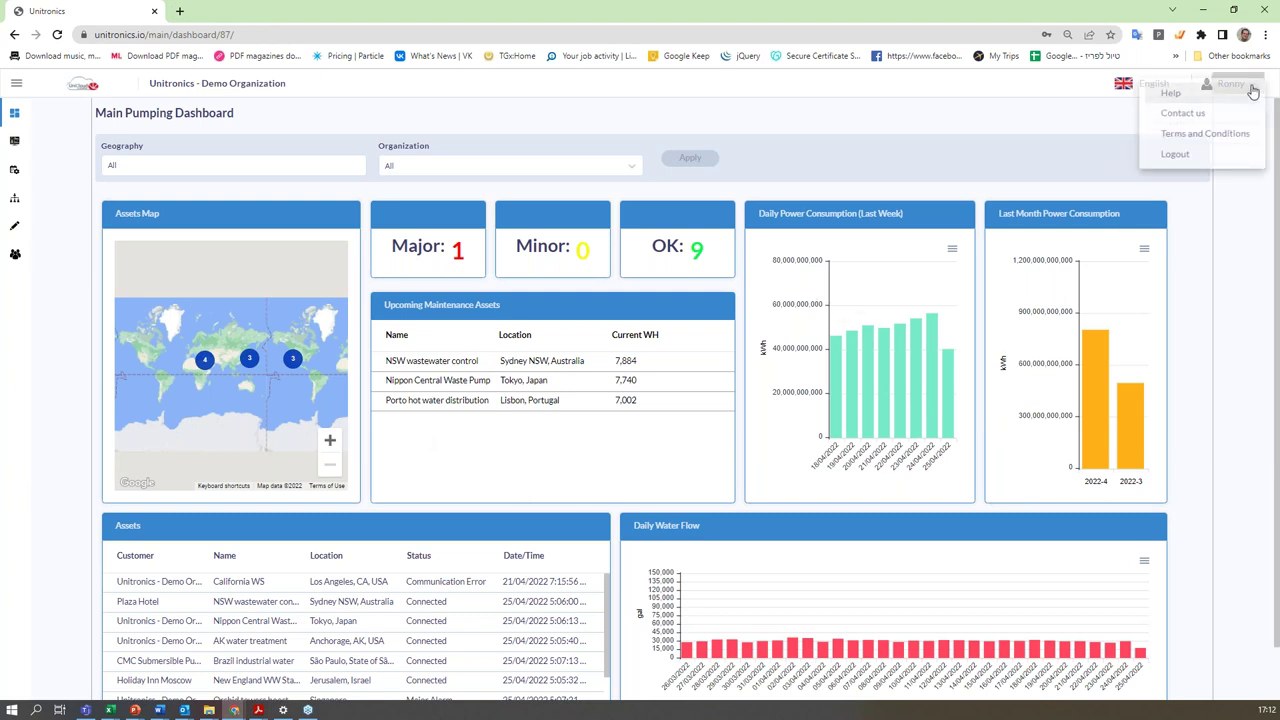
{"action": "left_click", "coordinate": [1178, 158]}
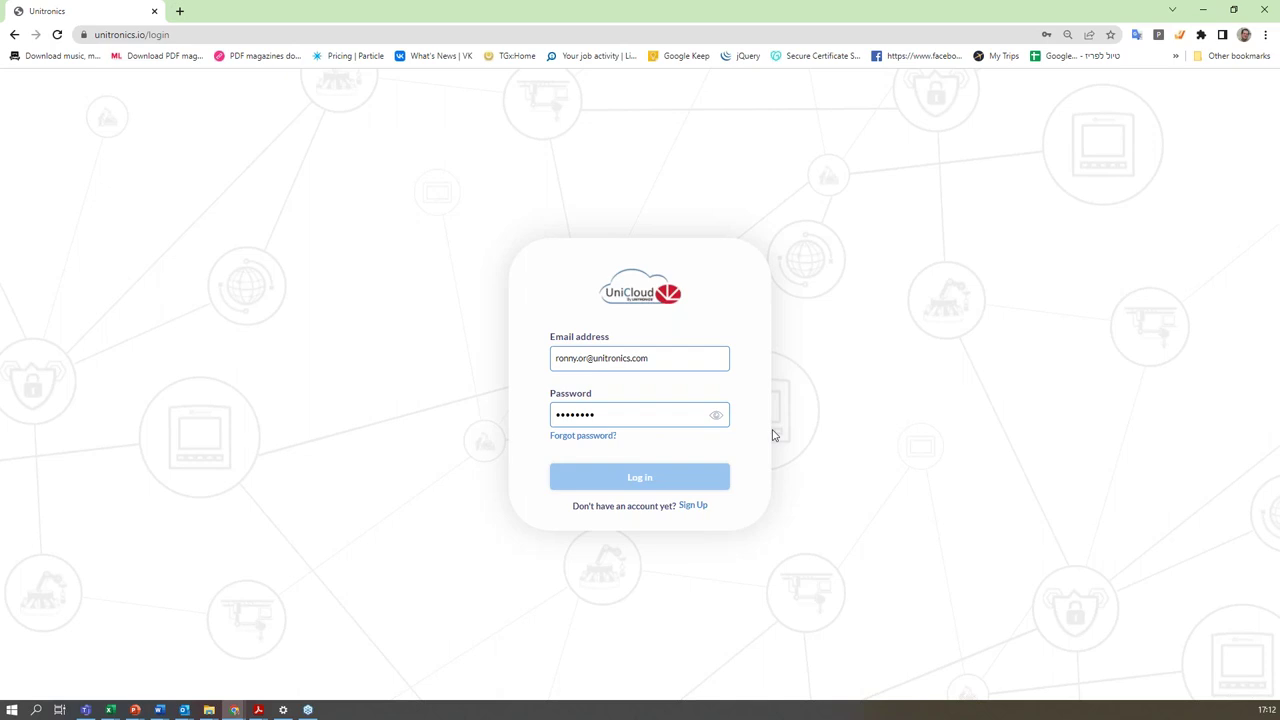
{"action": "left_click", "coordinate": [692, 505]}
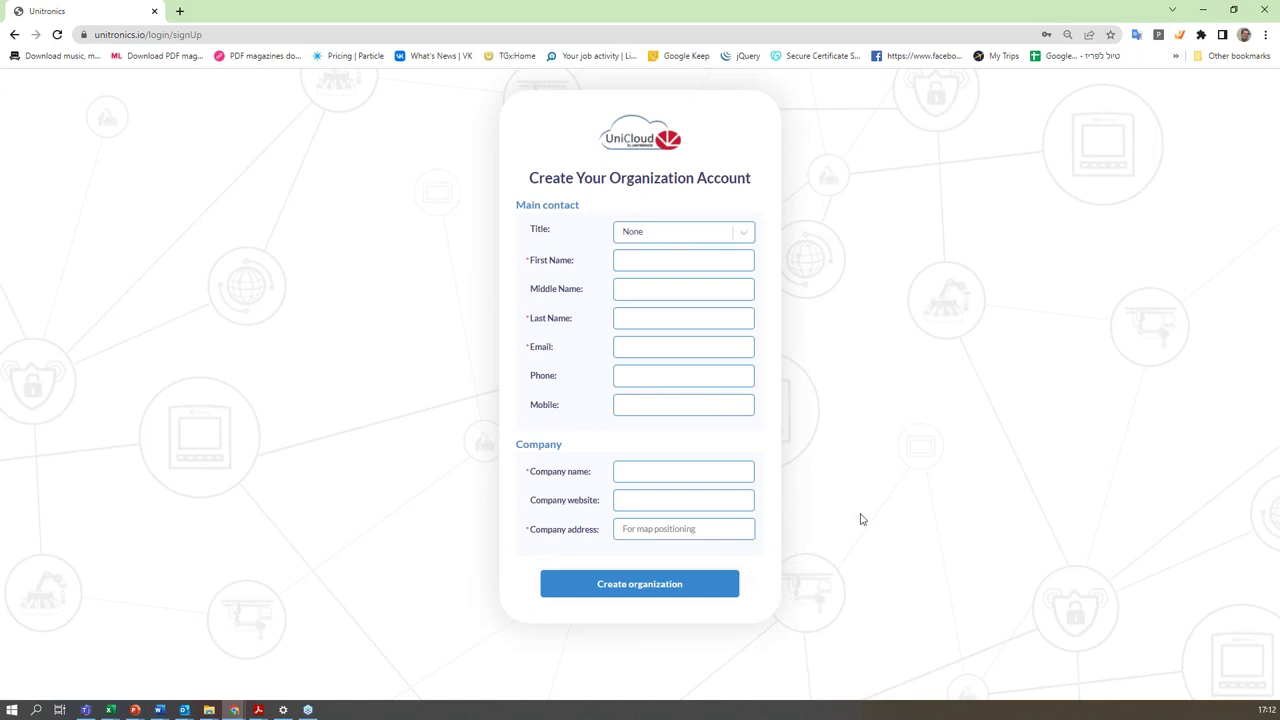
{"action": "left_click", "coordinate": [14, 35]}
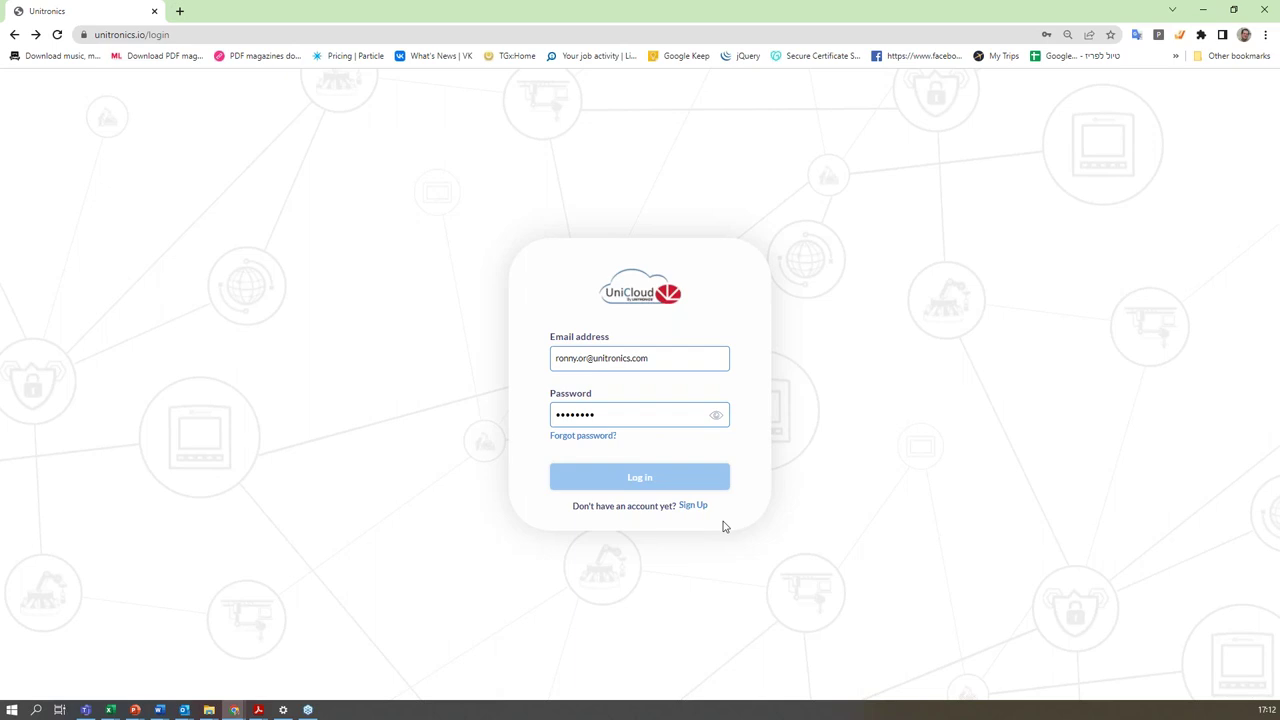
Log in with the prefilled credentials and select Unitronics - Demo Organization - Israel as the organization.
{"action": "left_click", "coordinate": [634, 482]}
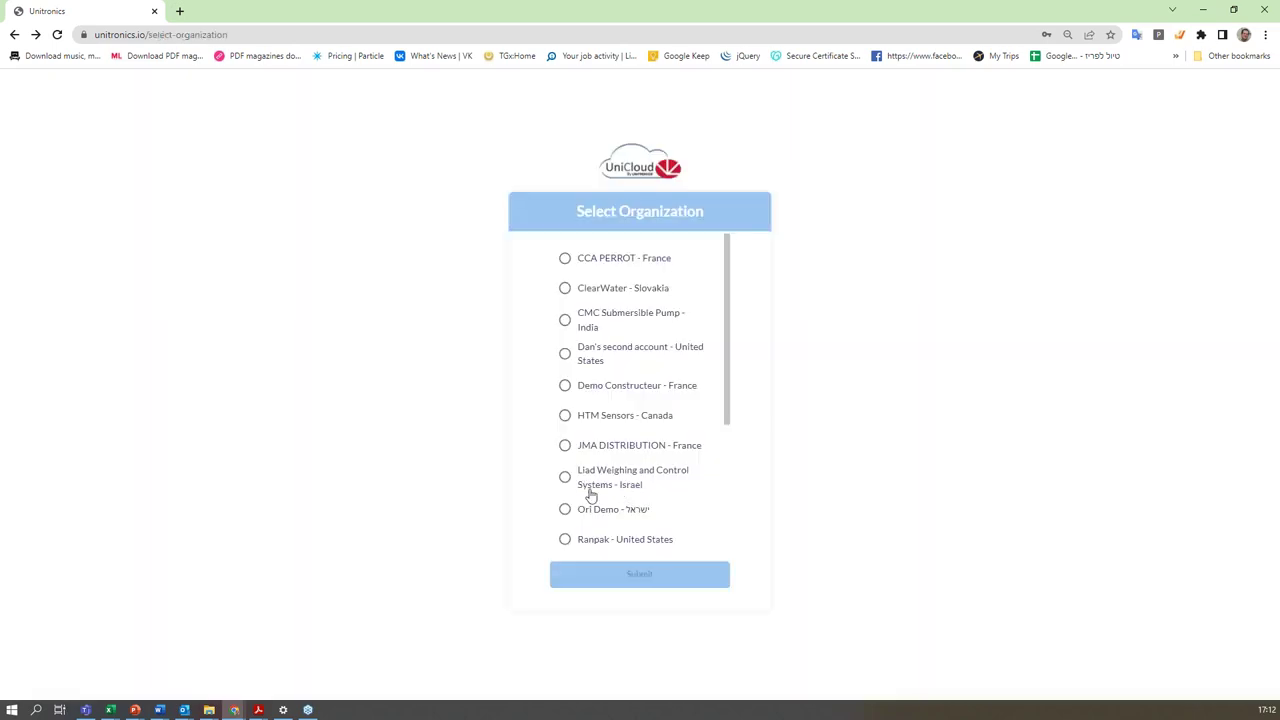
{"action": "scroll", "coordinate": [591, 494], "scroll_direction": "down", "scroll_amount": 3}
{"action": "left_click", "coordinate": [596, 490]}
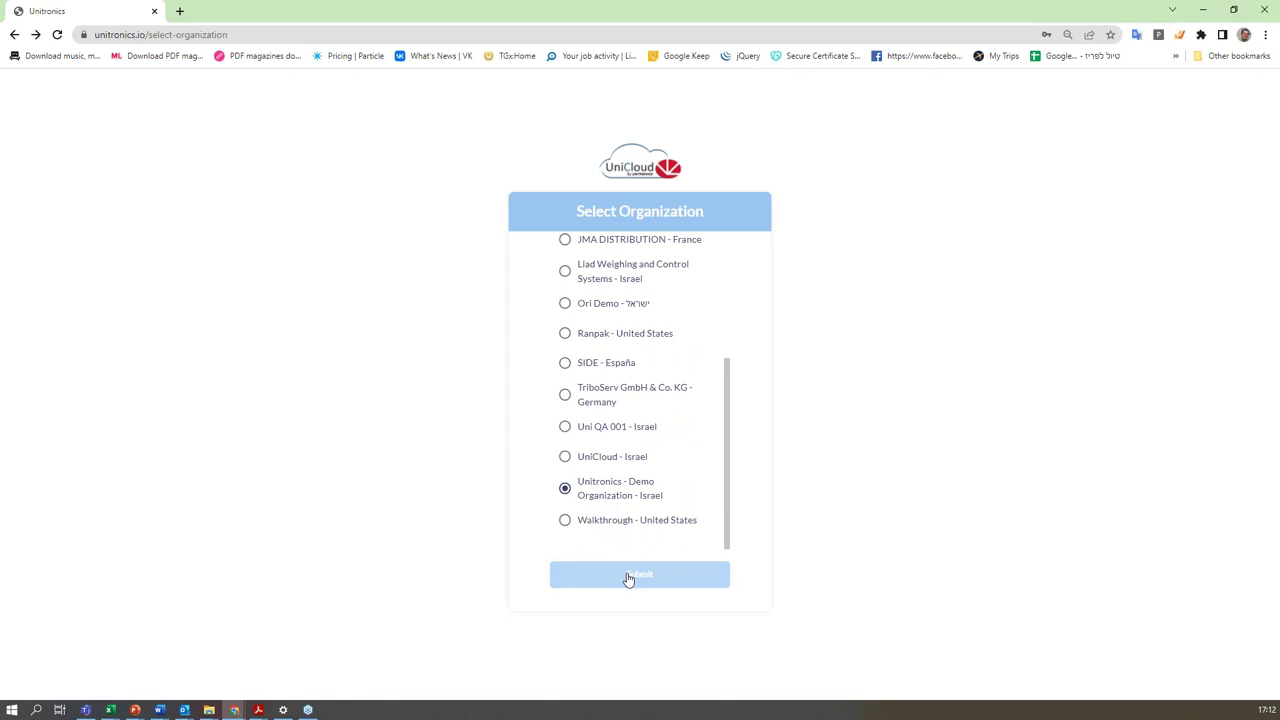
{"action": "left_click", "coordinate": [628, 577]}
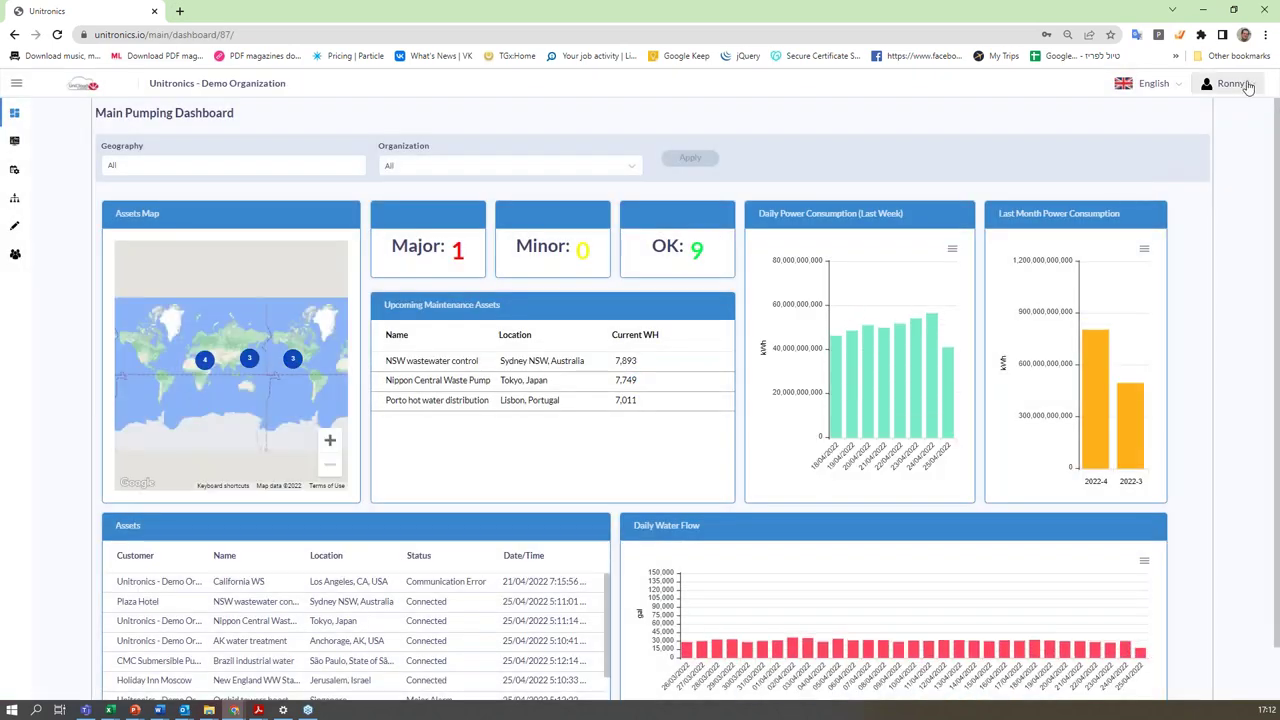
View the UniCloud Help in a maximized window, expand its Getting Started with UniCloud topics, and close it.
{"action": "left_click", "coordinate": [1240, 84]}
{"action": "left_click", "coordinate": [1172, 90]}
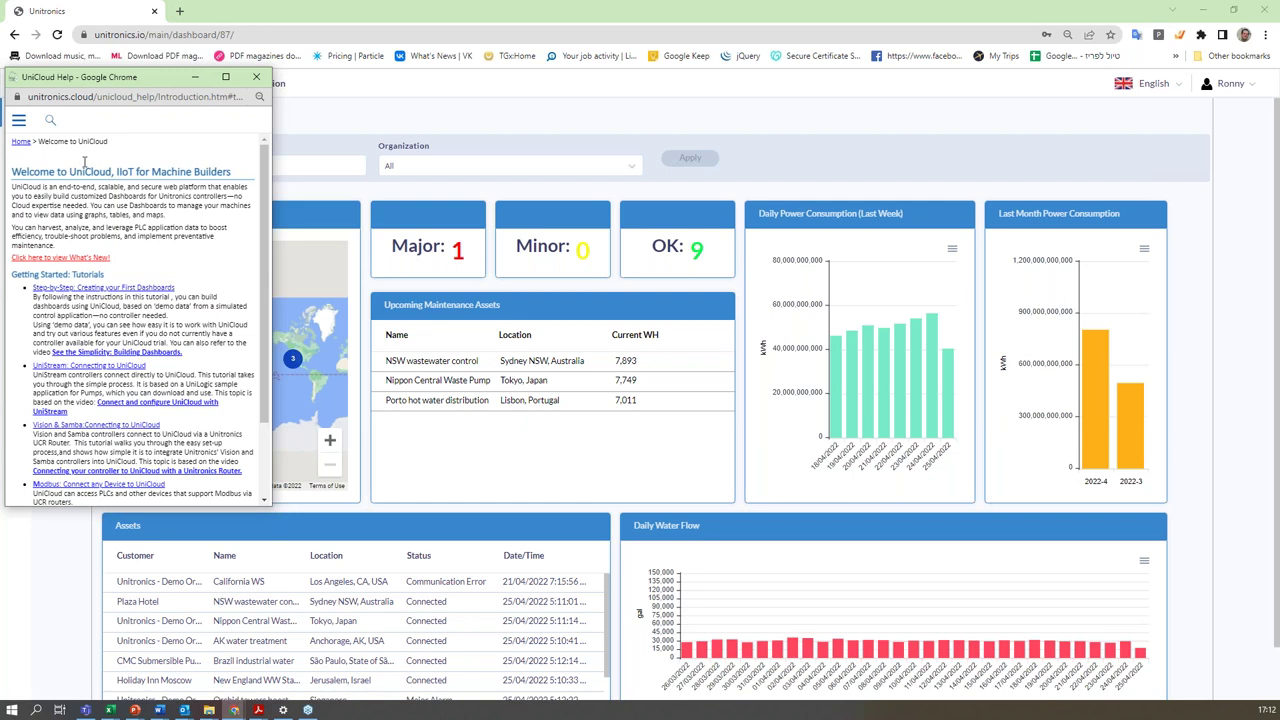
{"action": "double_click", "coordinate": [170, 80]}
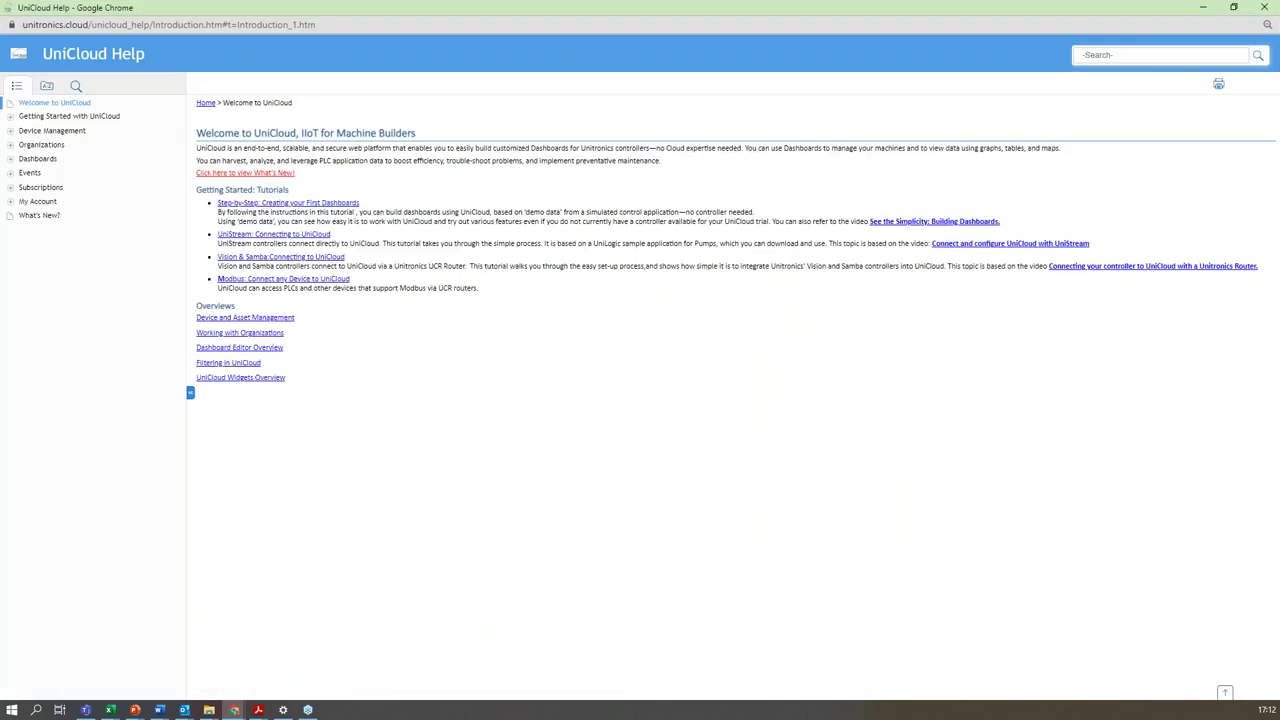
{"action": "left_click", "coordinate": [25, 118]}
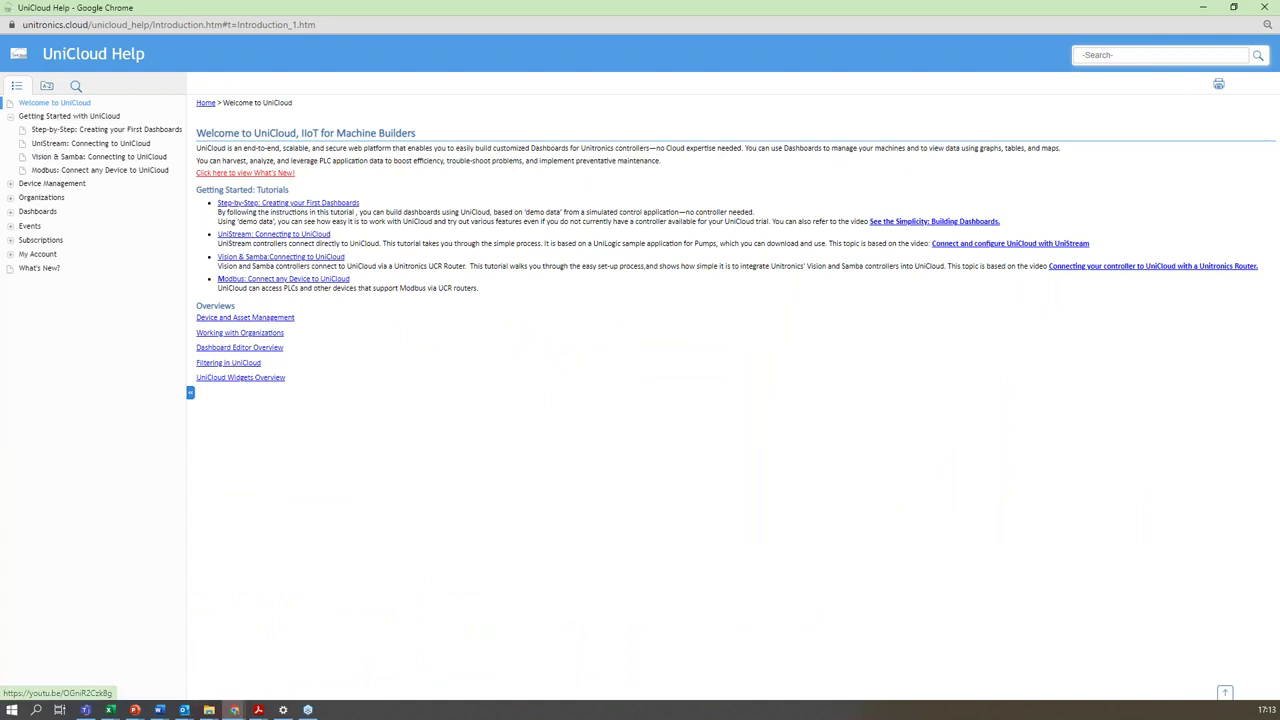
{"action": "left_click", "coordinate": [1265, 8]}
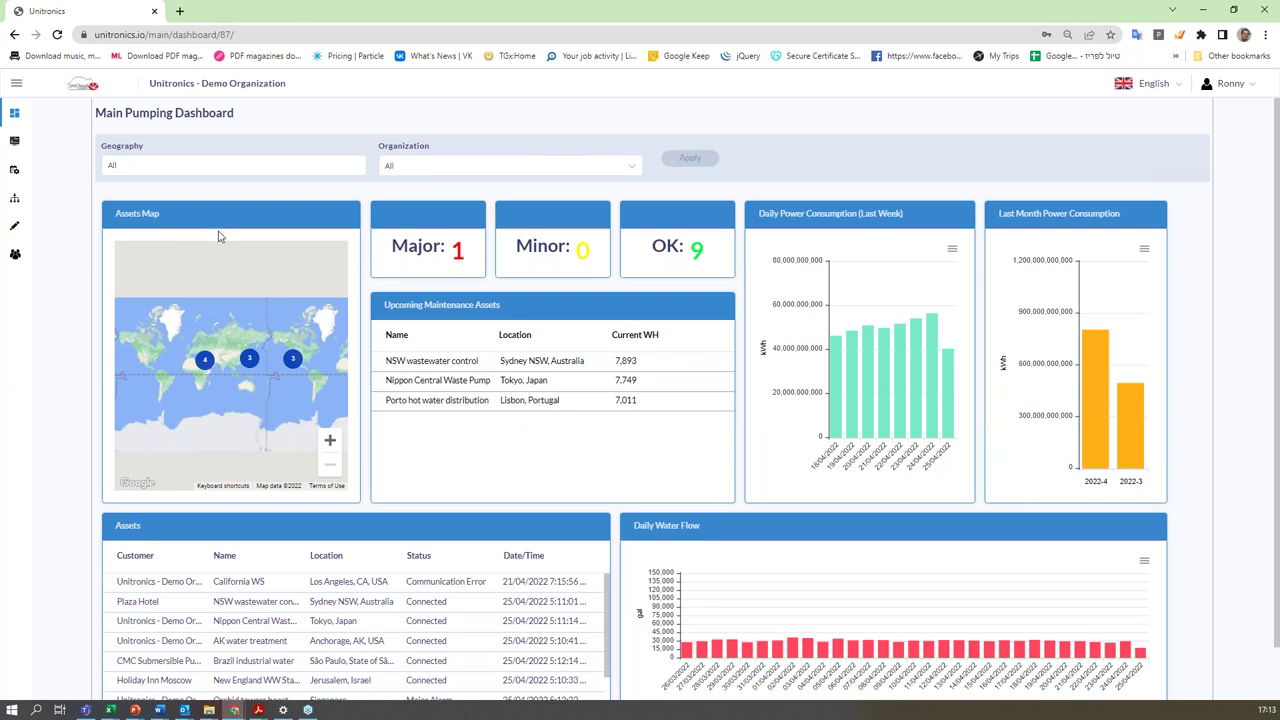
Look over the user account options and the available interface languages without changing any of them.
{"action": "left_click", "coordinate": [1256, 88]}
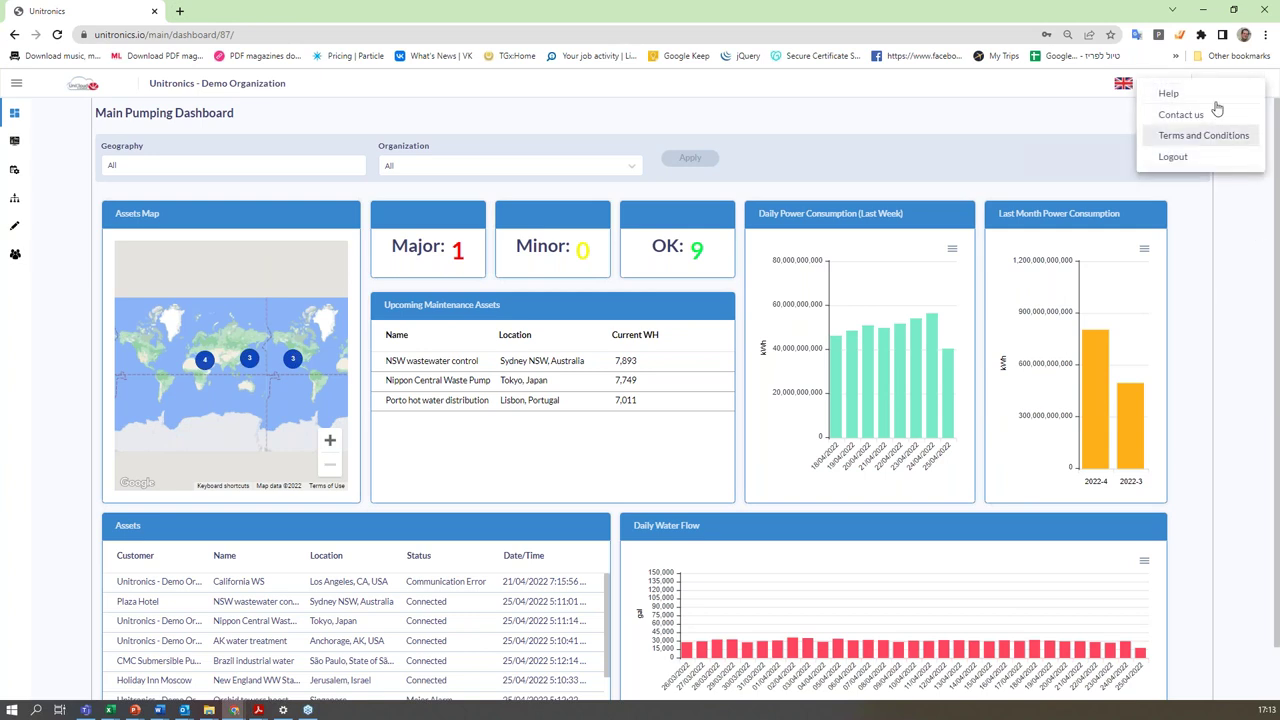
{"action": "left_click", "coordinate": [865, 131]}
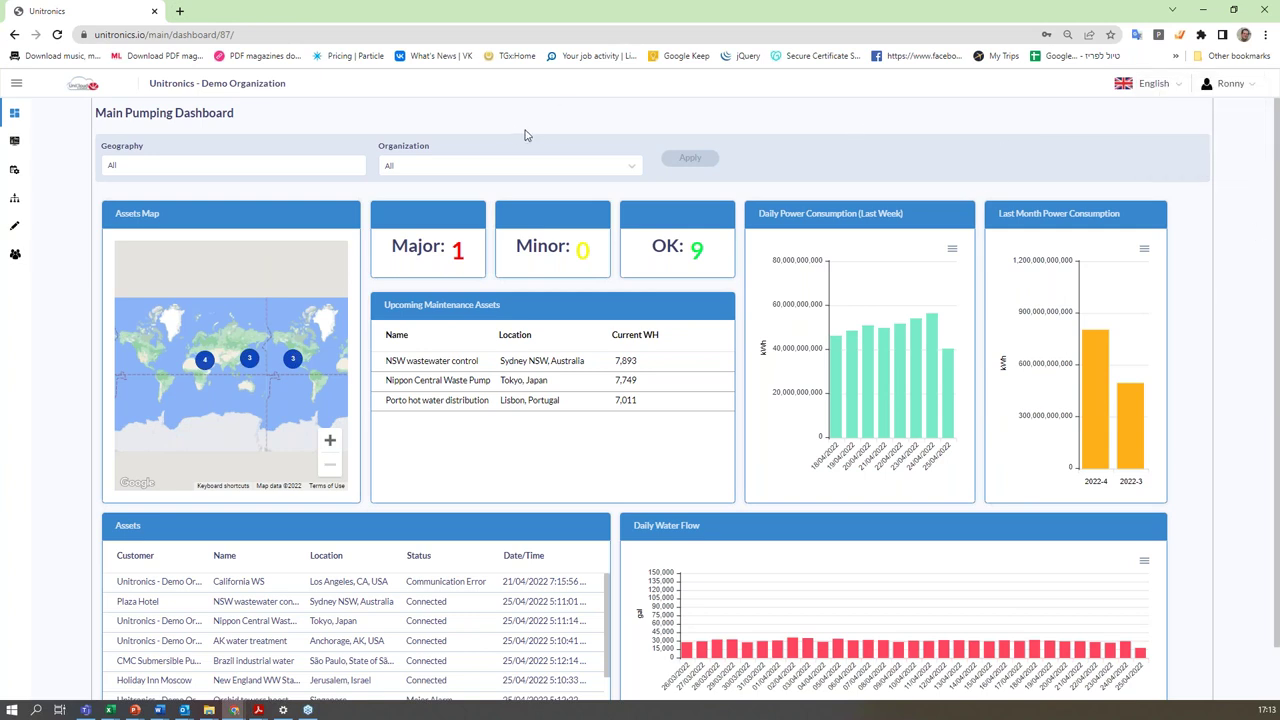
{"action": "left_click", "coordinate": [1176, 86]}
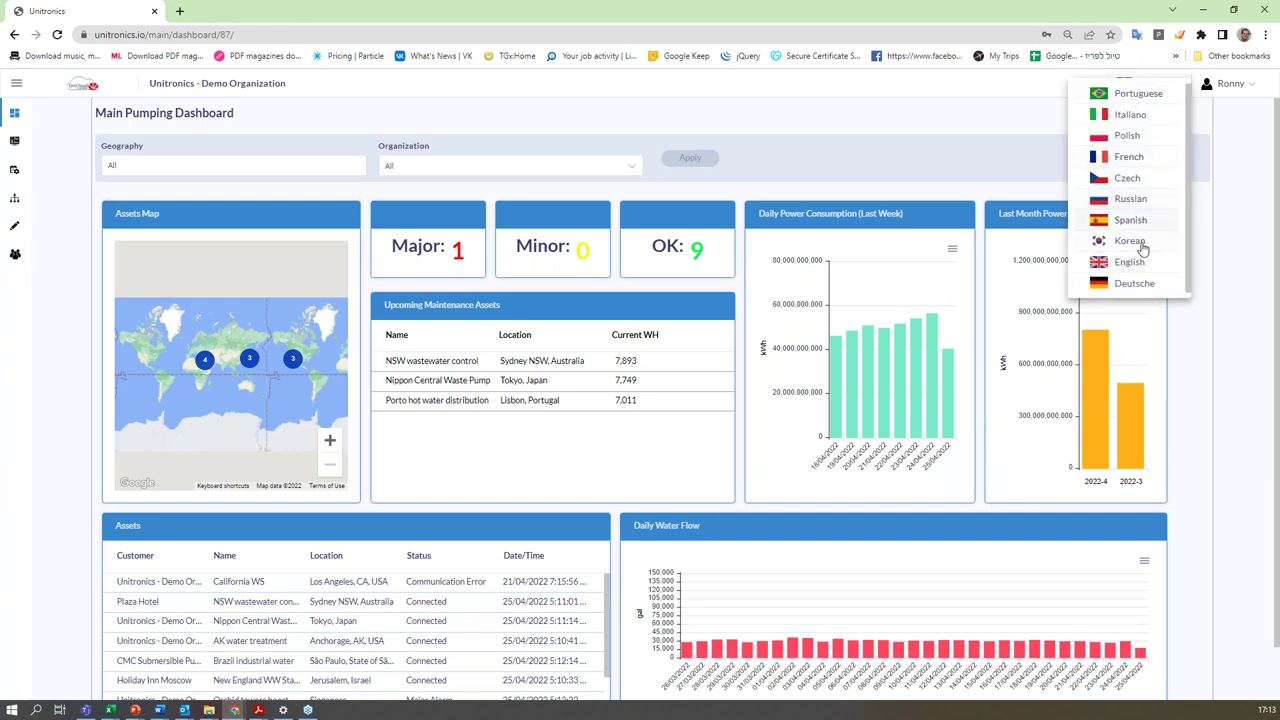
{"action": "left_click", "coordinate": [908, 130]}
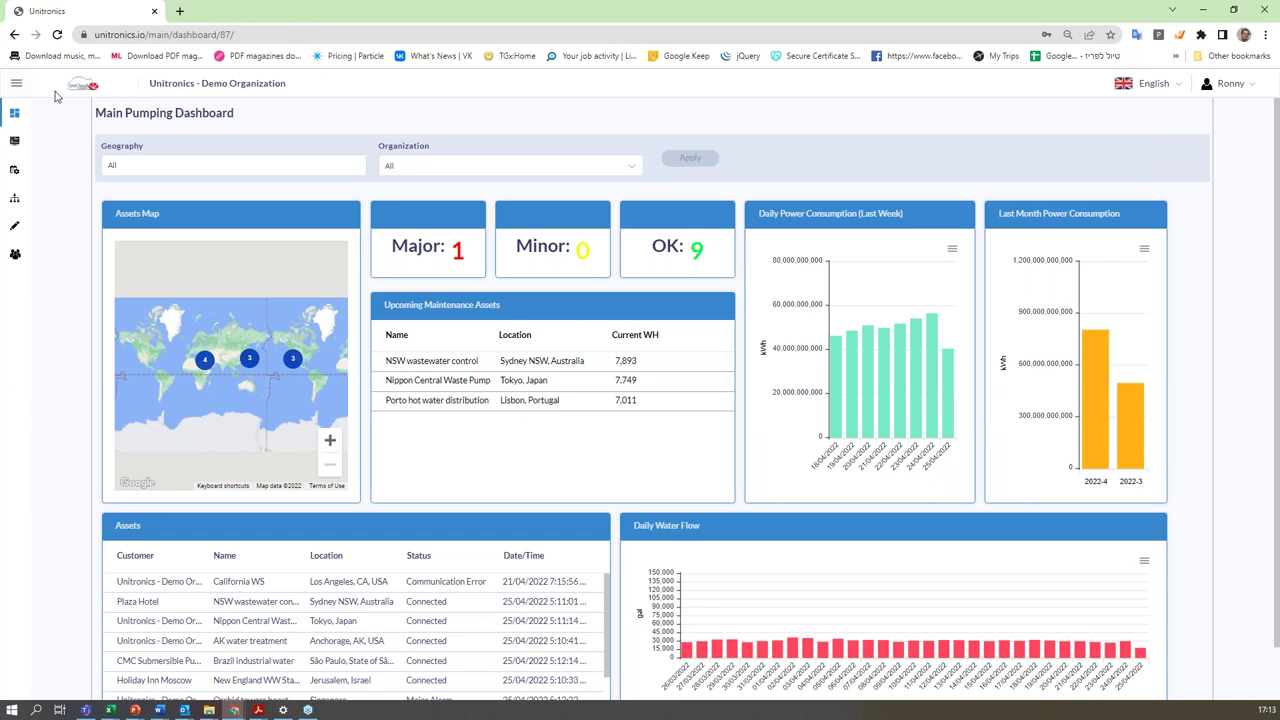
Expand the side navigation to show its labels and view the Device Management and Events Management pages.
{"action": "left_click", "coordinate": [15, 84]}
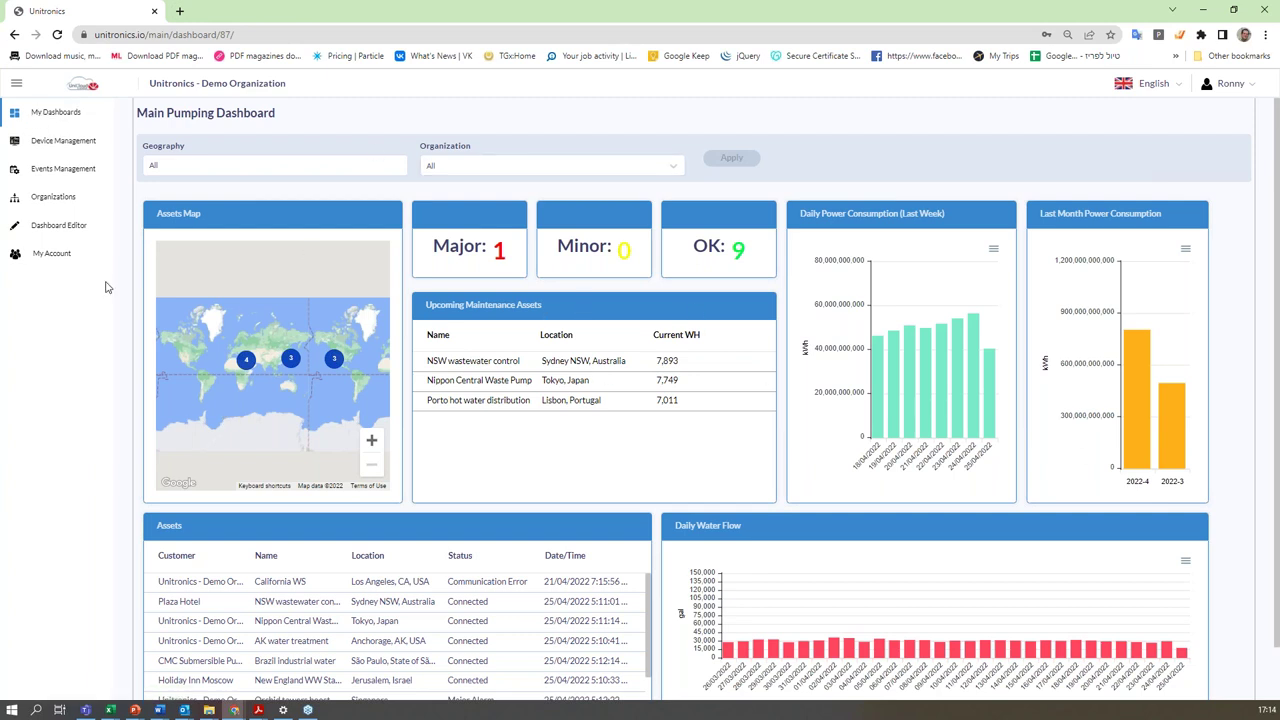
{"action": "left_click", "coordinate": [57, 141]}
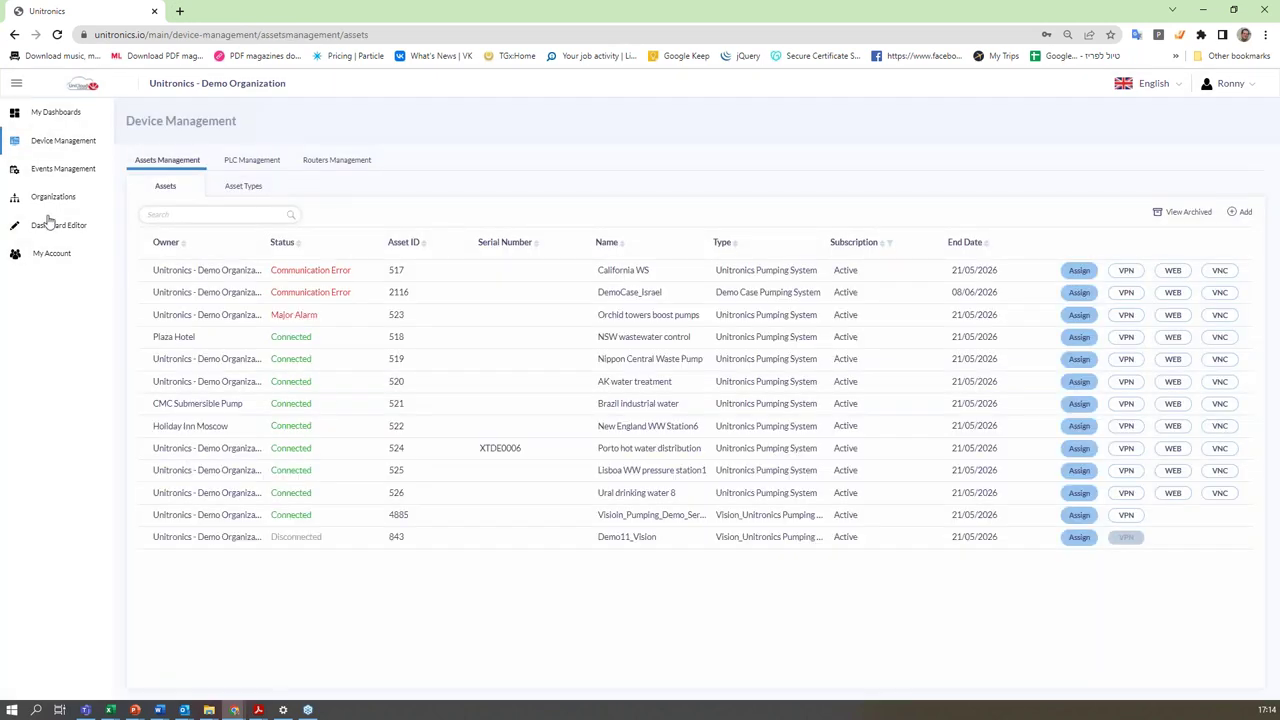
{"action": "left_click", "coordinate": [63, 170]}
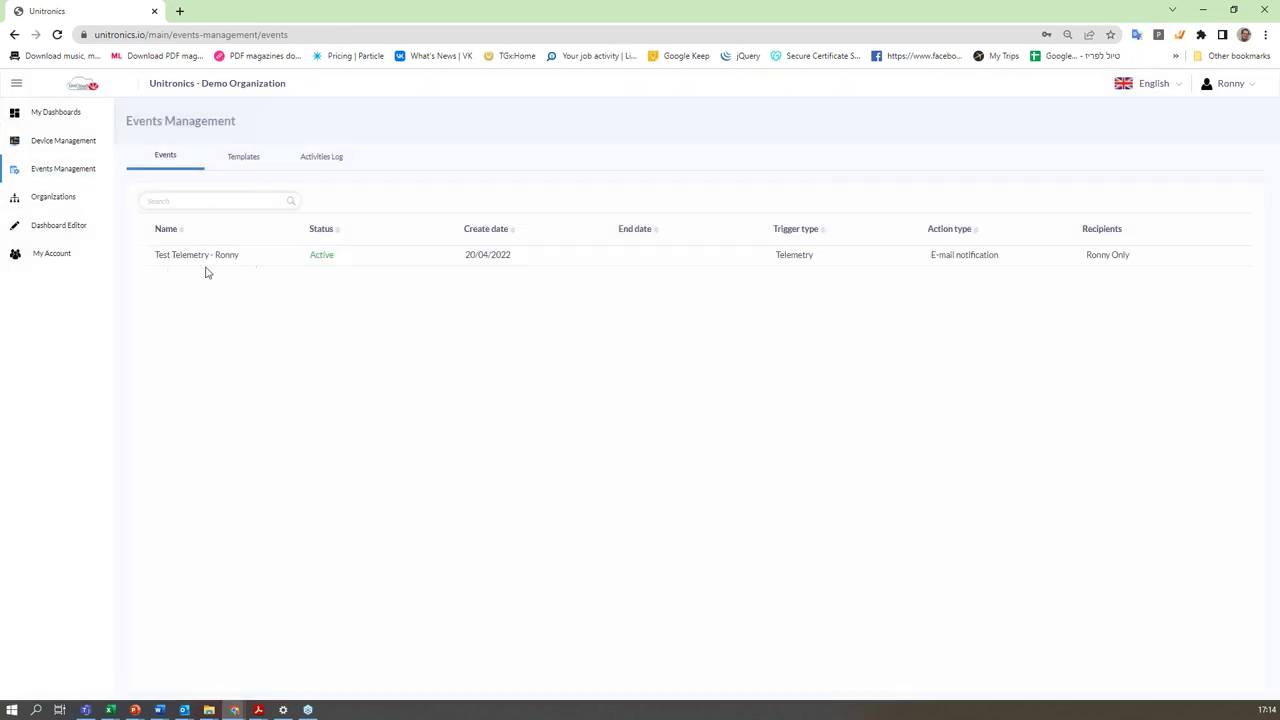
Expand the Unitronics - Demo Organization node in the Organizations tree and view its users.
{"action": "left_click", "coordinate": [48, 199]}
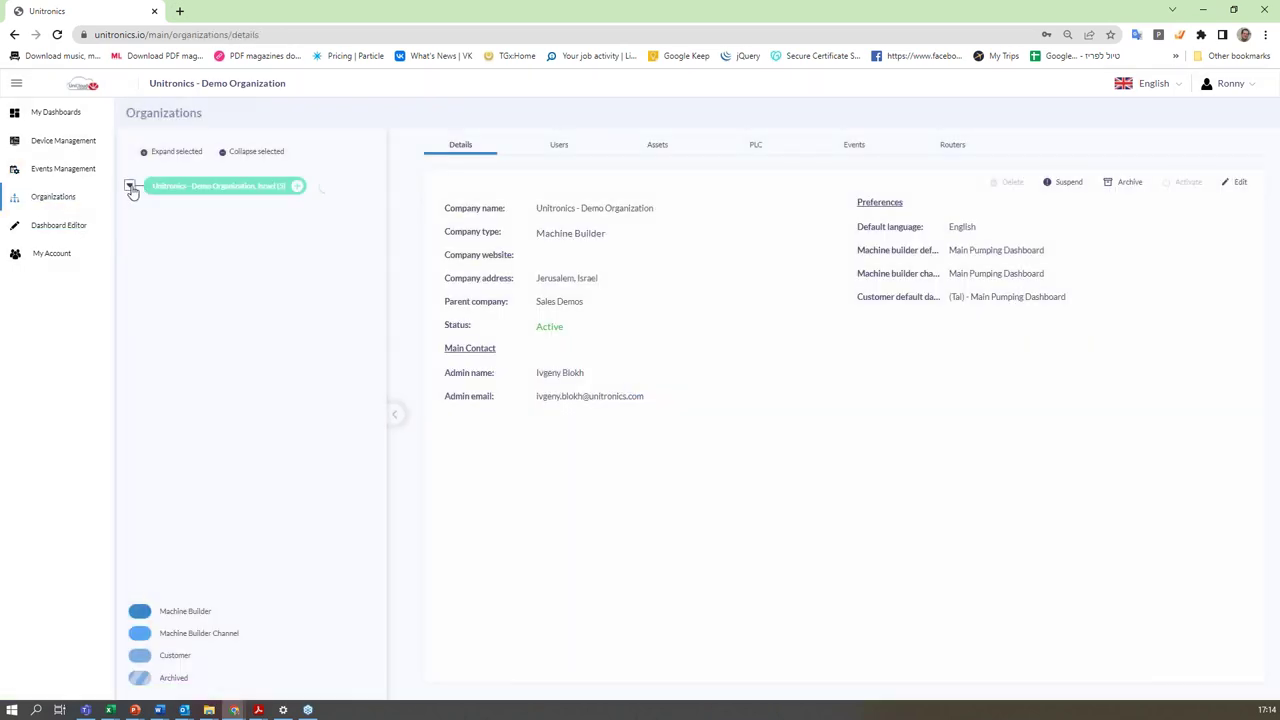
{"action": "left_click", "coordinate": [130, 186]}
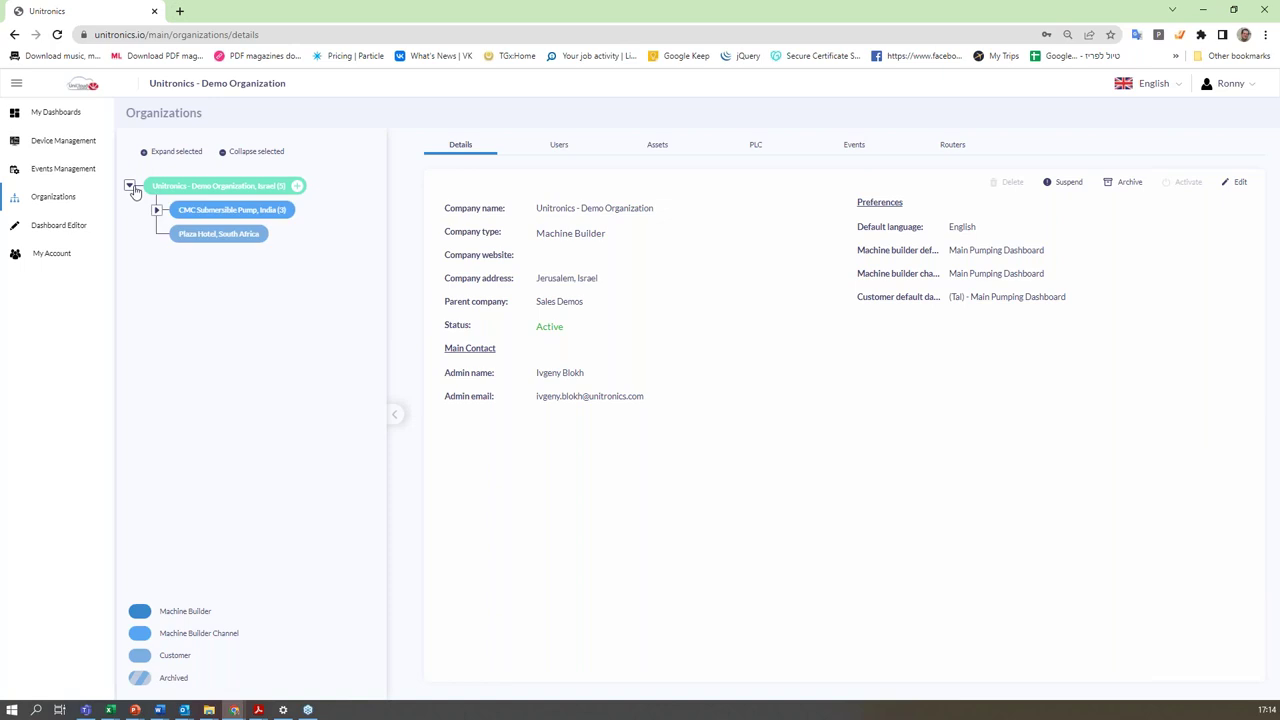
{"action": "left_click", "coordinate": [562, 146]}
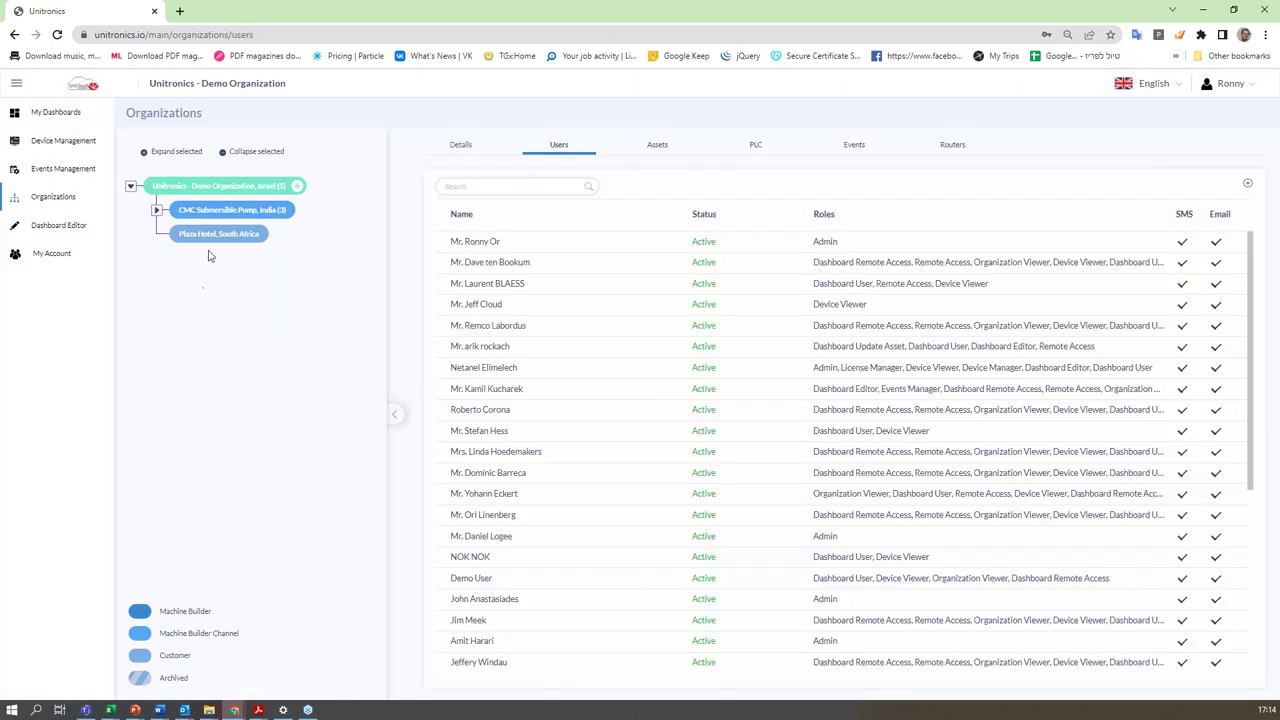
Review the details of CMC Submersible Pump, its customer Holiday Inn Moscow, and Plaza Hotel, and collapse the organization tree.
{"action": "left_click", "coordinate": [222, 212]}
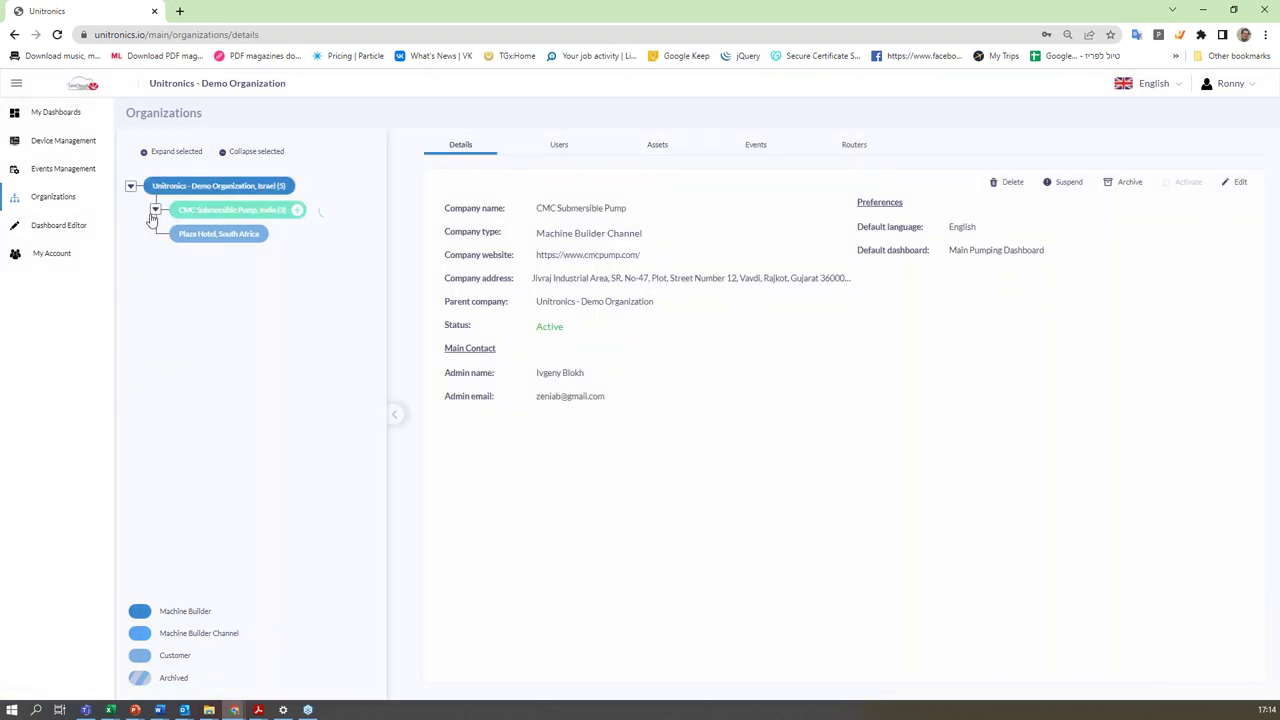
{"action": "left_click", "coordinate": [156, 210]}
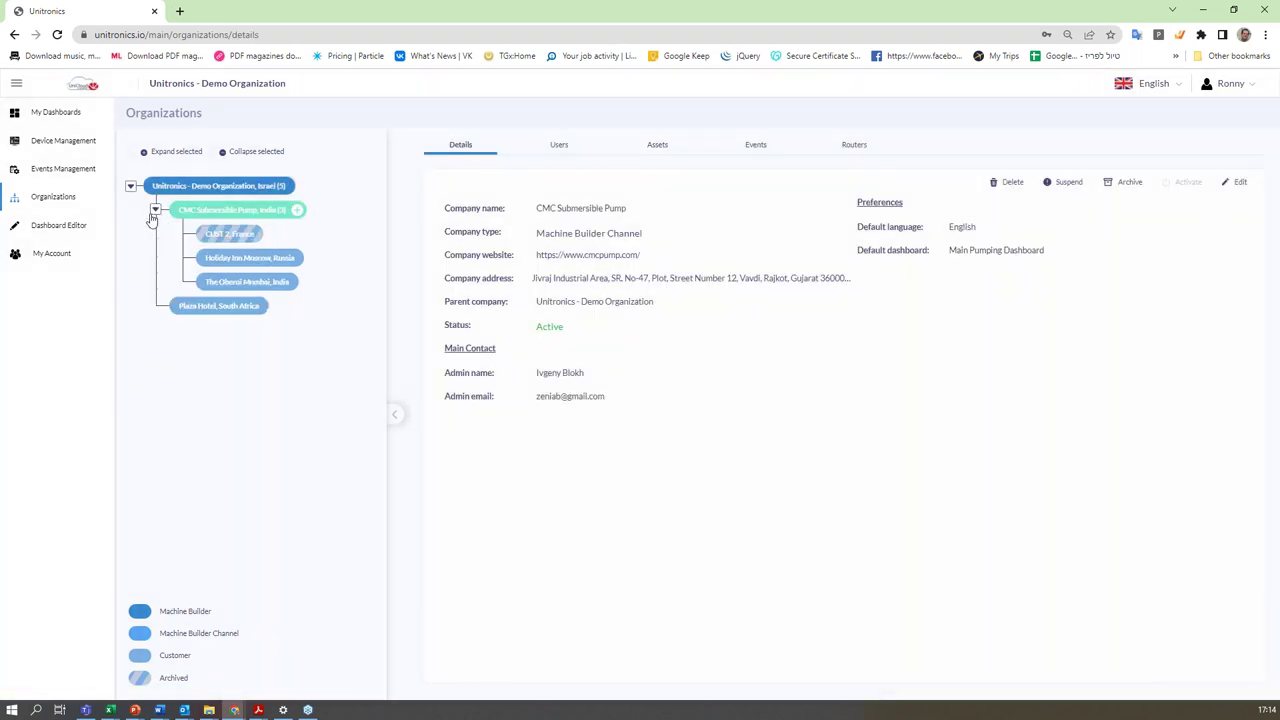
{"action": "left_click", "coordinate": [272, 260]}
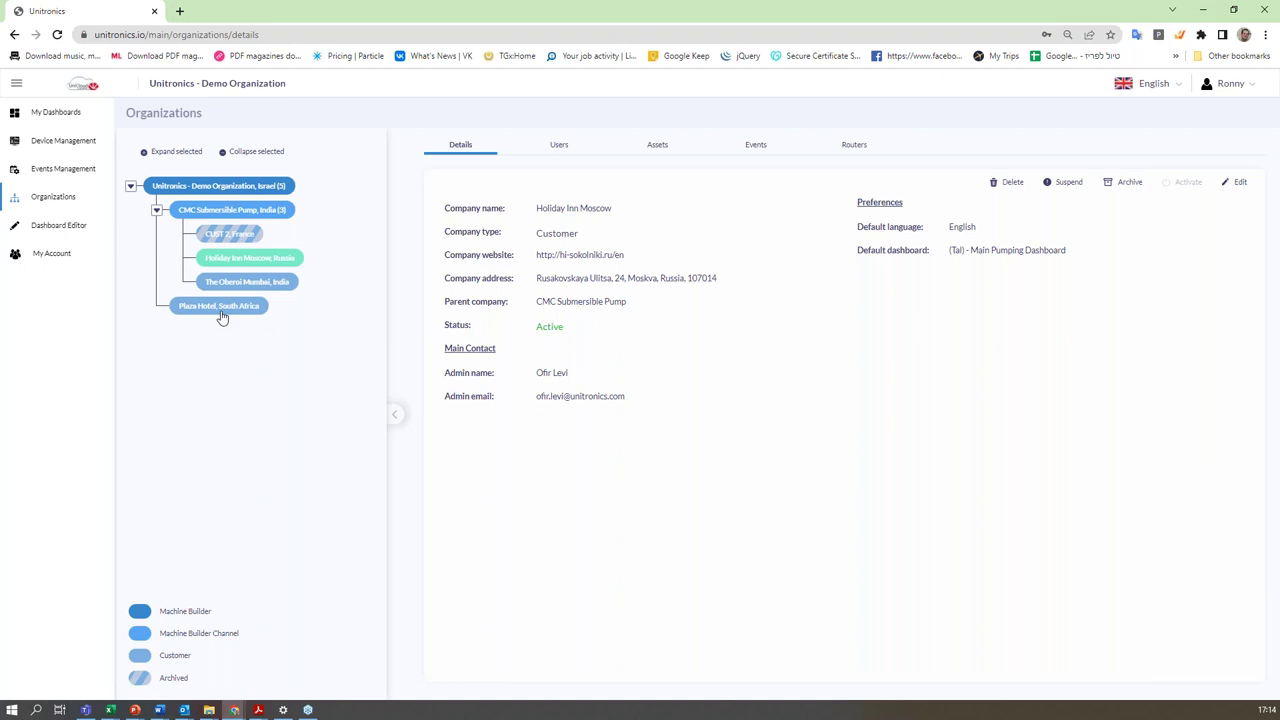
{"action": "left_click", "coordinate": [222, 306]}
{"action": "left_click", "coordinate": [130, 186]}
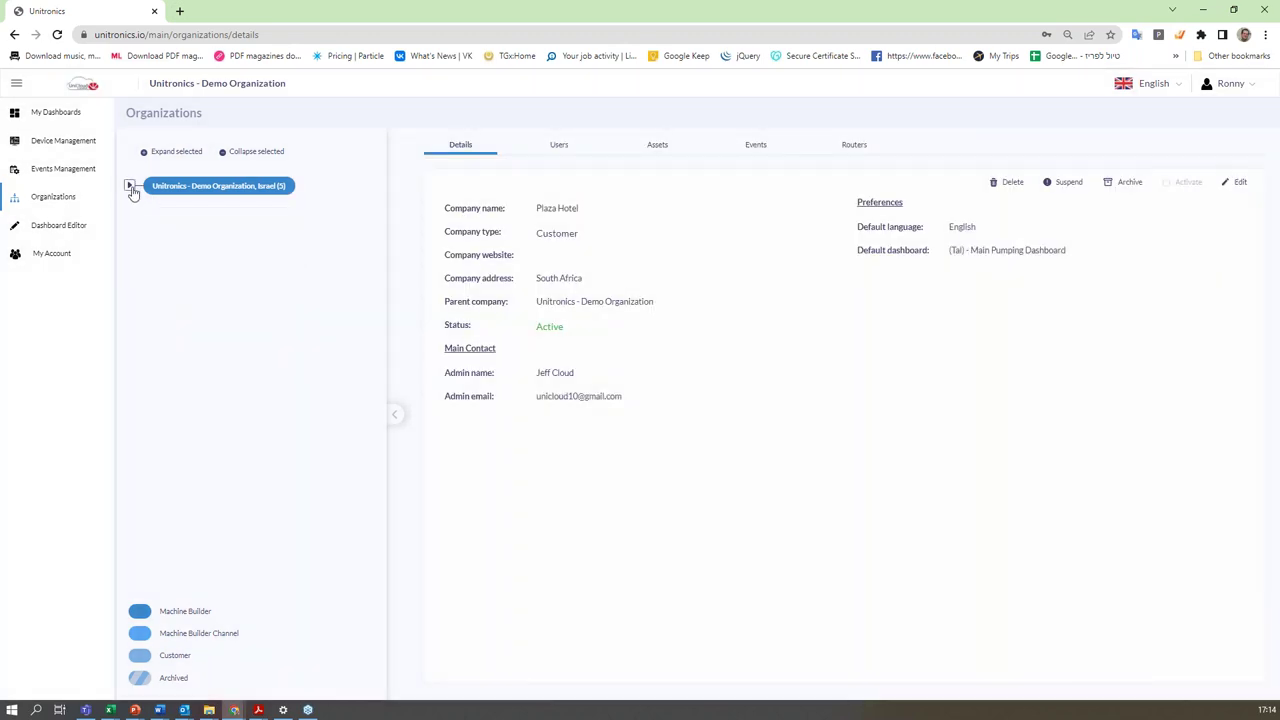
View the Dashboard Editor overview and the Languages settings in My Account.
{"action": "left_click", "coordinate": [49, 228]}
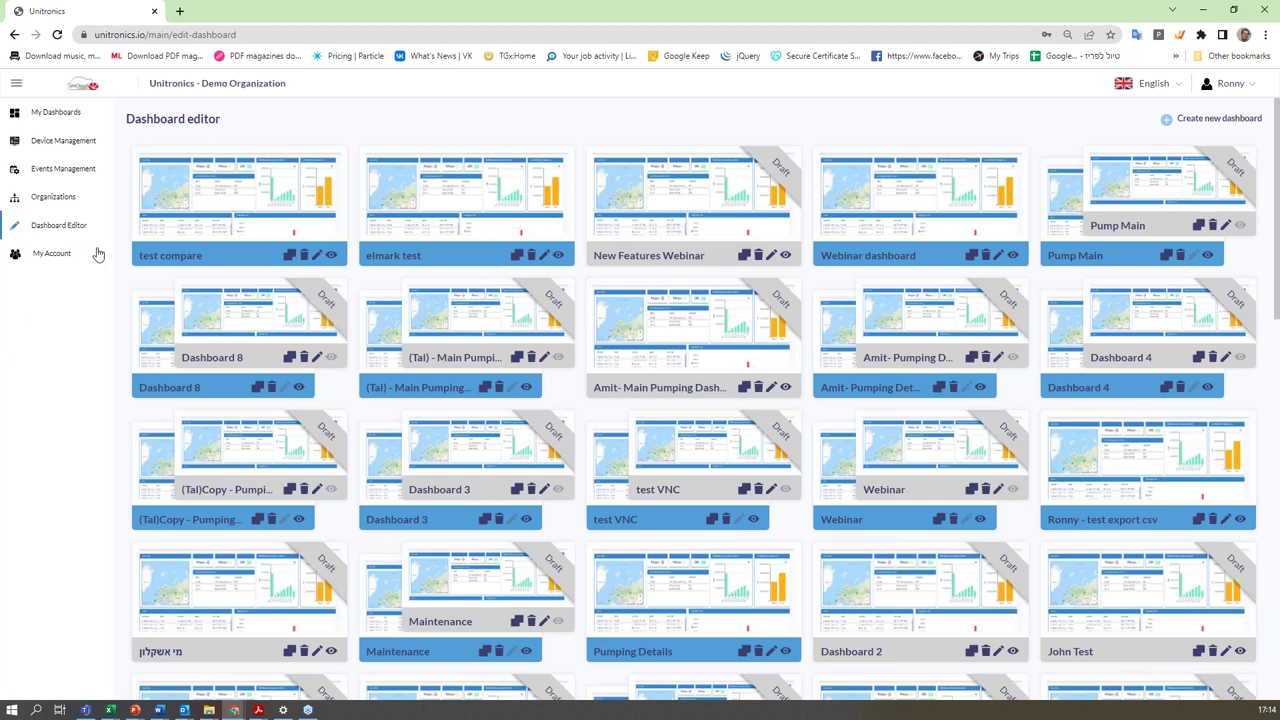
{"action": "left_click", "coordinate": [42, 254]}
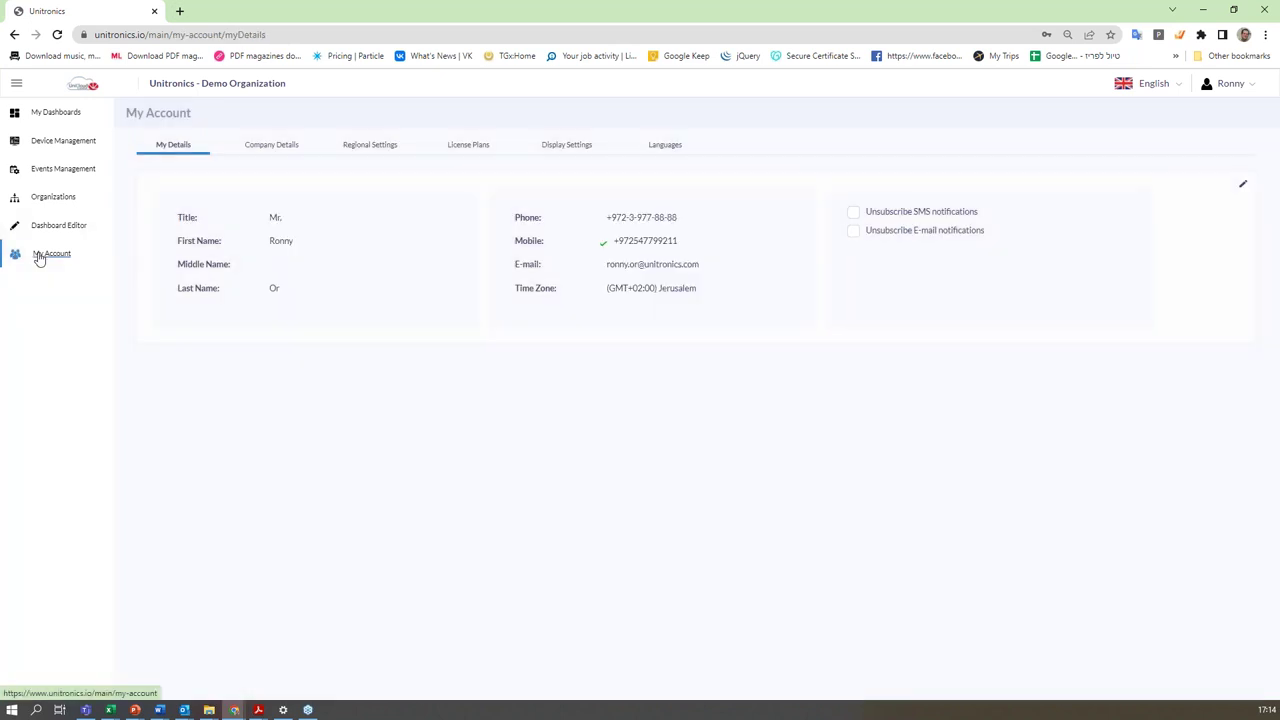
{"action": "left_click", "coordinate": [661, 147]}
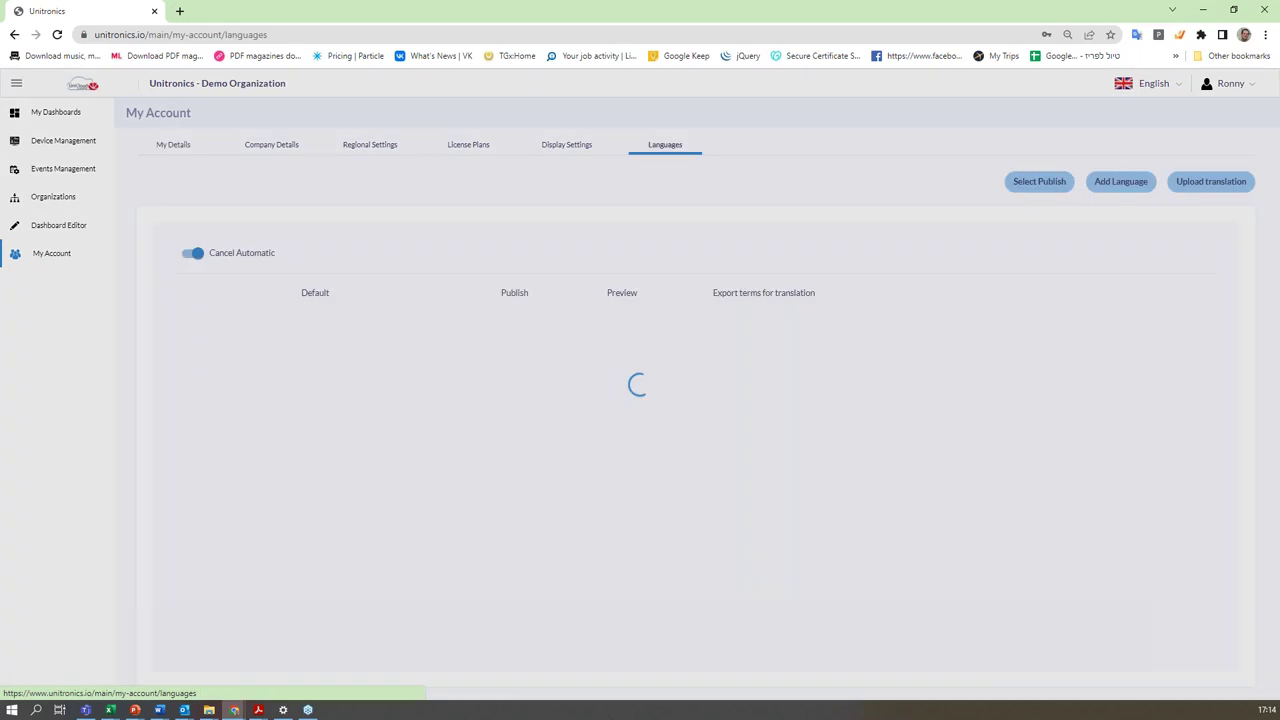
{"action": "scroll", "coordinate": [594, 411], "scroll_direction": "down", "scroll_amount": 3}
{"action": "scroll", "coordinate": [606, 525], "scroll_direction": "up", "scroll_amount": 3}
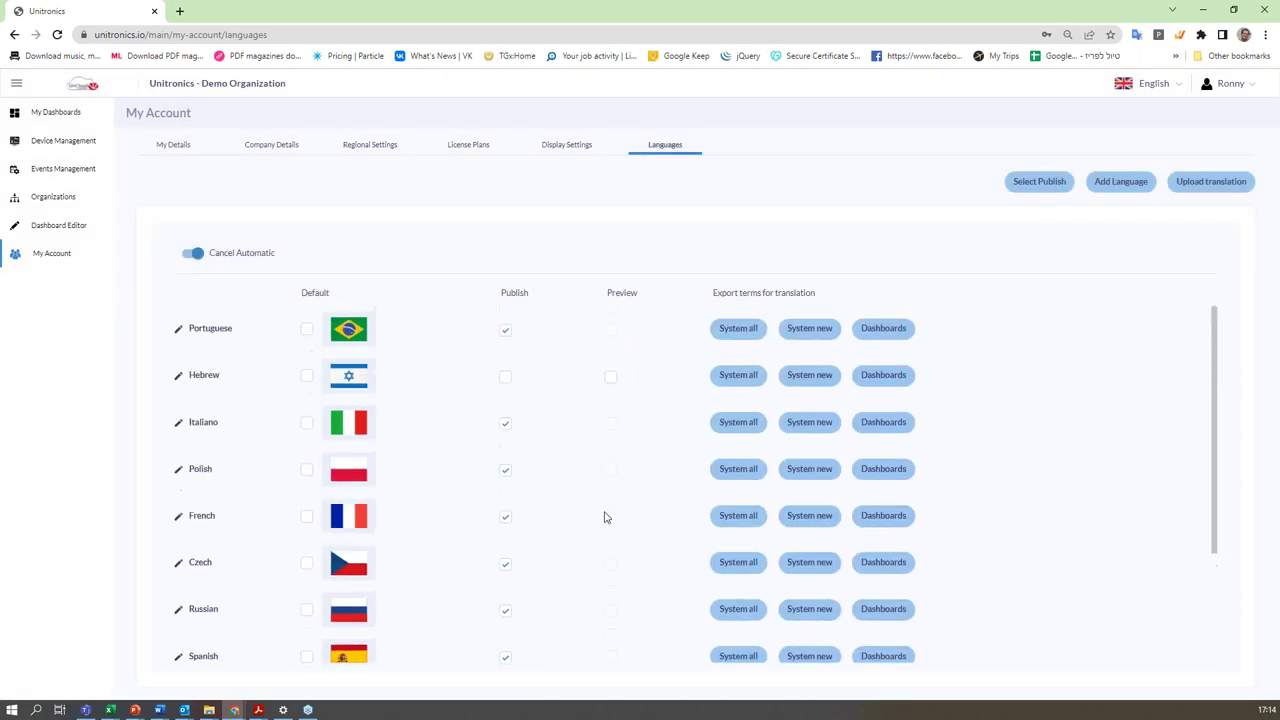
Review the Logo and Dashboards colors options in the account's Display Settings, and view the License Plans subscriptions.
{"action": "left_click", "coordinate": [570, 146]}
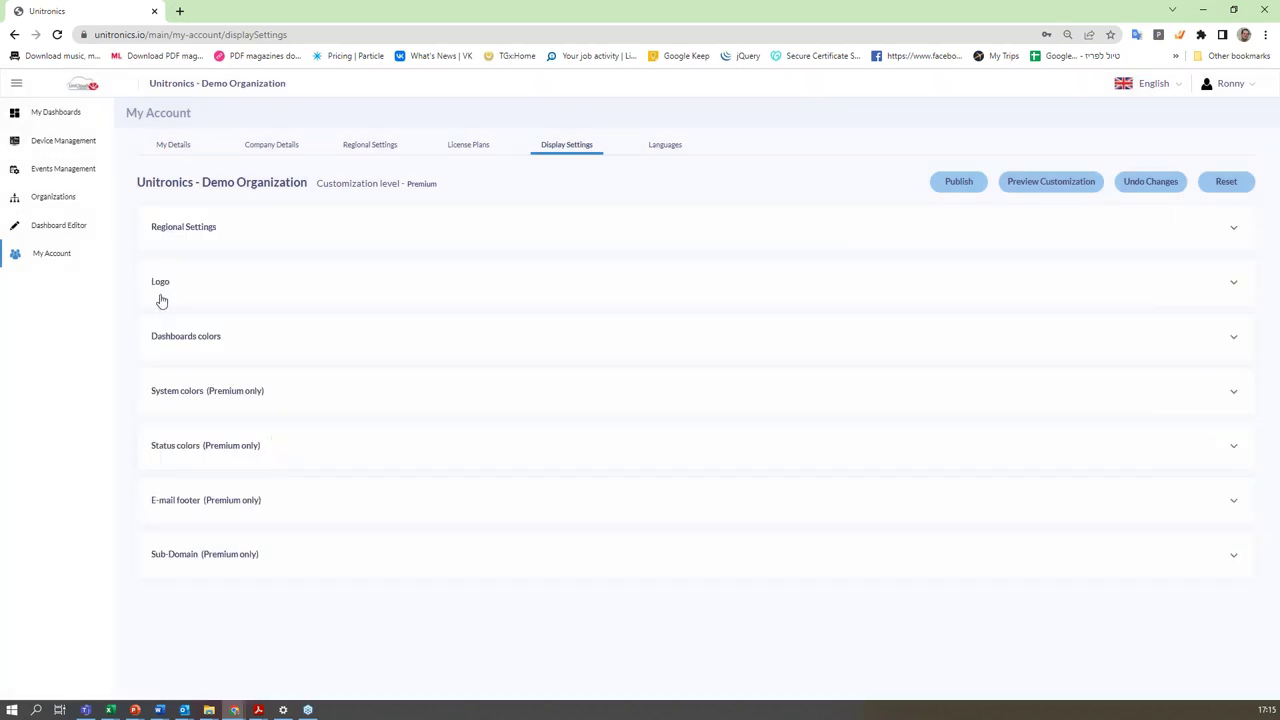
{"action": "left_click", "coordinate": [184, 288]}
{"action": "left_click", "coordinate": [182, 287]}
{"action": "left_click", "coordinate": [200, 340]}
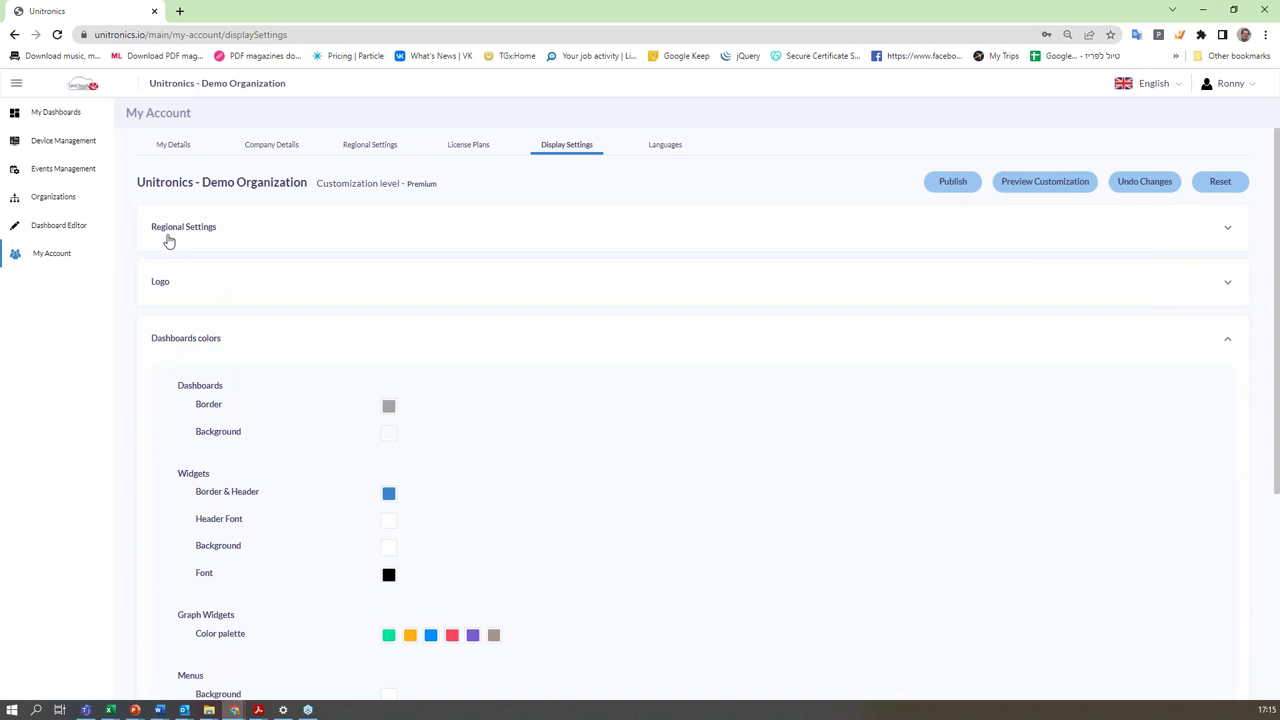
{"action": "left_click", "coordinate": [465, 145]}
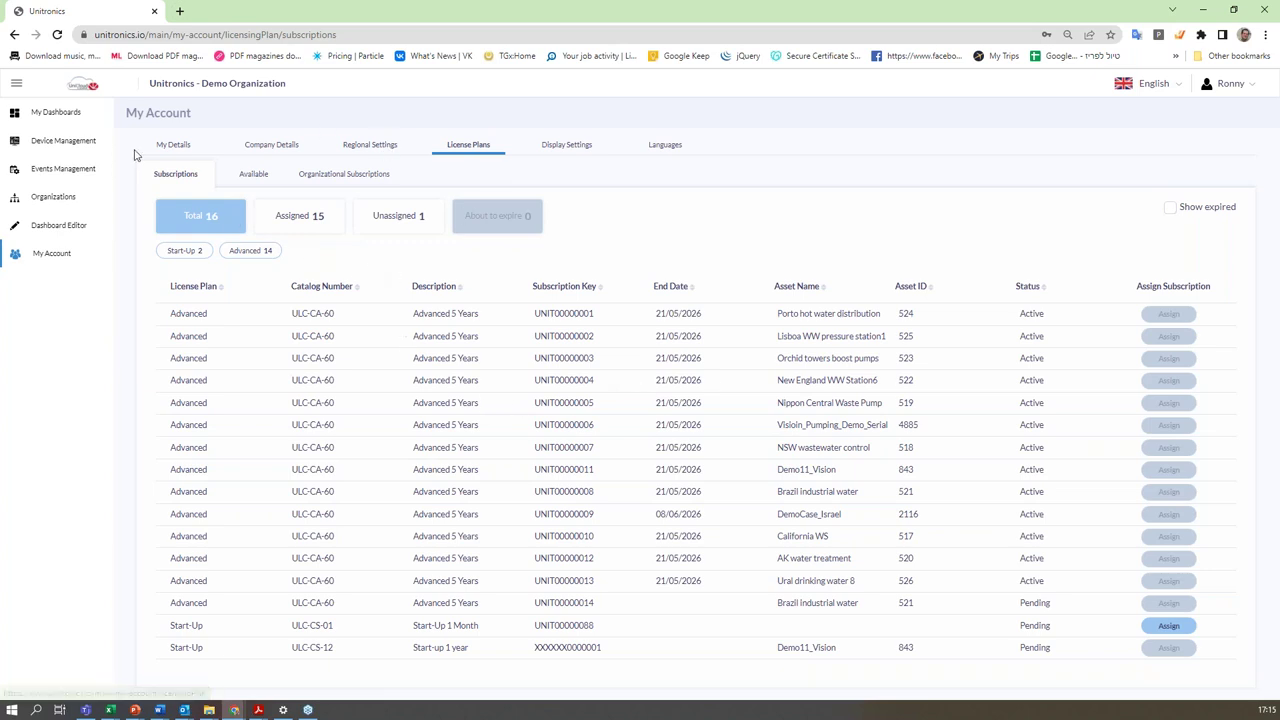
Collapse the side navigation and return to the Main Pumping Dashboard to view its Assets and Daily Water Flow widgets.
{"action": "left_click", "coordinate": [16, 83]}
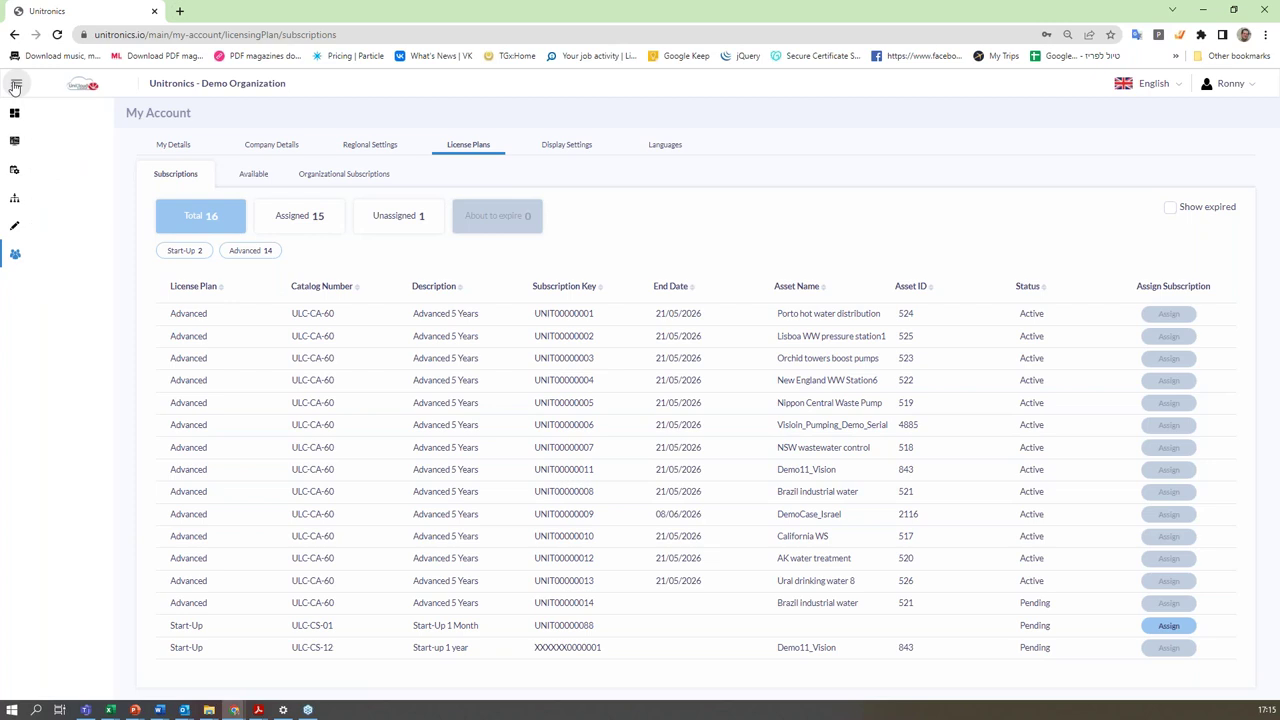
{"action": "left_click", "coordinate": [14, 112]}
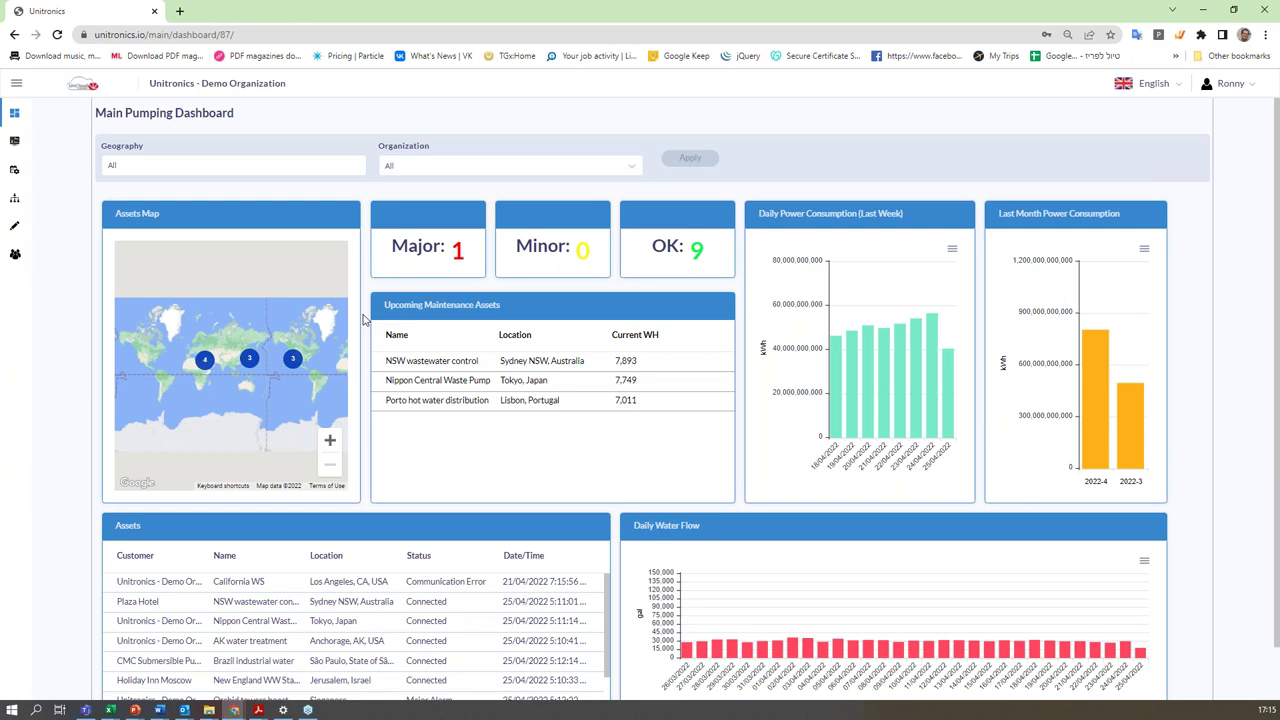
{"action": "scroll", "coordinate": [373, 609], "scroll_direction": "down", "scroll_amount": 5}
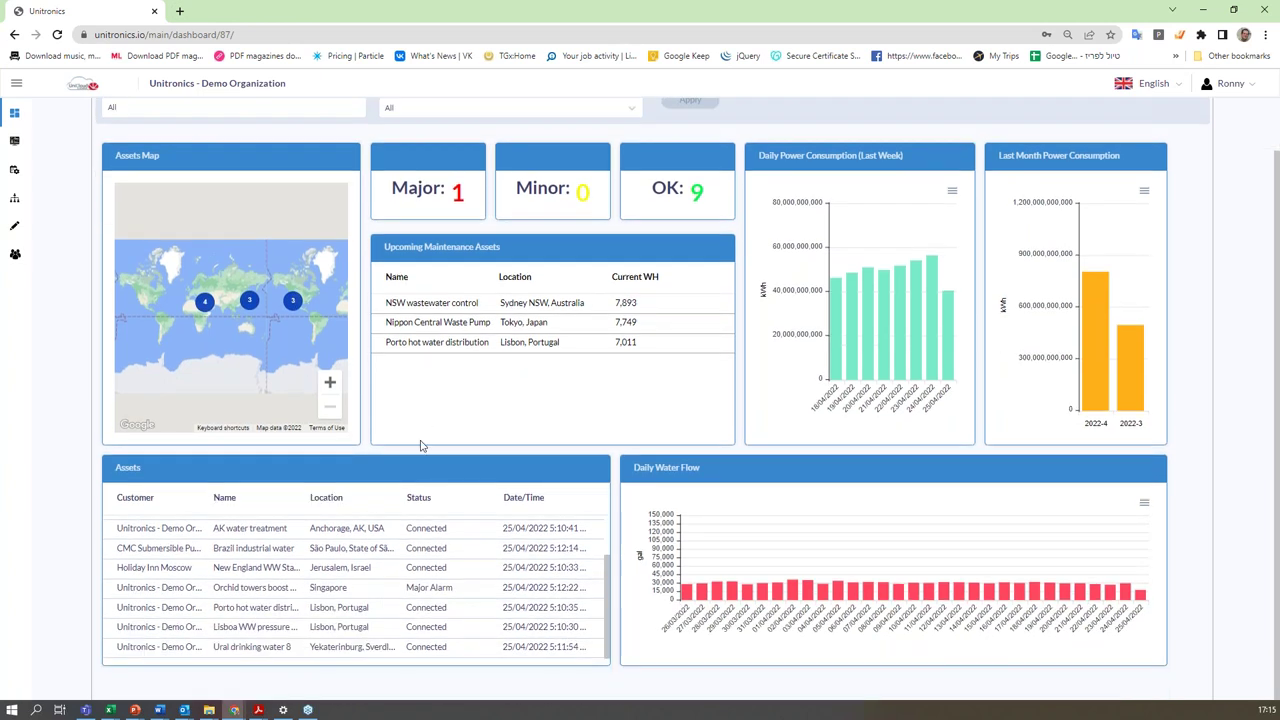
Review the Main Pumping Dashboard widgets and open the Maintenance dashboard from the Upcoming Maintenance Assets table.
{"action": "scroll", "coordinate": [265, 637], "scroll_direction": "up", "scroll_amount": 5}
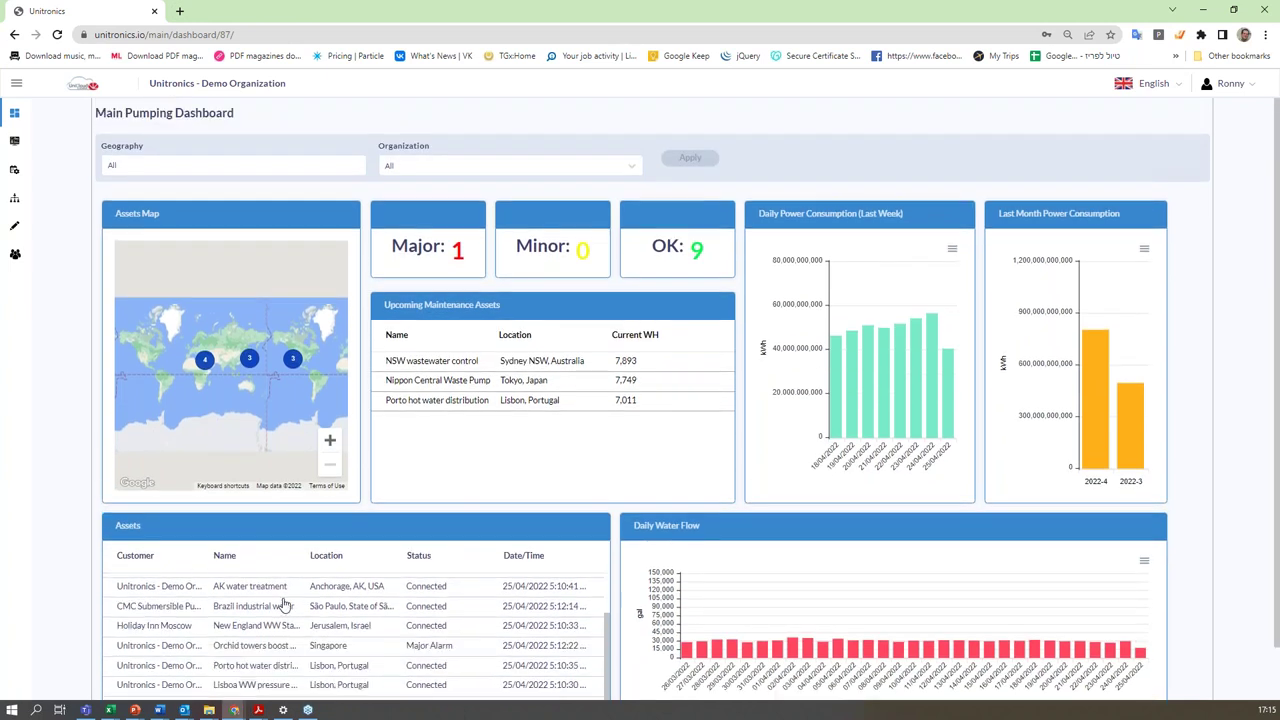
{"action": "scroll", "coordinate": [280, 617], "scroll_direction": "down", "scroll_amount": 2}
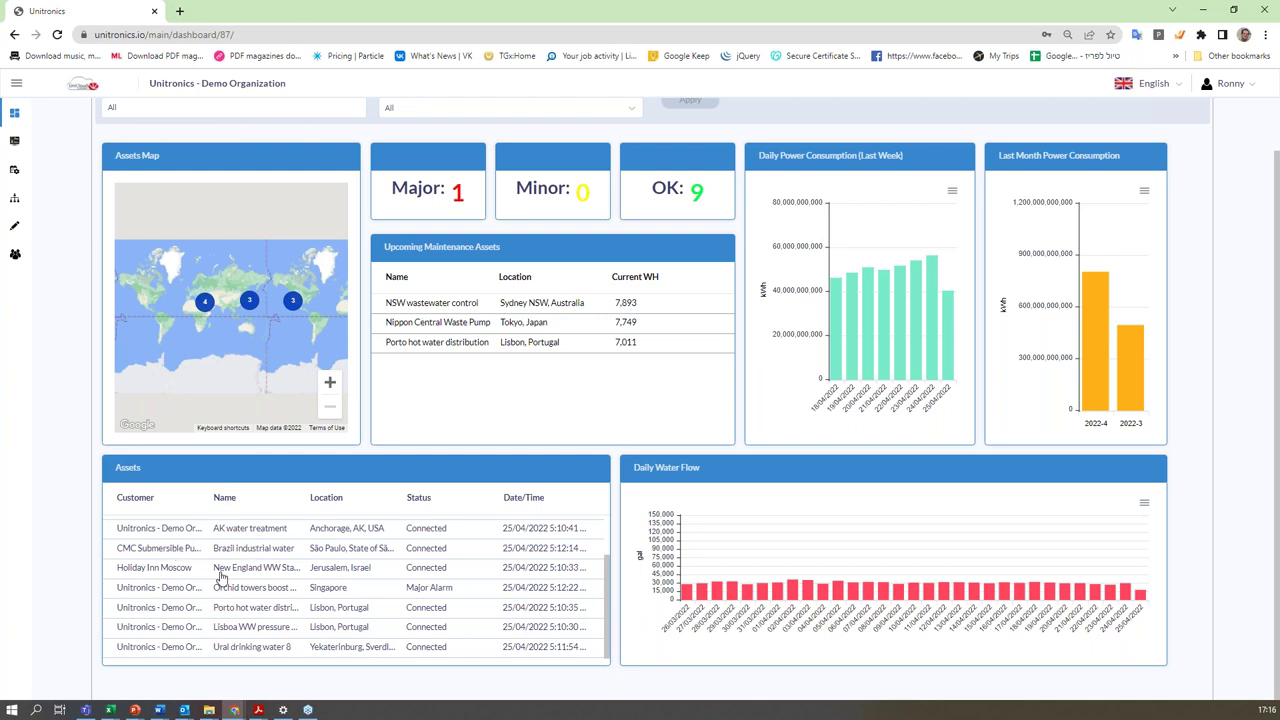
{"action": "left_click", "coordinate": [452, 331]}
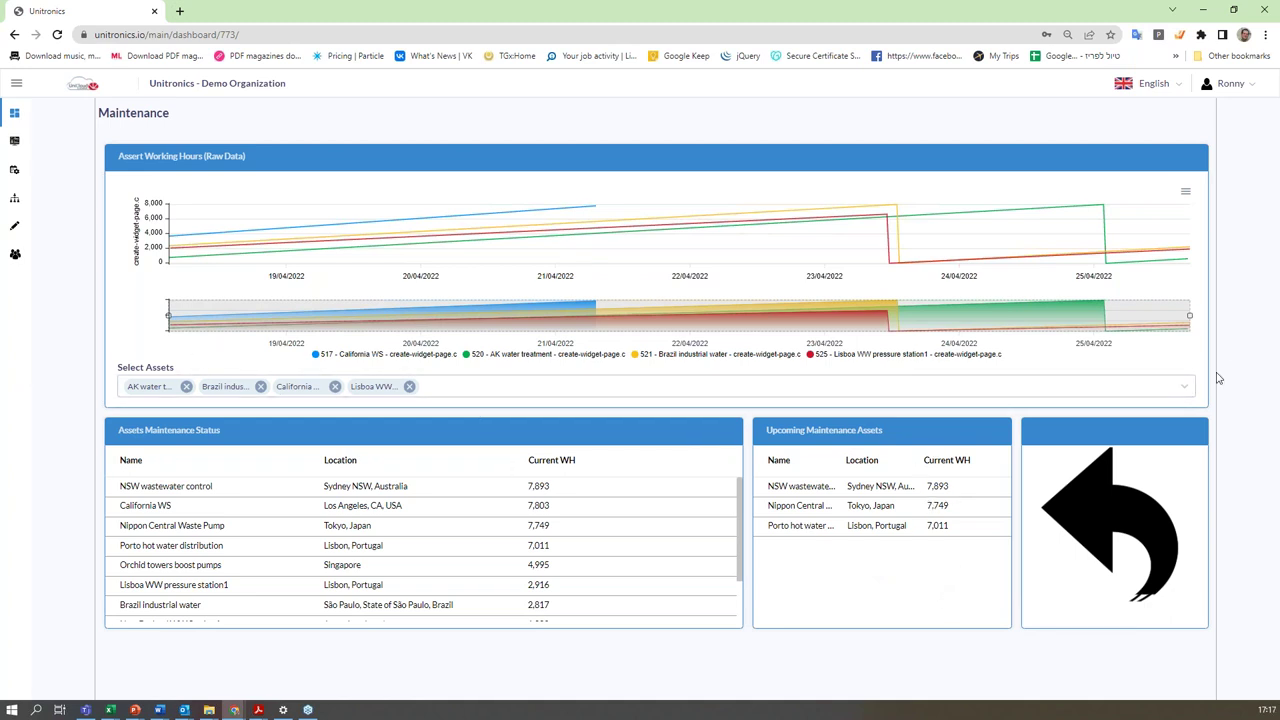
In the working hours chart, deselect AK water treatment and Brazil industrial water, and add NSW wastewater control to the selected assets.
{"action": "left_click", "coordinate": [1184, 394]}
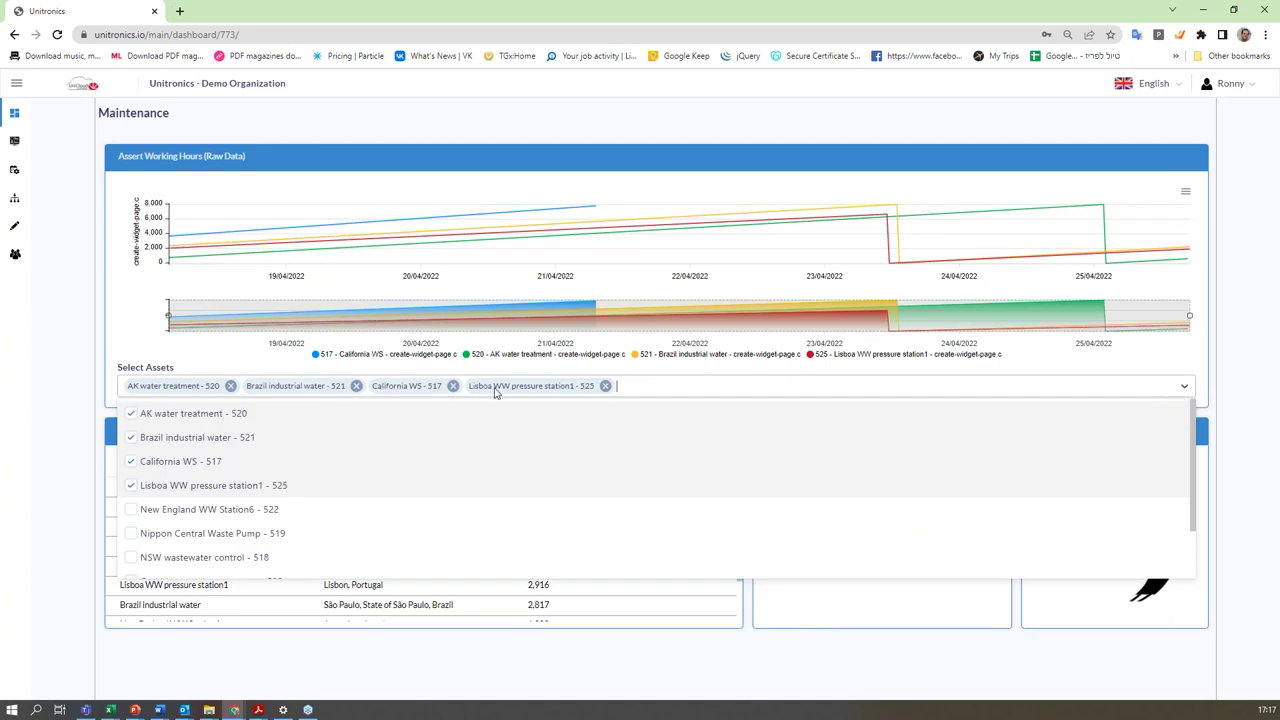
{"action": "left_click", "coordinate": [230, 386]}
{"action": "left_click", "coordinate": [230, 386]}
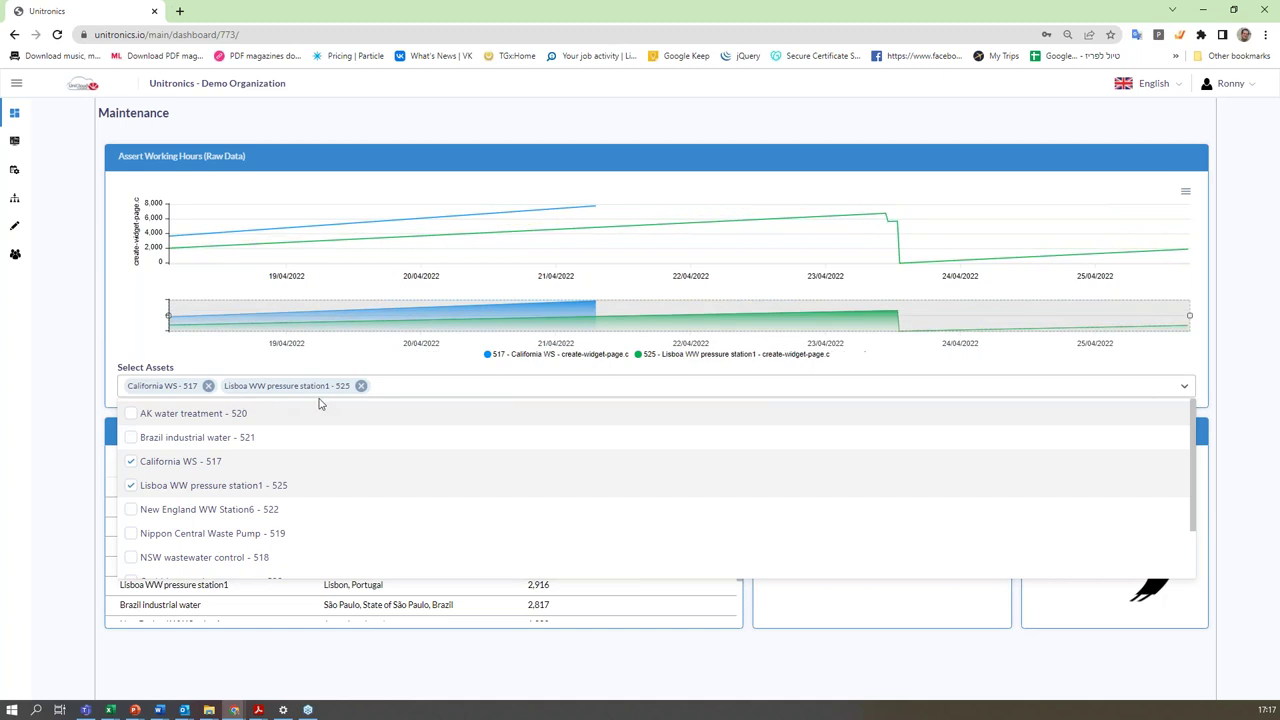
{"action": "left_click", "coordinate": [132, 559]}
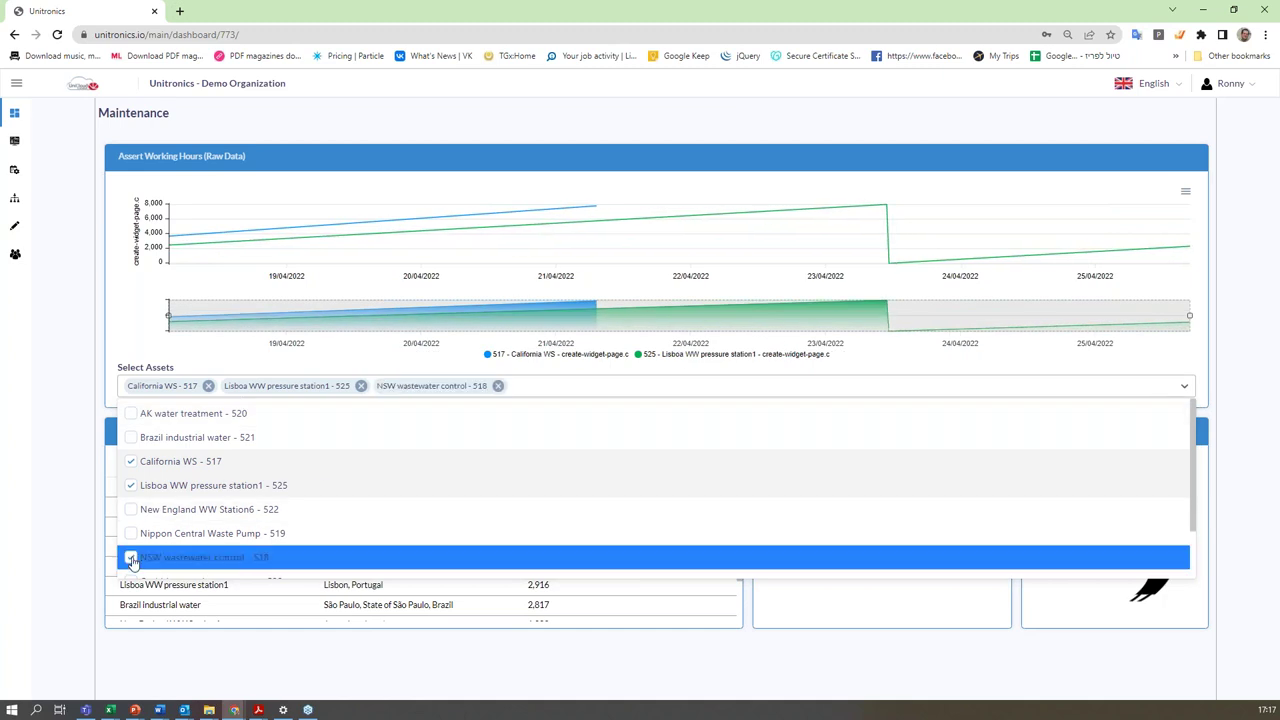
{"action": "left_click", "coordinate": [132, 559]}
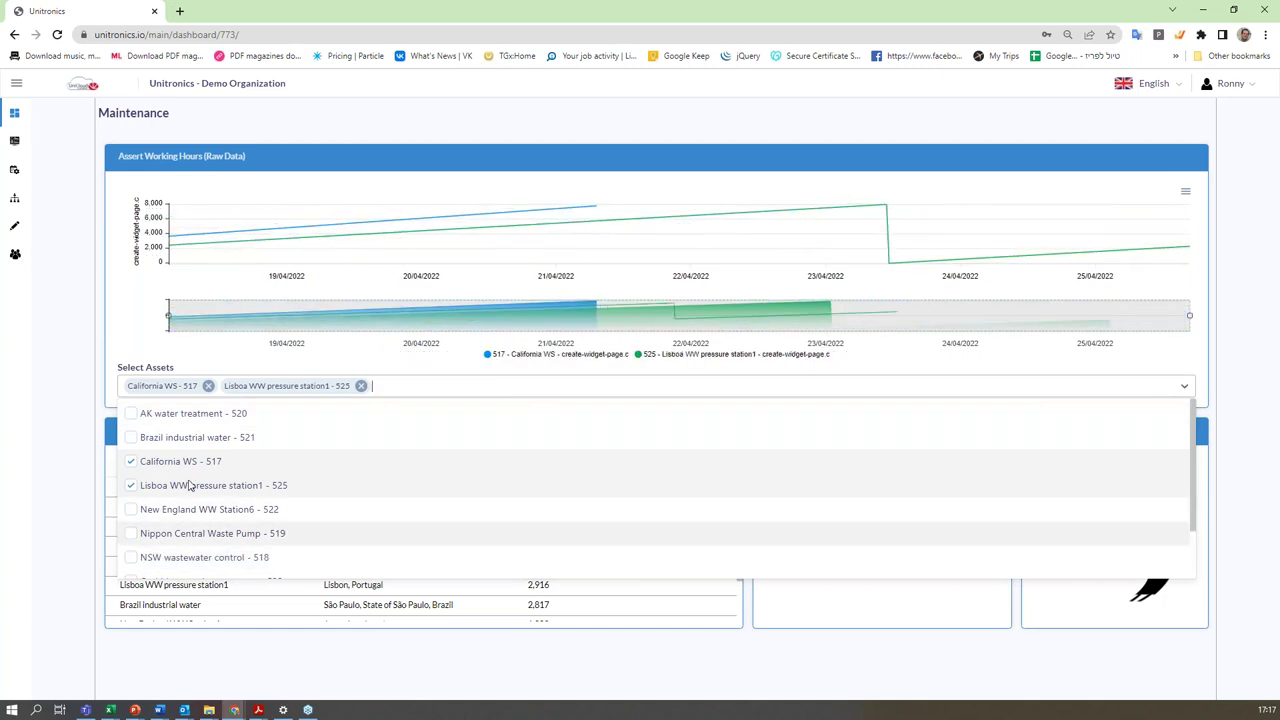
{"action": "left_click", "coordinate": [132, 557]}
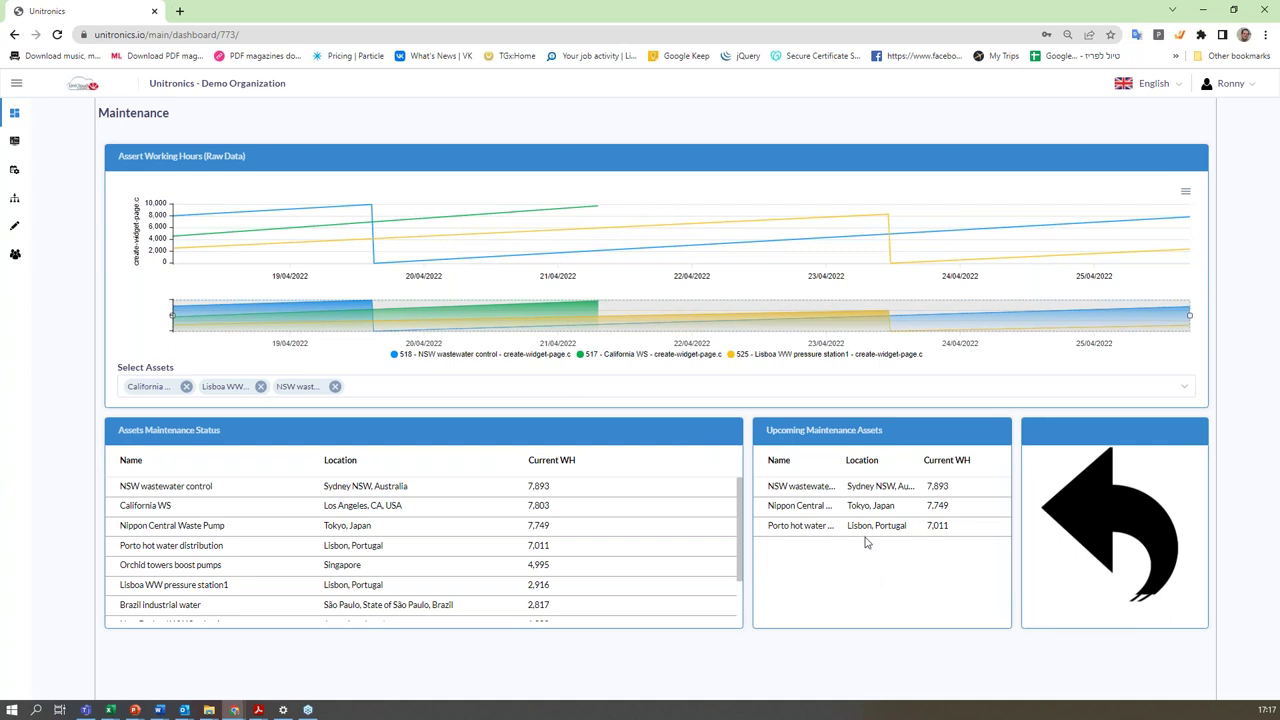
Return to the Main Pumping Dashboard and open the Pumping Details of the Plaza Hotel's NSW wastewater control asset.
{"action": "left_click", "coordinate": [1105, 497]}
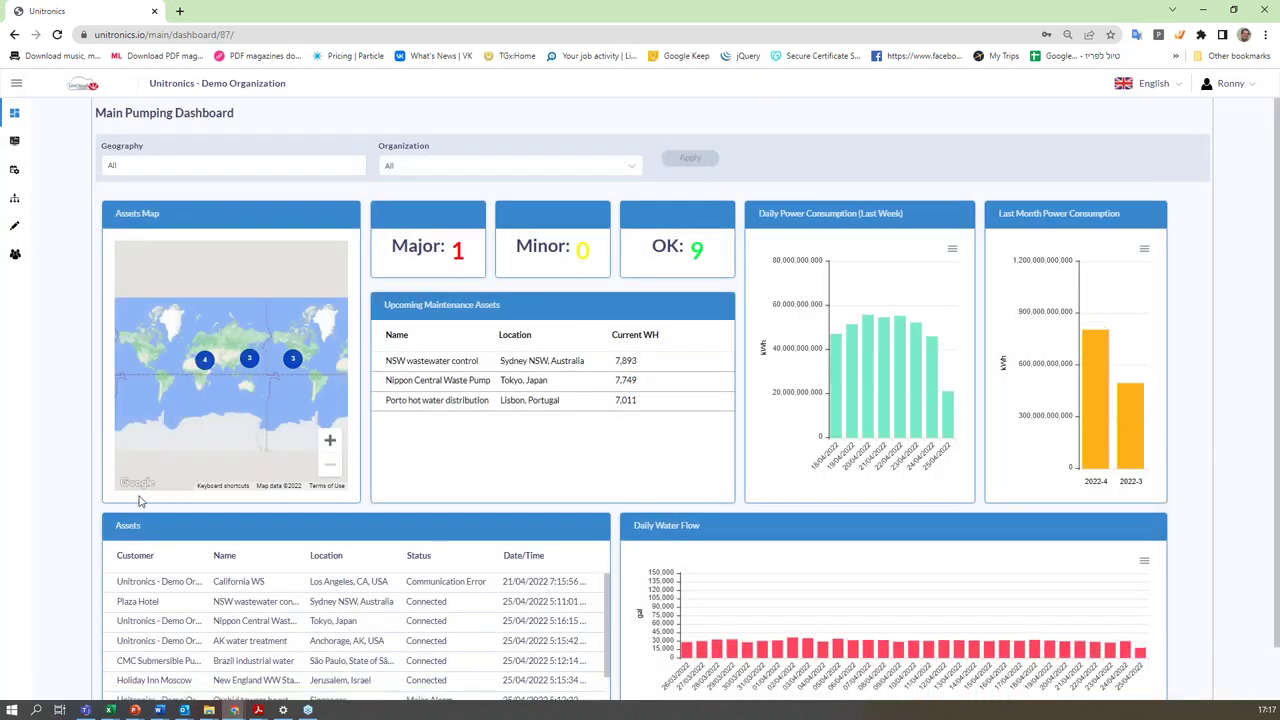
{"action": "scroll", "coordinate": [323, 488], "scroll_direction": "down", "scroll_amount": 1}
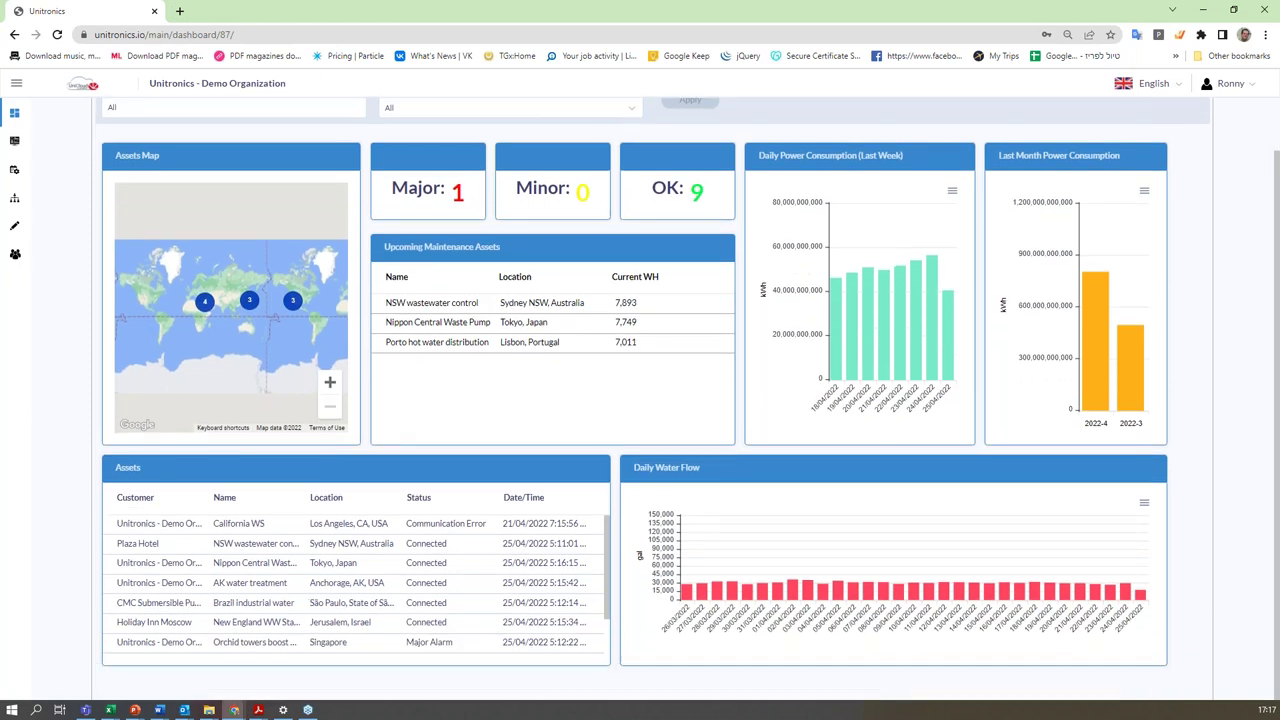
{"action": "left_click", "coordinate": [140, 553]}
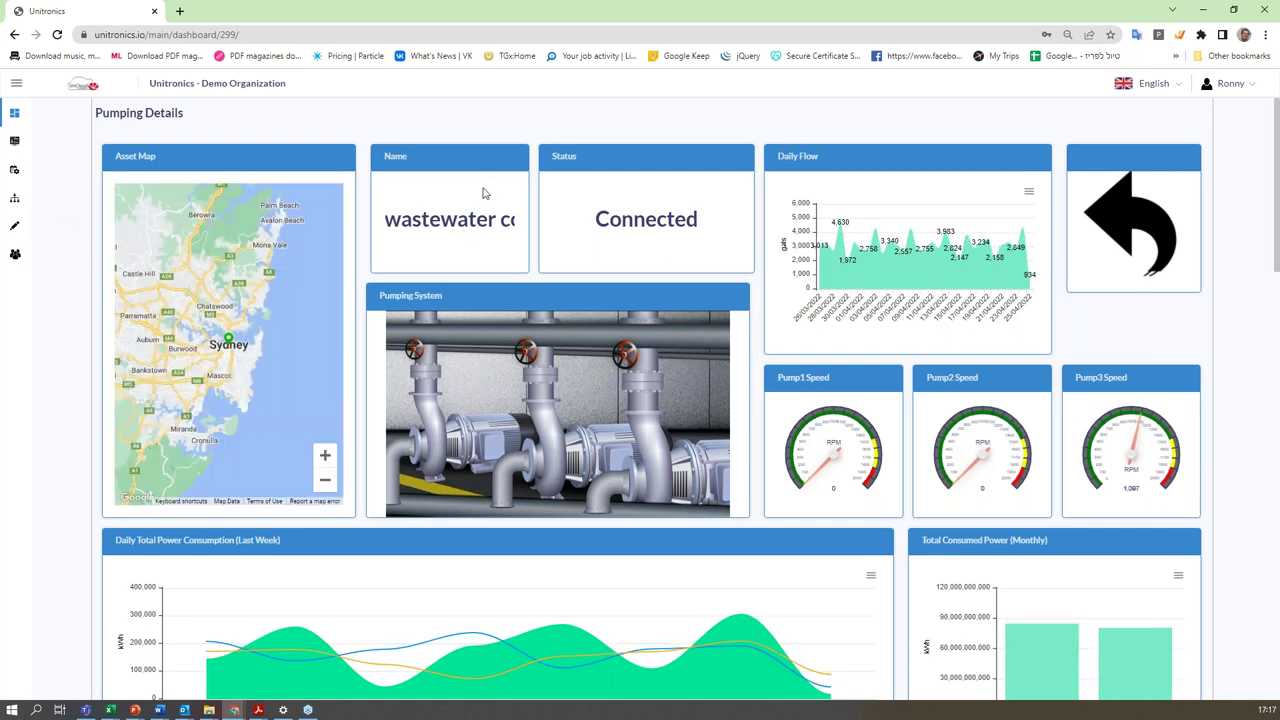
Review the Pumping Details widgets and narrow the Last Day Water Flow chart's range to the evening of 13/04/2022 through early 14/04/2022.
{"action": "scroll", "coordinate": [483, 193], "scroll_direction": "down", "scroll_amount": 2}
{"action": "scroll", "coordinate": [600, 300], "scroll_direction": "up", "scroll_amount": 2}
{"action": "scroll", "coordinate": [856, 371], "scroll_direction": "down", "scroll_amount": 1}
{"action": "scroll", "coordinate": [952, 305], "scroll_direction": "up", "scroll_amount": 1}
{"action": "scroll", "coordinate": [836, 270], "scroll_direction": "down", "scroll_amount": 5}
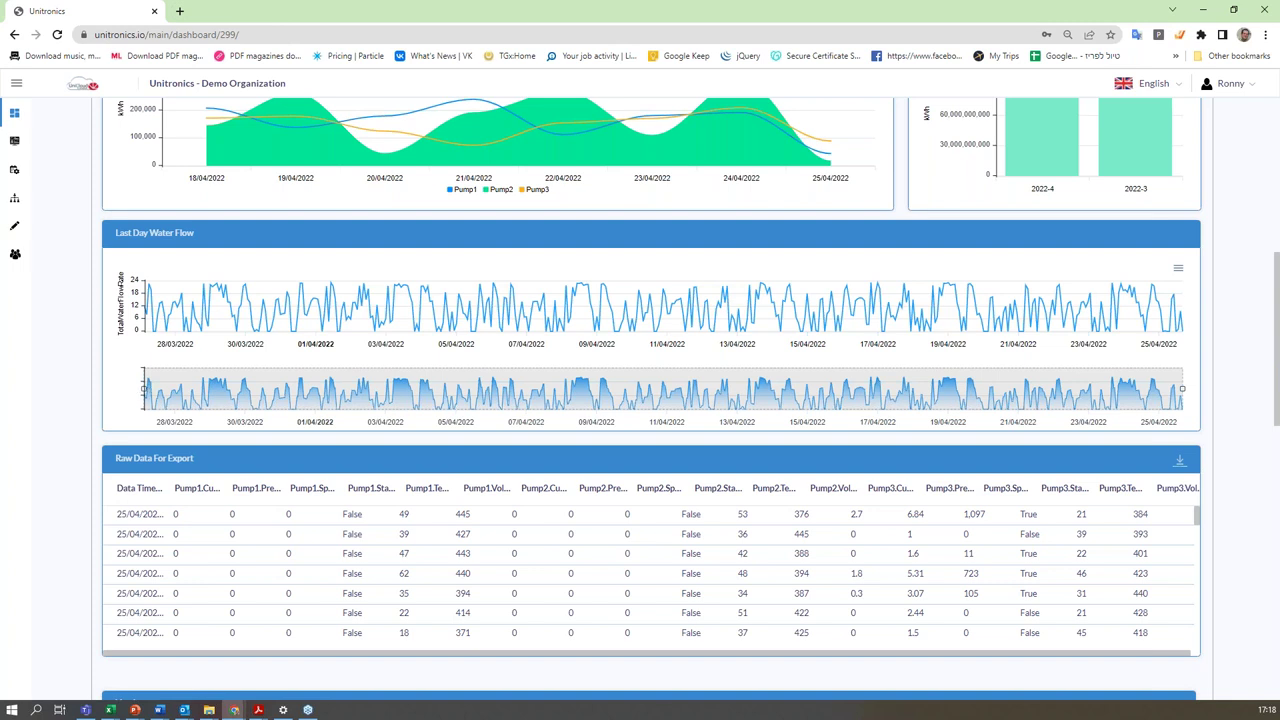
{"action": "left_click_drag", "start_coordinate": [146, 388], "coordinate": [737, 389]}
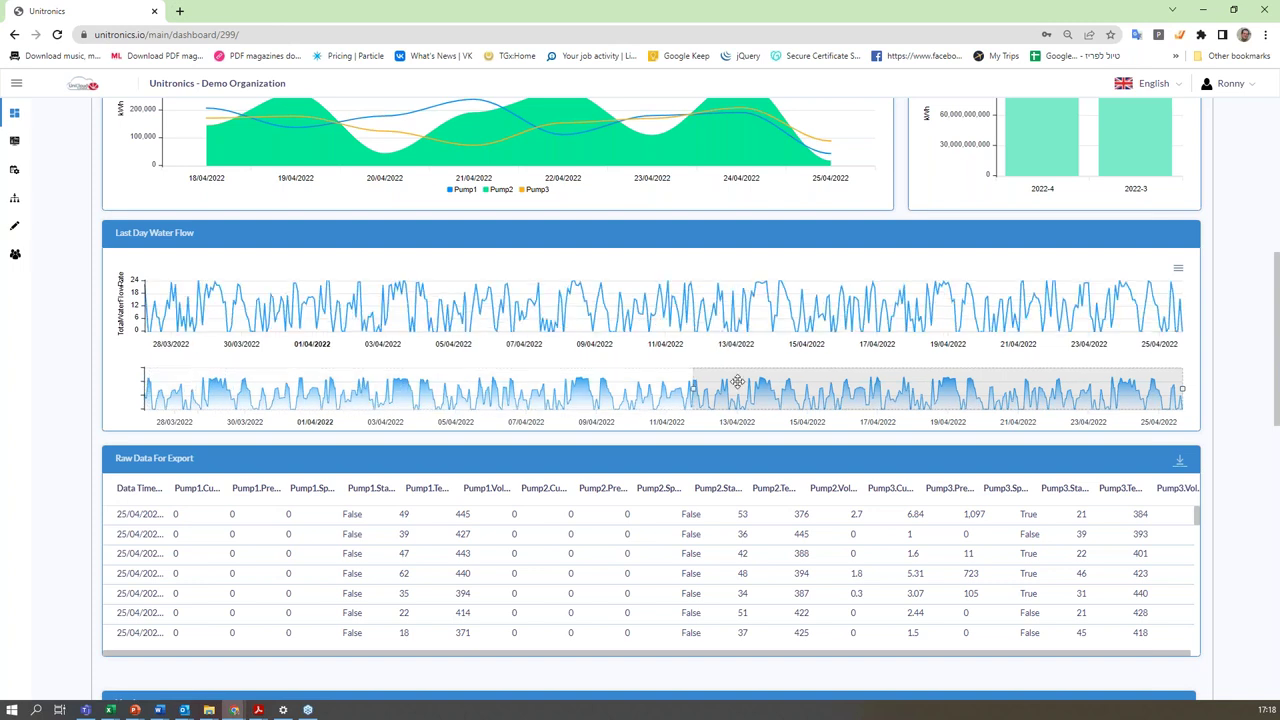
{"action": "left_click_drag", "start_coordinate": [1181, 389], "coordinate": [775, 424]}
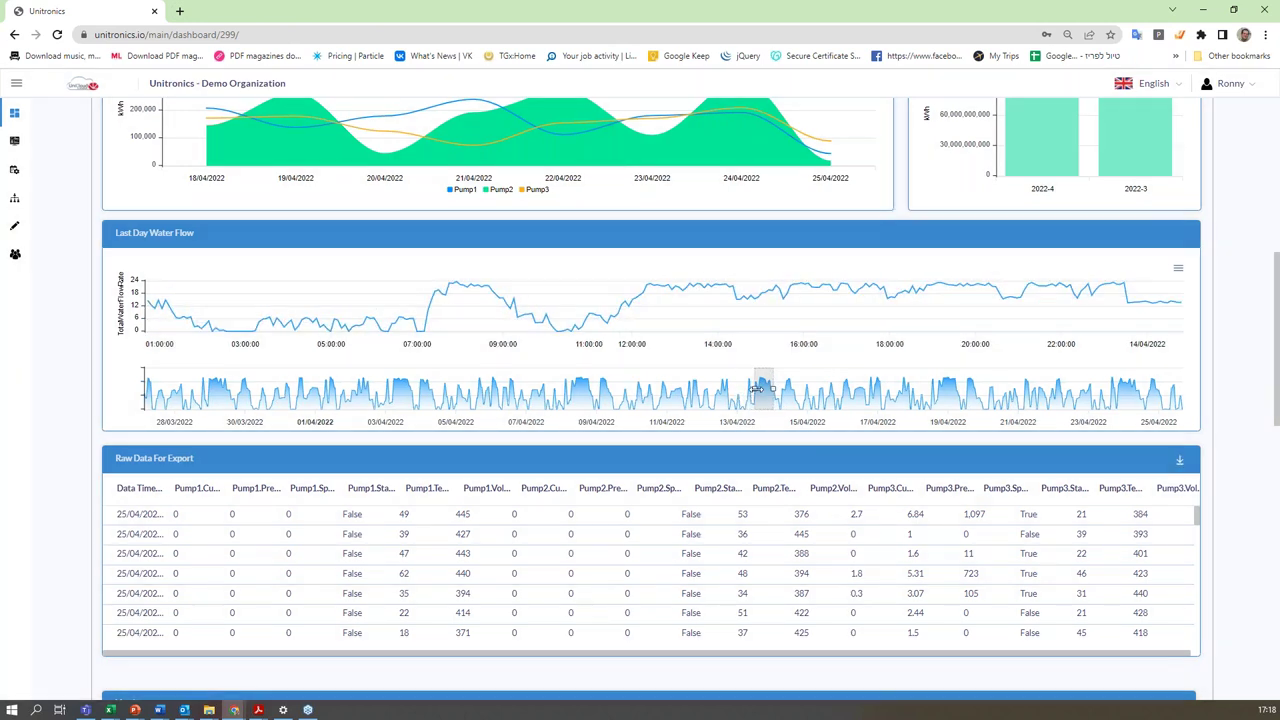
{"action": "left_click_drag", "start_coordinate": [738, 388], "coordinate": [764, 388]}
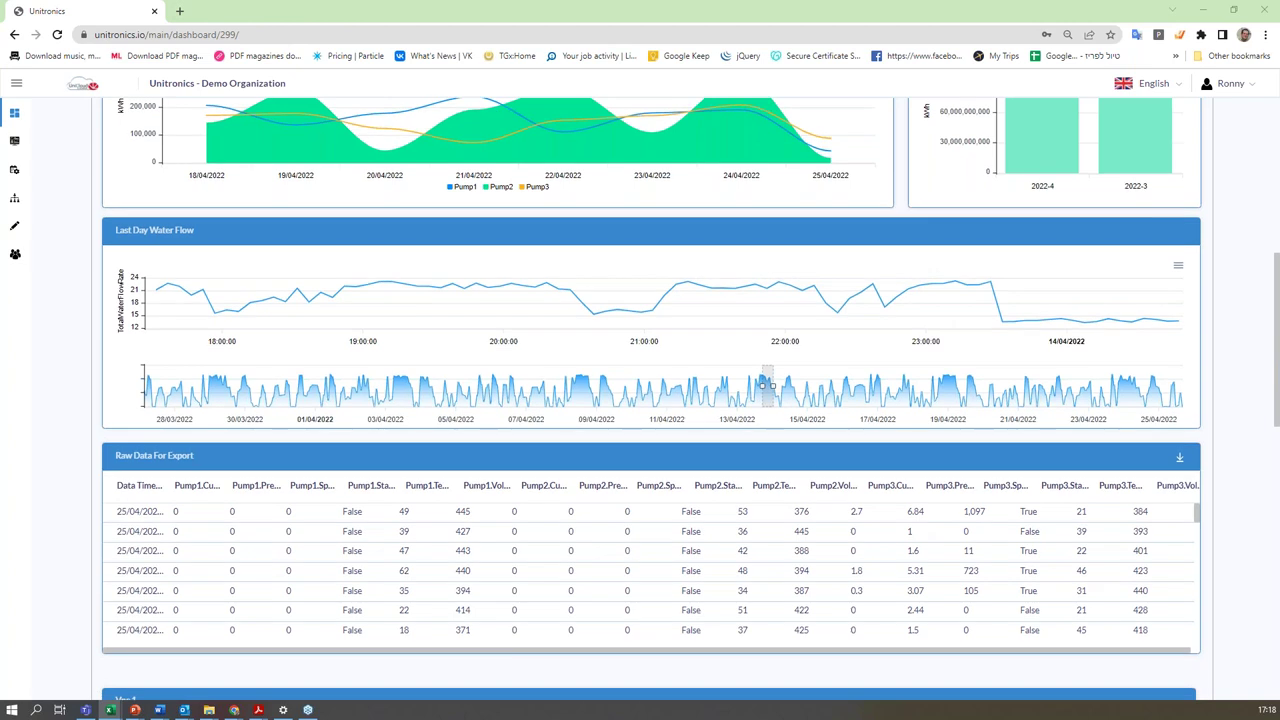
Open the CSV file exported from the Raw Data For Export table in Excel and maximize its window.
{"action": "scroll", "coordinate": [921, 530], "scroll_direction": "down", "scroll_amount": 3}
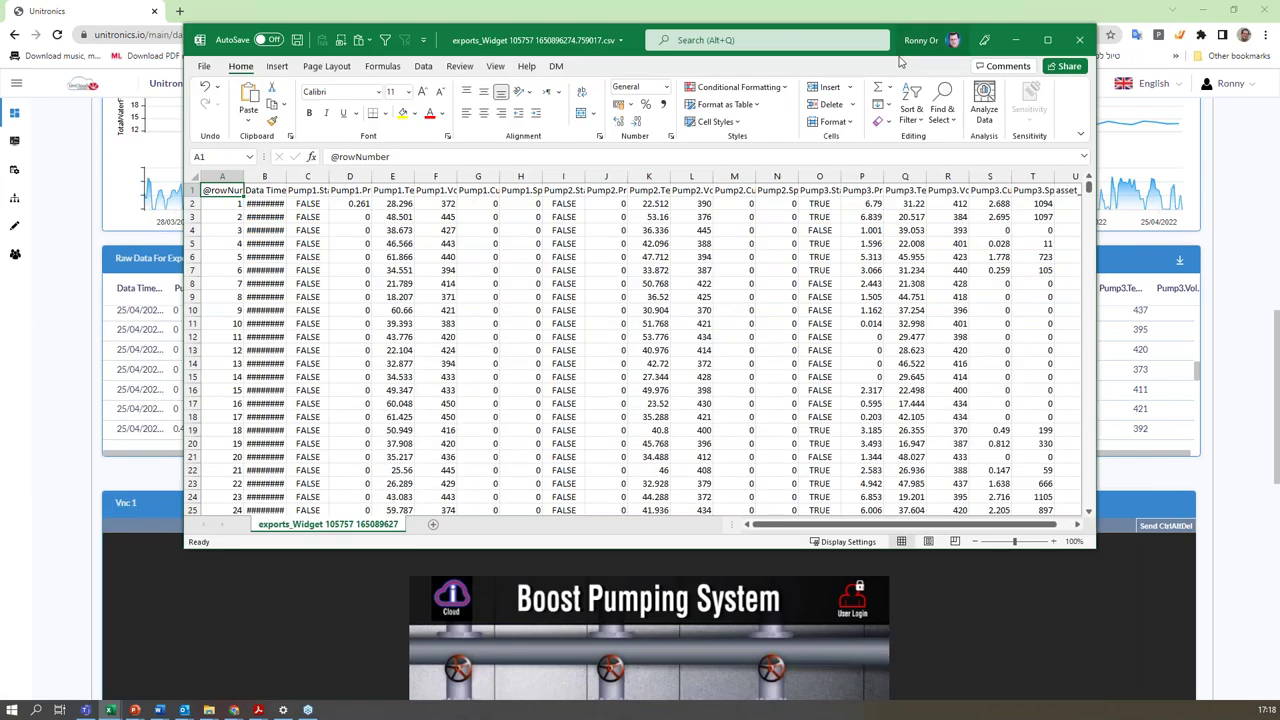
{"action": "left_click", "coordinate": [1046, 41]}
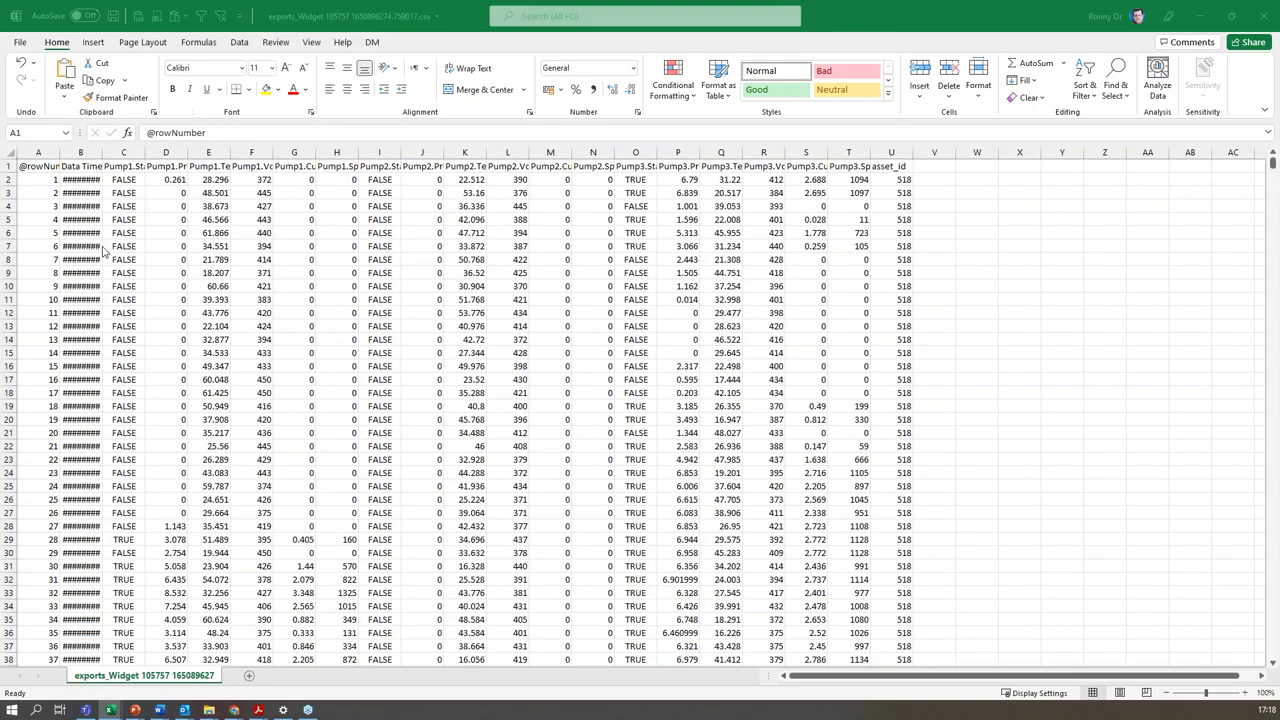
Check the row number column in the exported data and widen the Data Timestamp column to show full dates and times.
{"action": "left_click", "coordinate": [36, 152]}
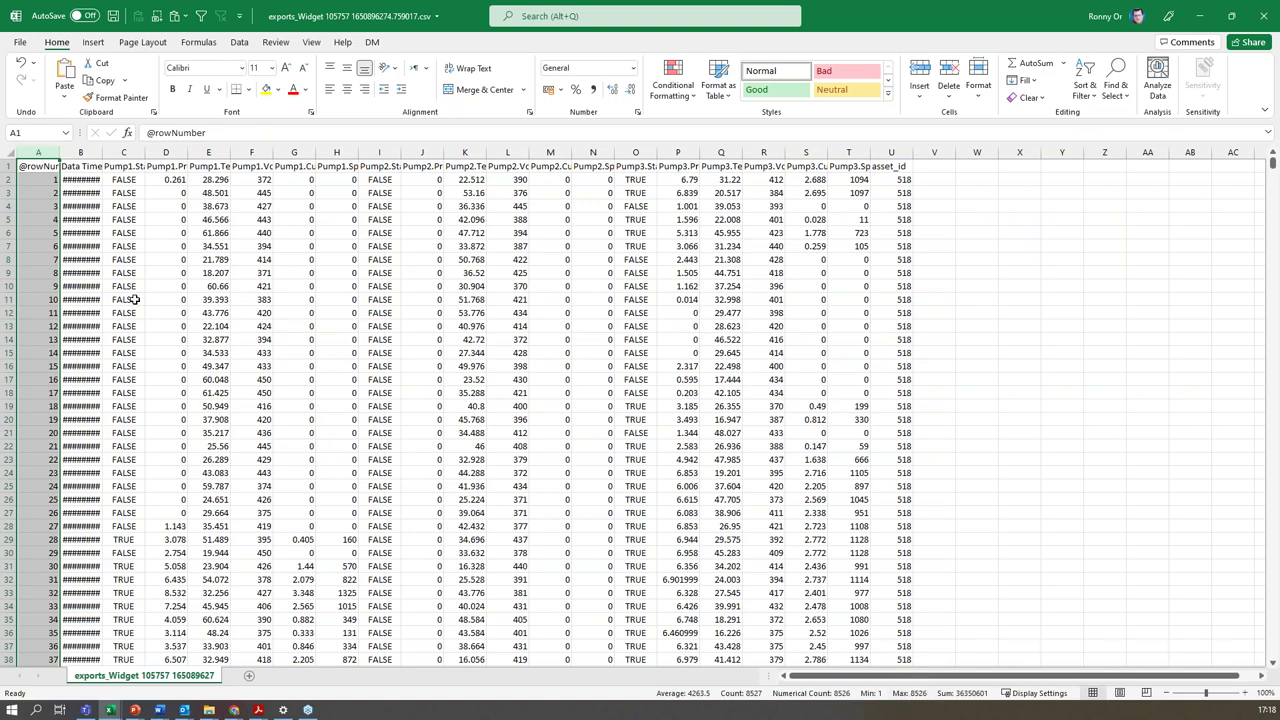
{"action": "scroll", "coordinate": [120, 313], "scroll_direction": "down", "scroll_amount": 10}
{"action": "scroll", "coordinate": [214, 337], "scroll_direction": "up", "scroll_amount": 8}
{"action": "left_click_drag", "start_coordinate": [104, 151], "coordinate": [153, 152]}
{"action": "left_click_drag", "start_coordinate": [181, 154], "coordinate": [180, 155]}
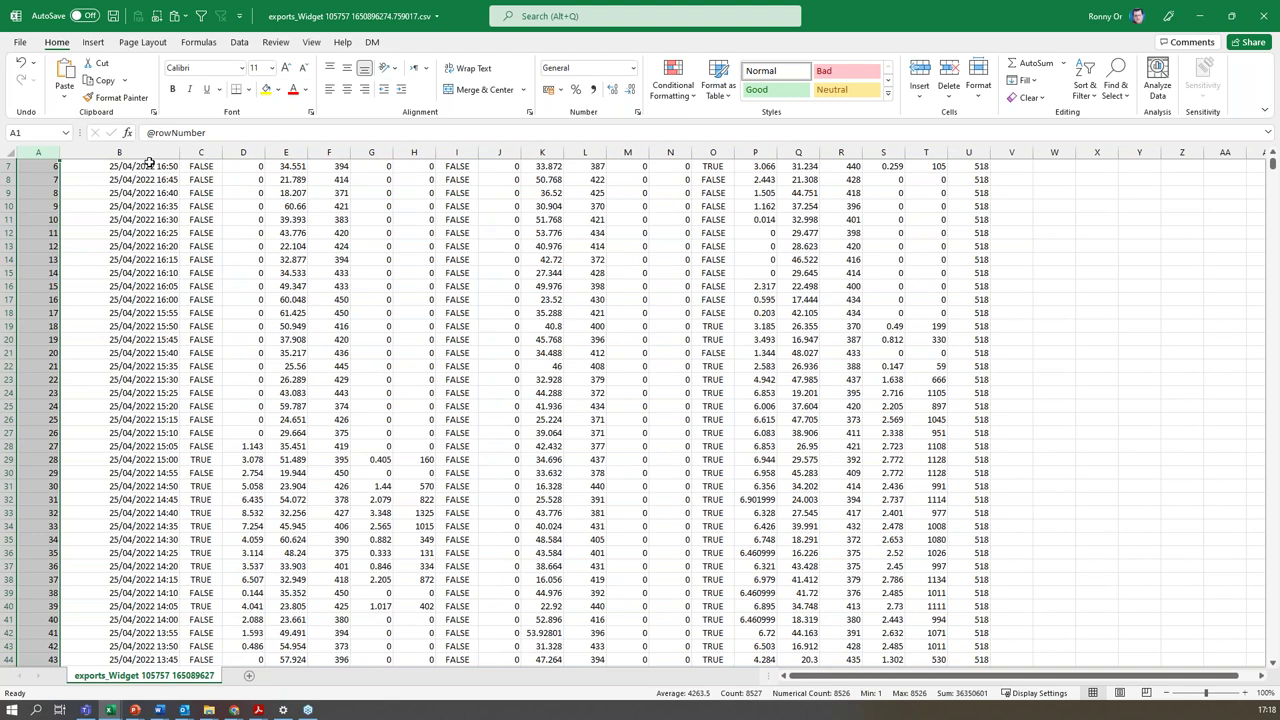
Check the Data Timestamp values from the first to the last record, and close the exported CSV without saving changes.
{"action": "left_click", "coordinate": [150, 168]}
{"action": "scroll", "coordinate": [172, 207], "scroll_direction": "up", "scroll_amount": 2}
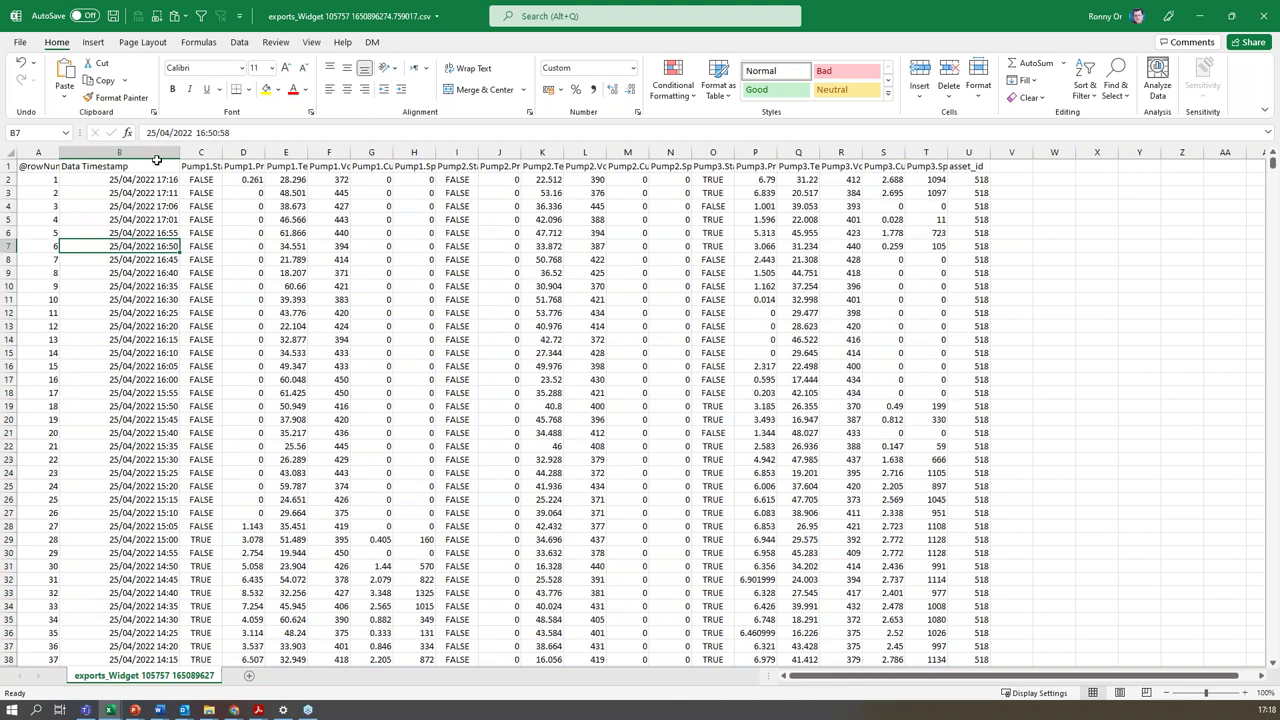
{"action": "left_click", "coordinate": [147, 183]}
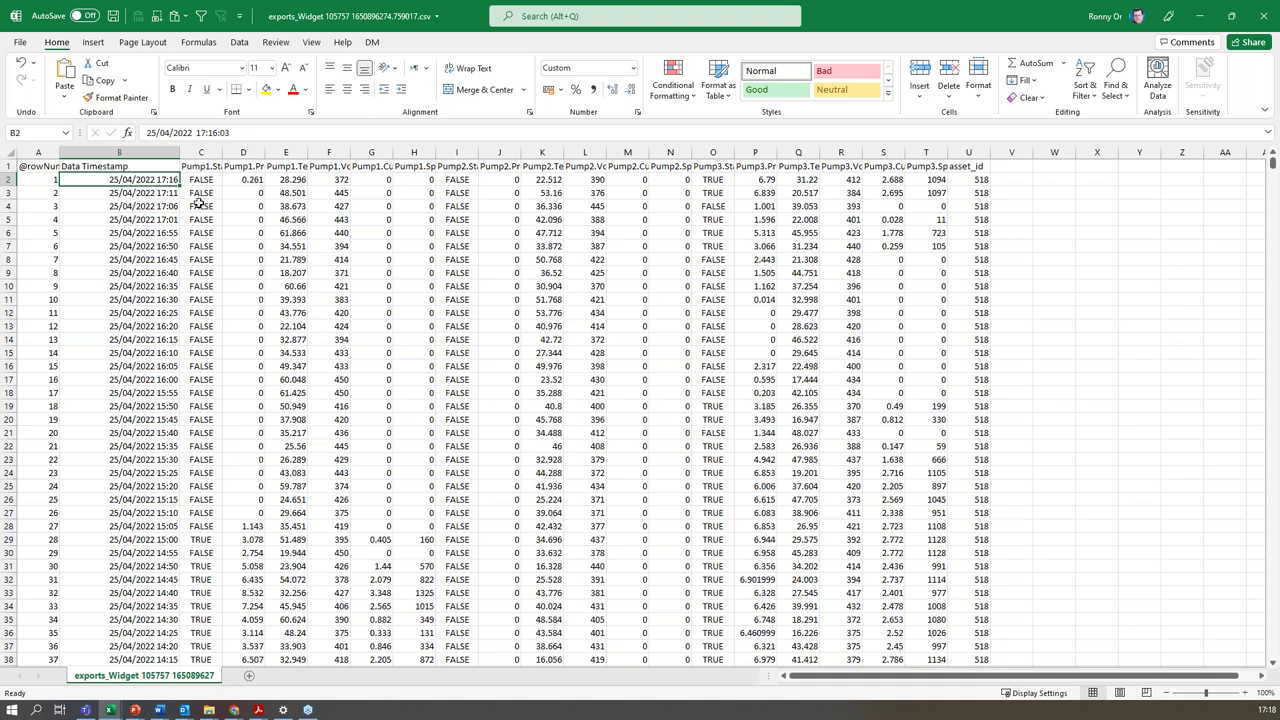
{"action": "key", "text": "Down"}
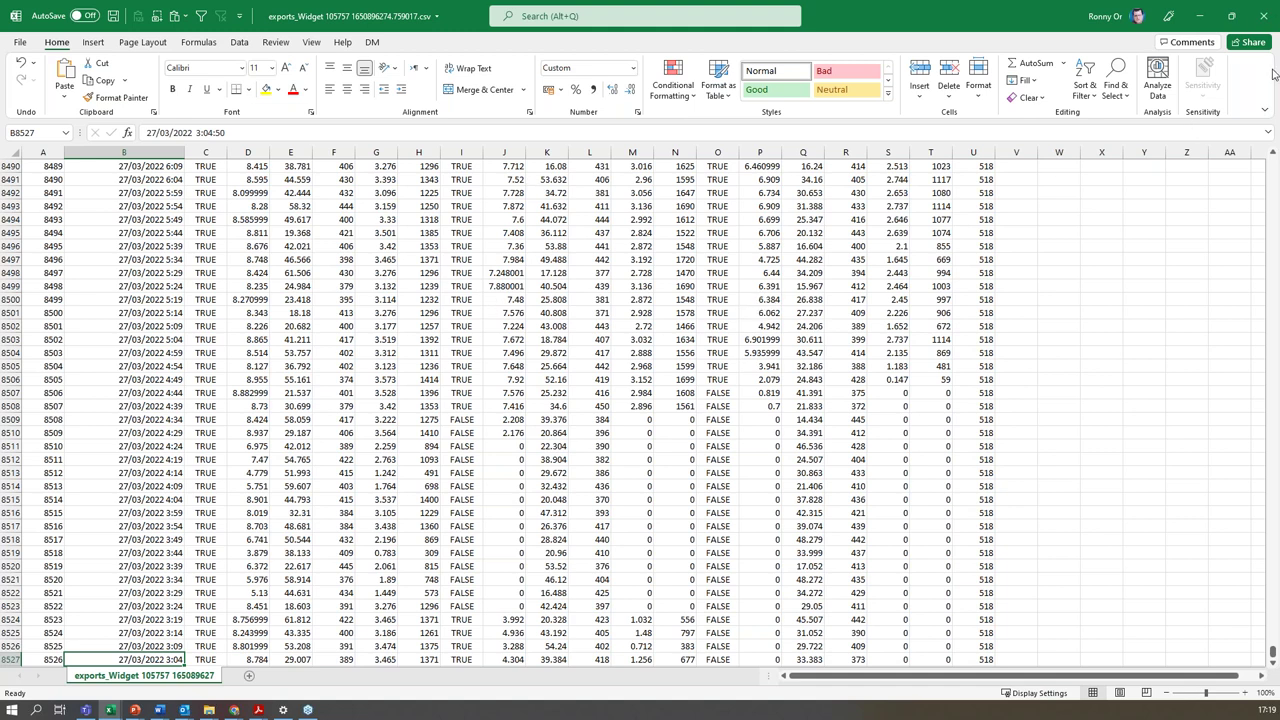
{"action": "left_click", "coordinate": [1262, 18]}
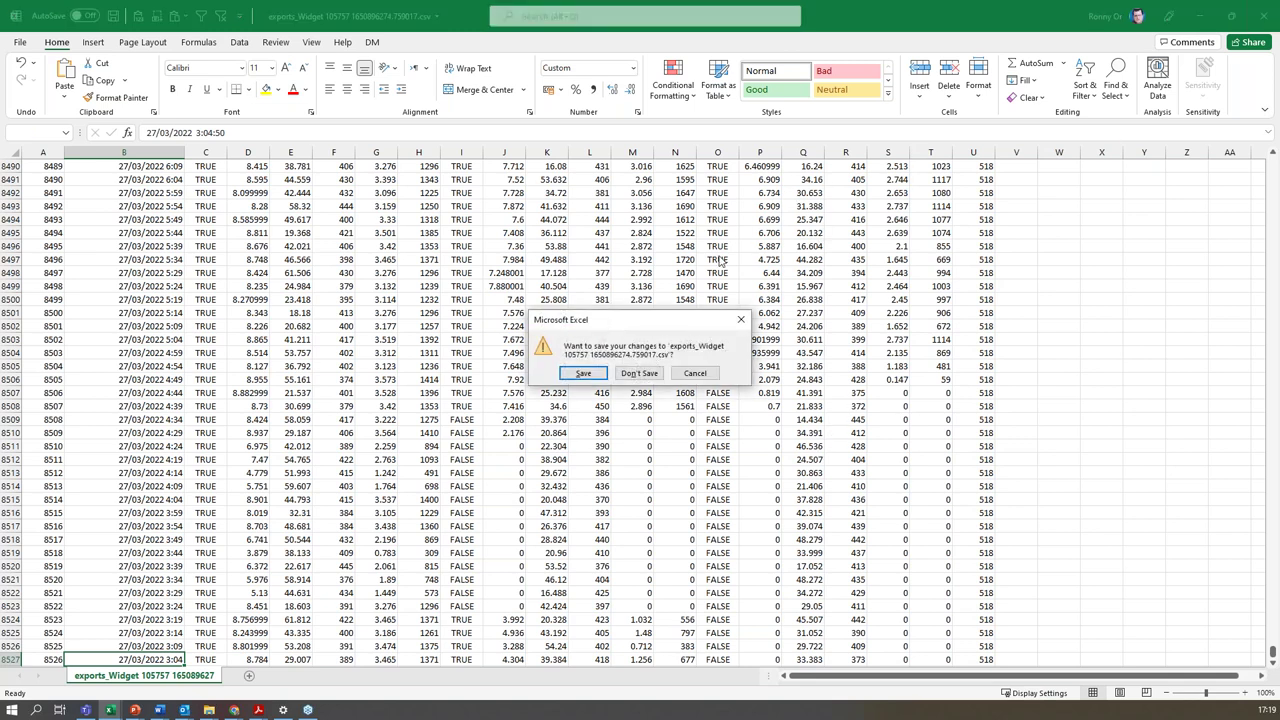
{"action": "left_click", "coordinate": [639, 373]}
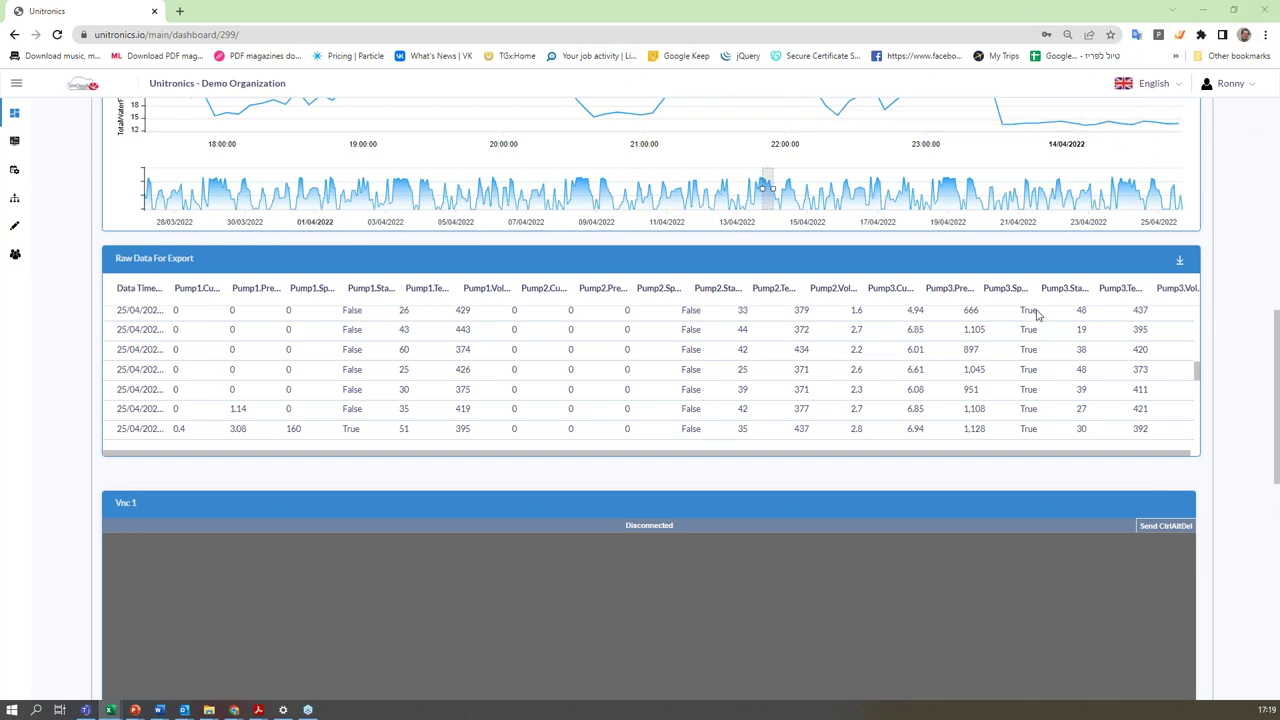
Examine the Pumping Details charts, the raw data table, and the Boost Pumping System screen in the Web widget.
{"action": "scroll", "coordinate": [1050, 328], "scroll_direction": "up", "scroll_amount": 3}
{"action": "scroll", "coordinate": [1067, 490], "scroll_direction": "down", "scroll_amount": 4}
{"action": "scroll", "coordinate": [1014, 531], "scroll_direction": "up", "scroll_amount": 5}
{"action": "scroll", "coordinate": [991, 406], "scroll_direction": "up", "scroll_amount": 2}
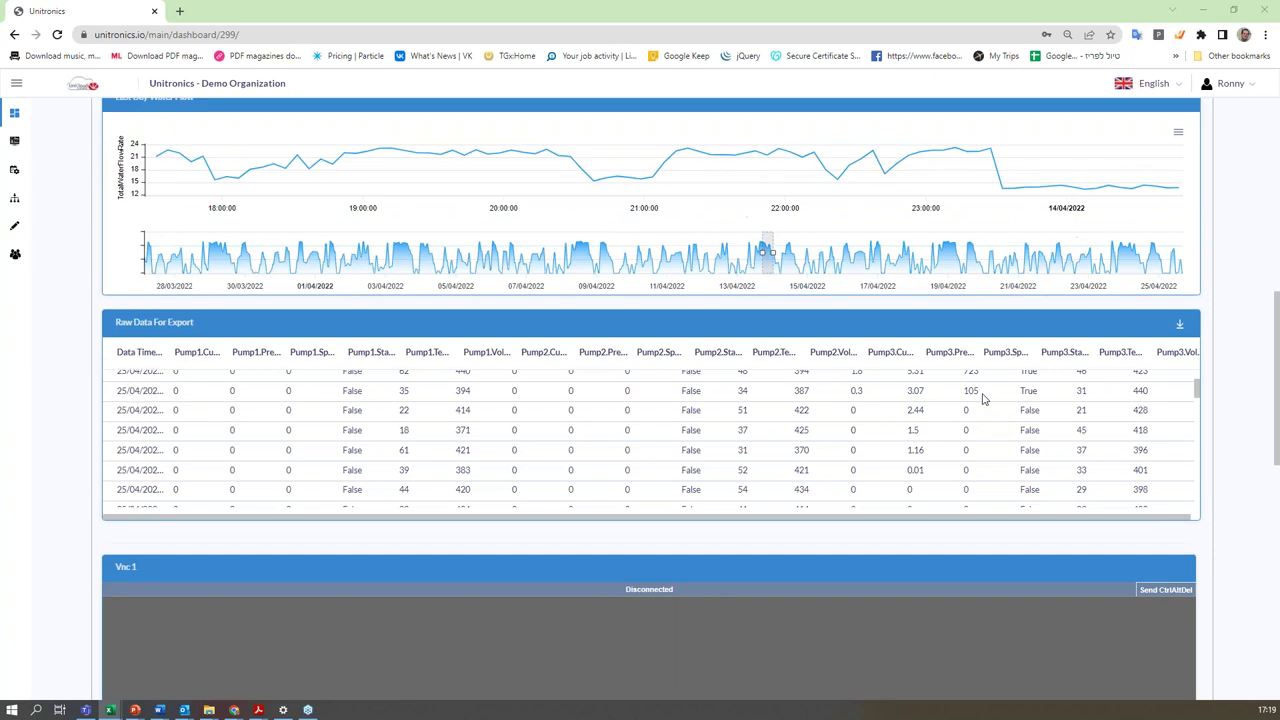
{"action": "scroll", "coordinate": [983, 430], "scroll_direction": "up", "scroll_amount": 4}
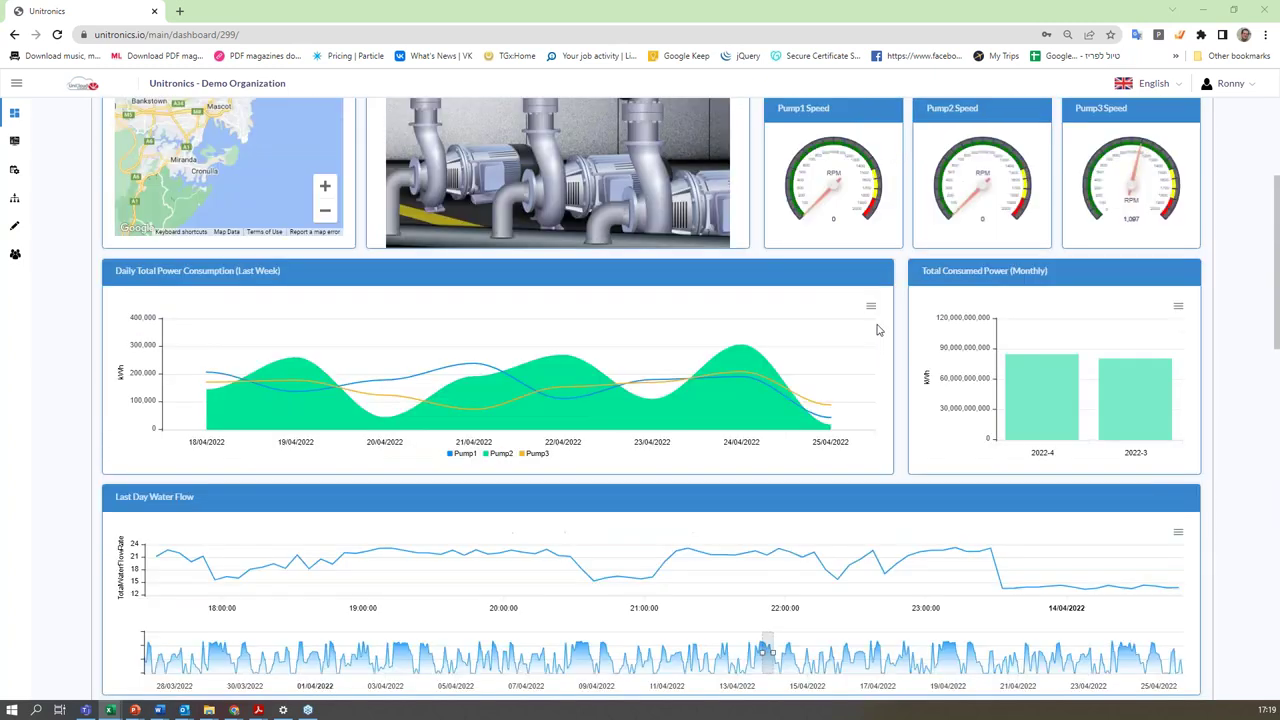
{"action": "scroll", "coordinate": [979, 466], "scroll_direction": "down", "scroll_amount": 7}
{"action": "scroll", "coordinate": [588, 387], "scroll_direction": "down", "scroll_amount": 3}
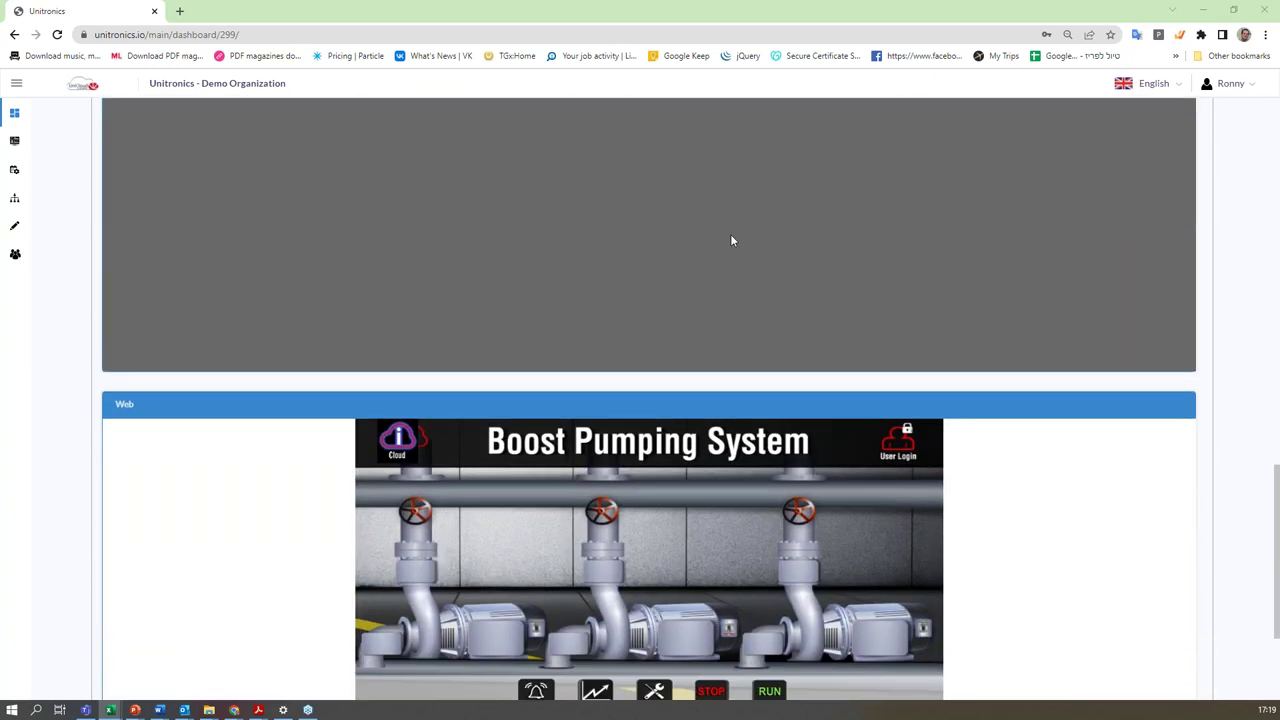
{"action": "scroll", "coordinate": [840, 517], "scroll_direction": "down", "scroll_amount": 2}
{"action": "scroll", "coordinate": [835, 517], "scroll_direction": "up", "scroll_amount": 1}
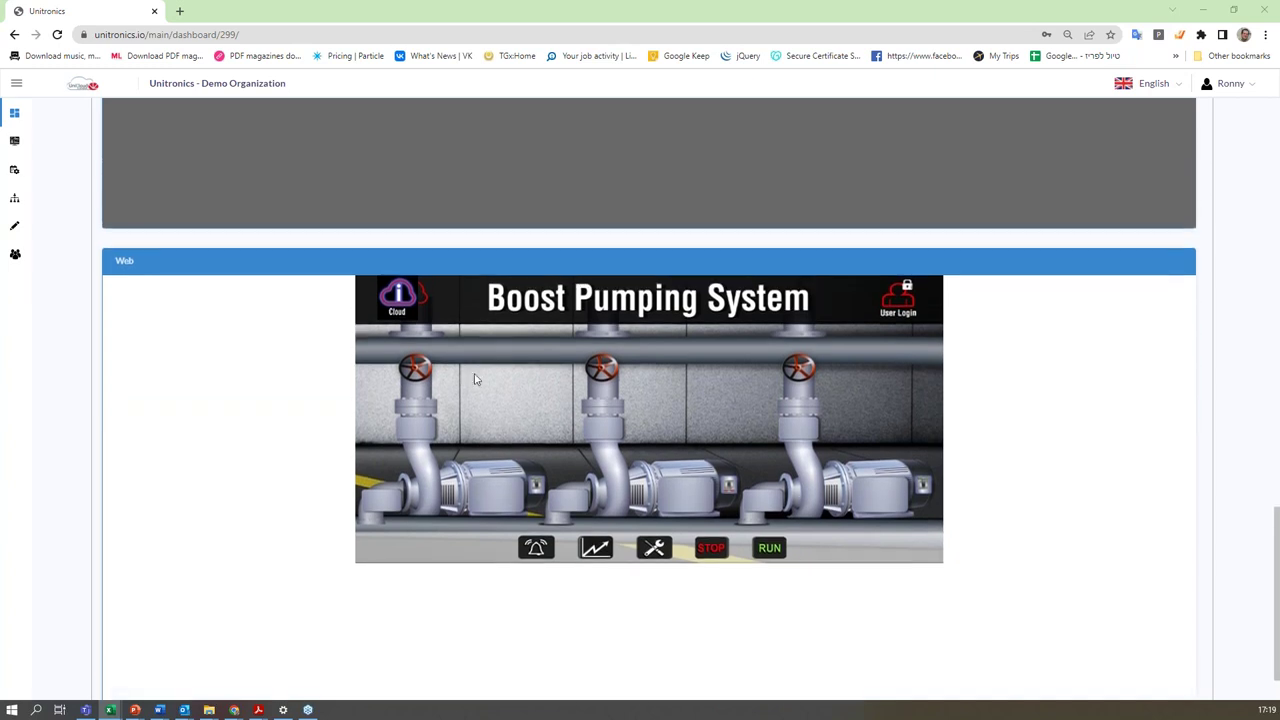
Examine the Vnc 1 remote-access widget and return to the asset map, status and pump speed gauges in Pumping Details.
{"action": "scroll", "coordinate": [450, 380], "scroll_direction": "up", "scroll_amount": 4}
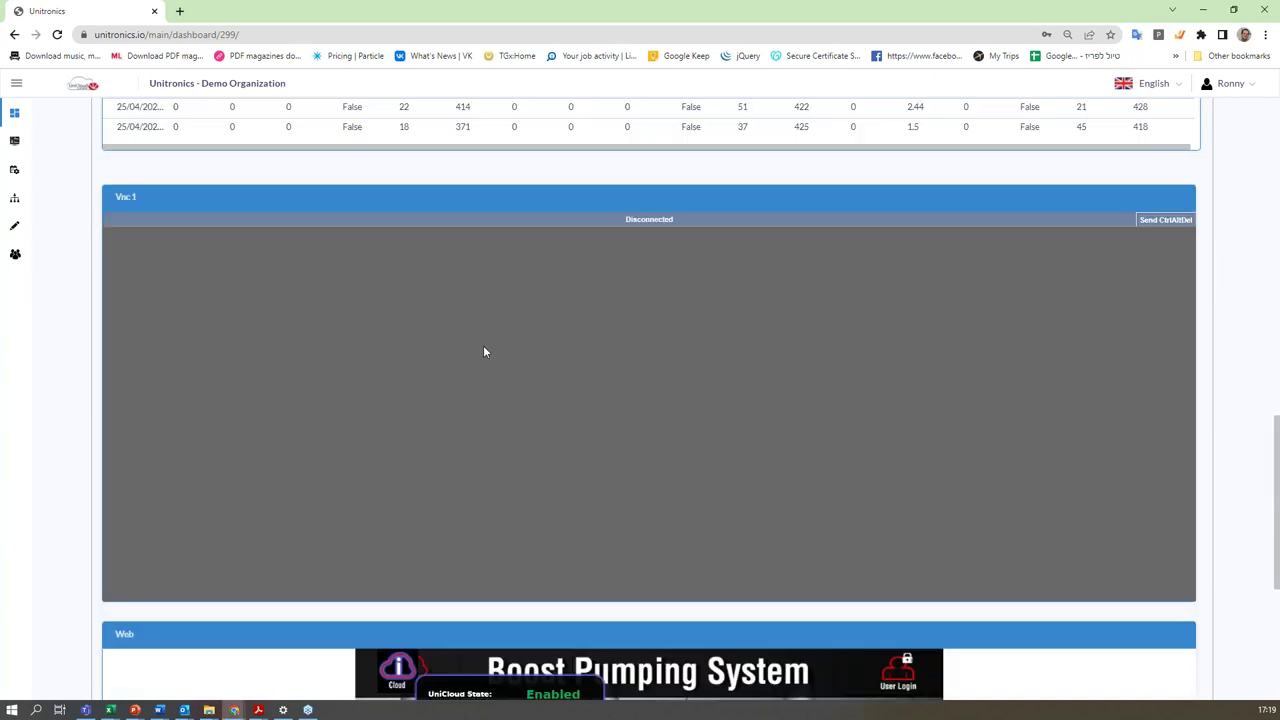
{"action": "scroll", "coordinate": [677, 456], "scroll_direction": "down", "scroll_amount": 1}
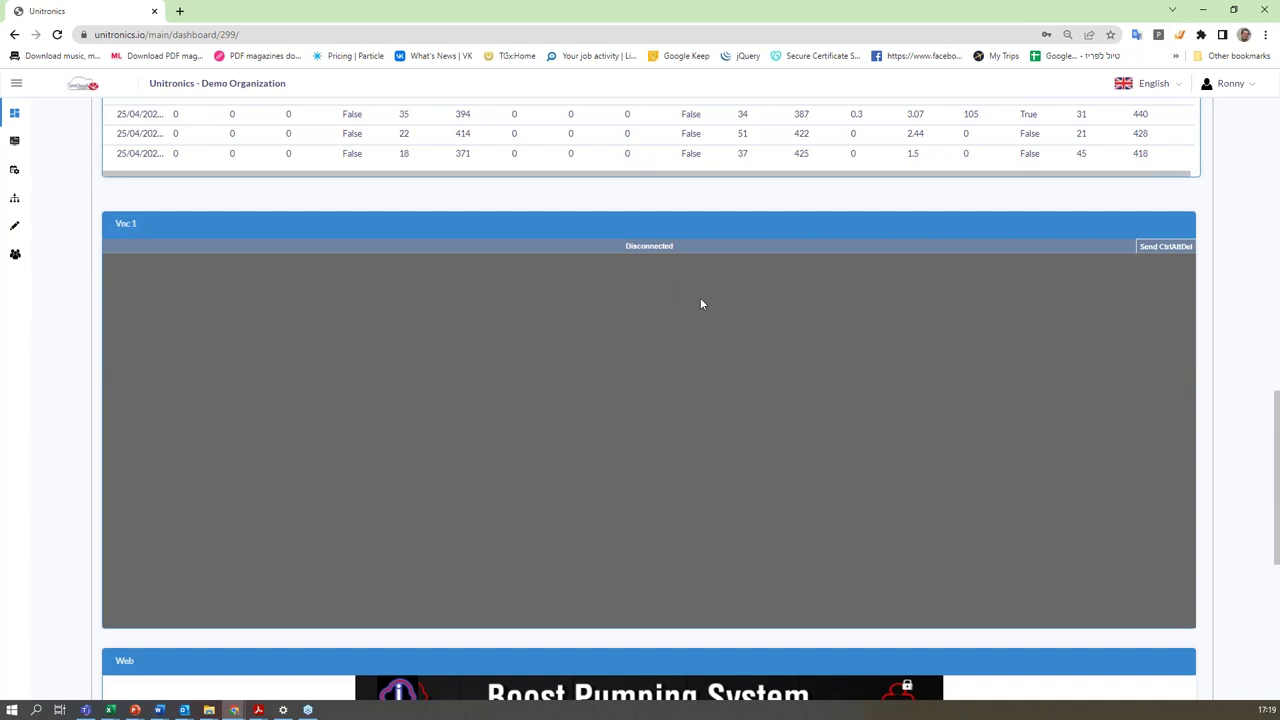
{"action": "scroll", "coordinate": [475, 330], "scroll_direction": "up", "scroll_amount": 3}
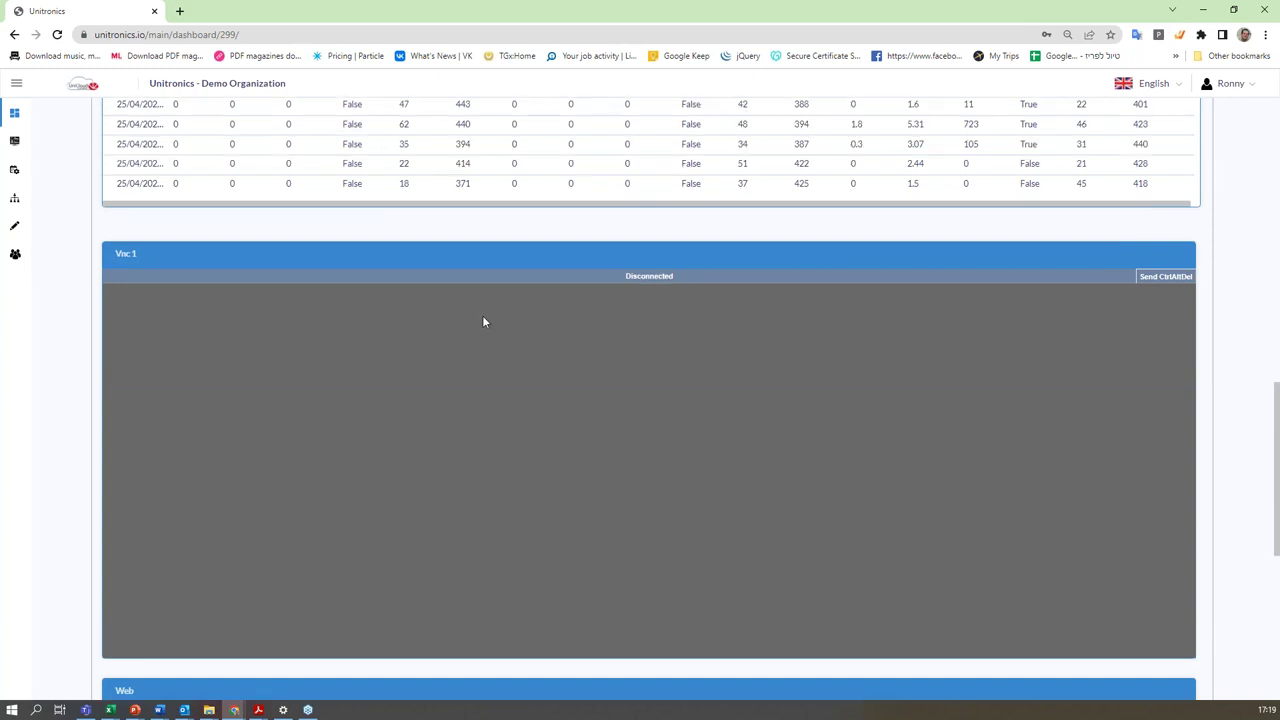
{"action": "scroll", "coordinate": [589, 477], "scroll_direction": "up", "scroll_amount": 5}
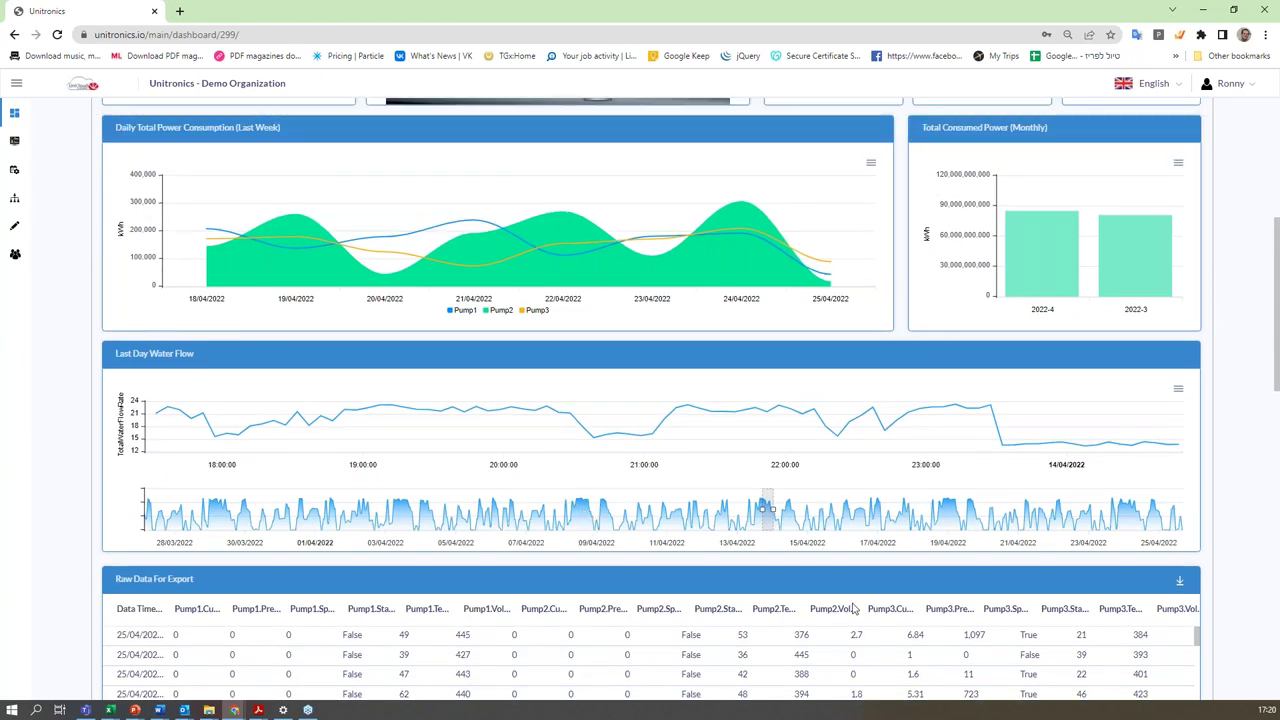
{"action": "scroll", "coordinate": [853, 608], "scroll_direction": "up", "scroll_amount": 5}
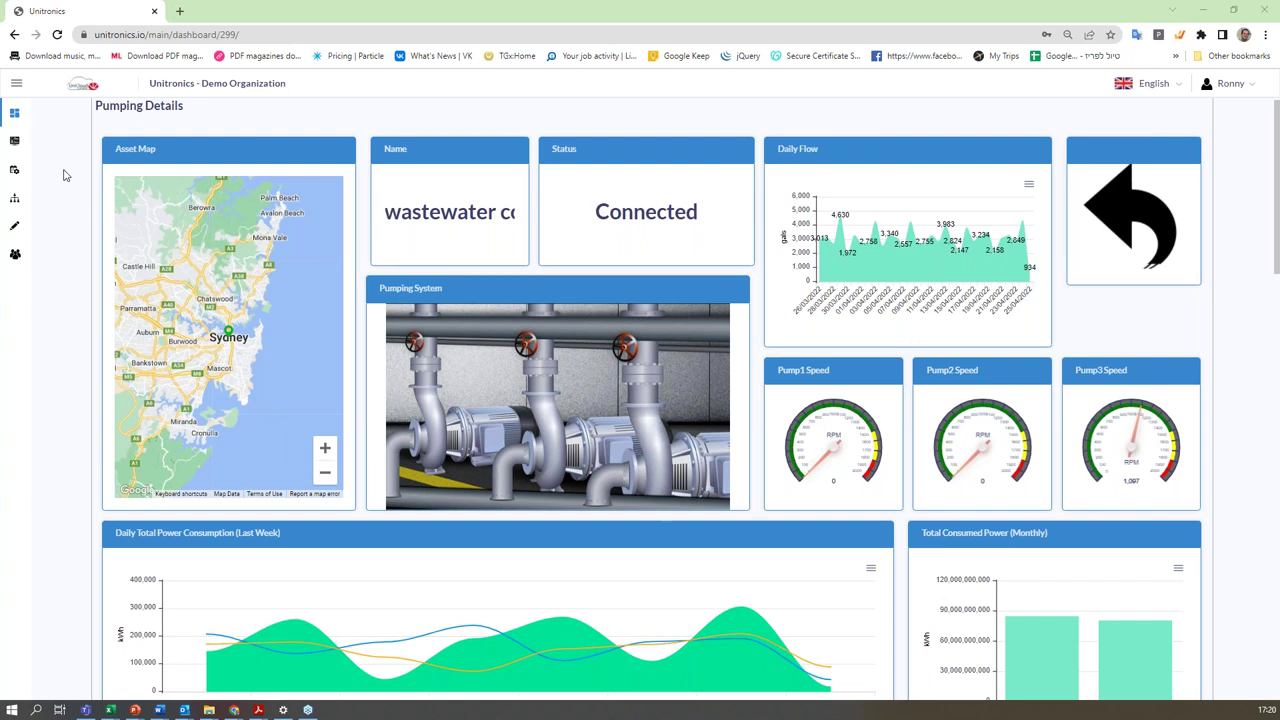
Open Device Management, review the Assets list, and view the routers in Routers Management.
{"action": "left_click", "coordinate": [14, 142]}
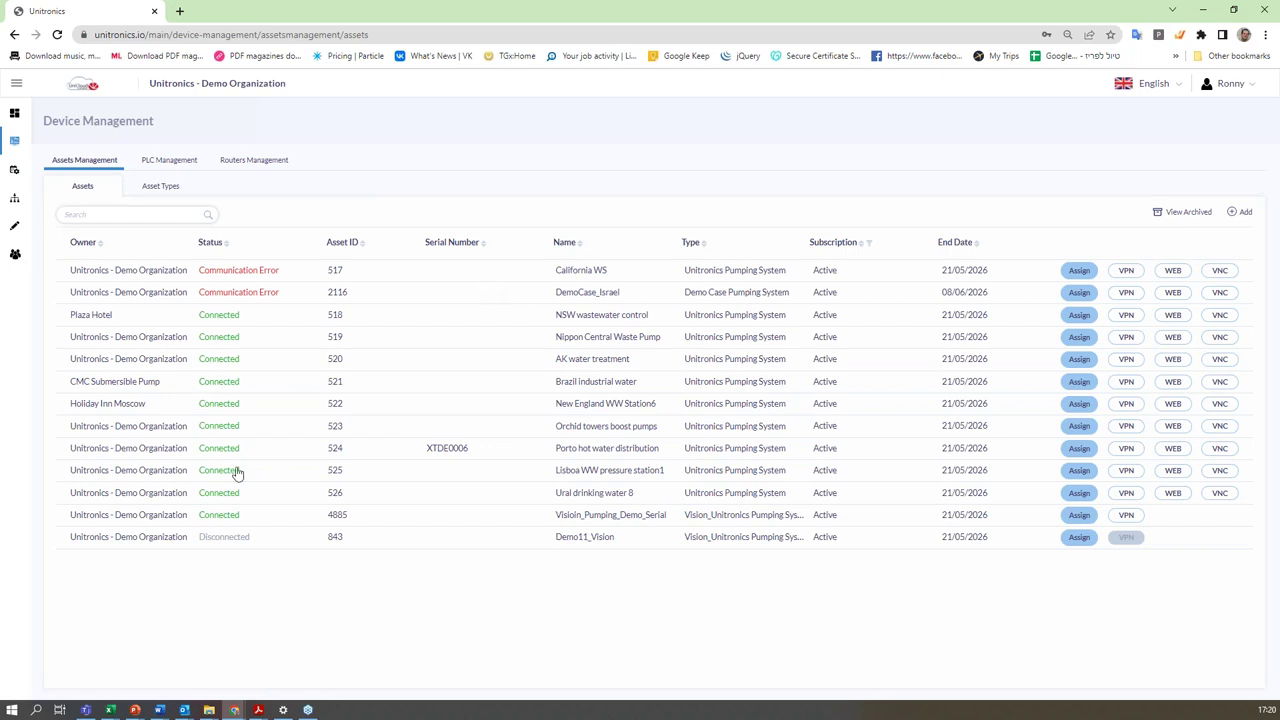
{"action": "left_click", "coordinate": [263, 165]}
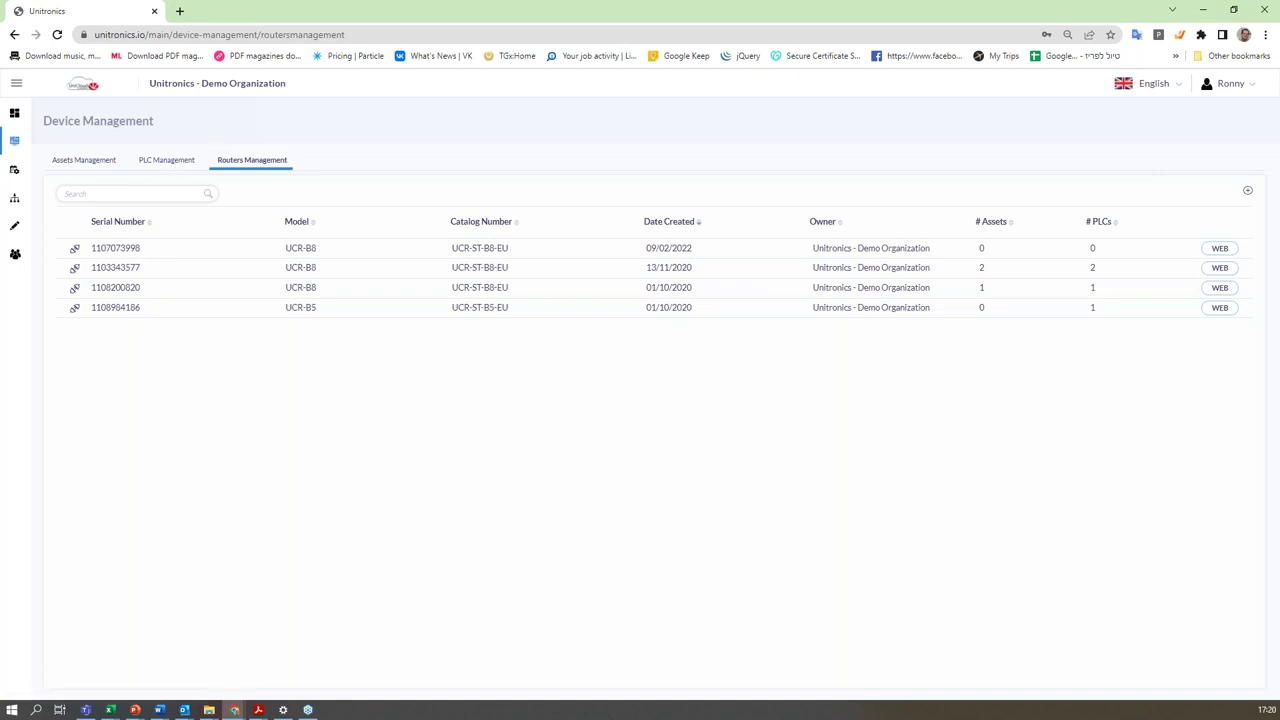
View the PLC Management list, return to the Assets list, and open the Brazil industrial water asset.
{"action": "left_click", "coordinate": [160, 162]}
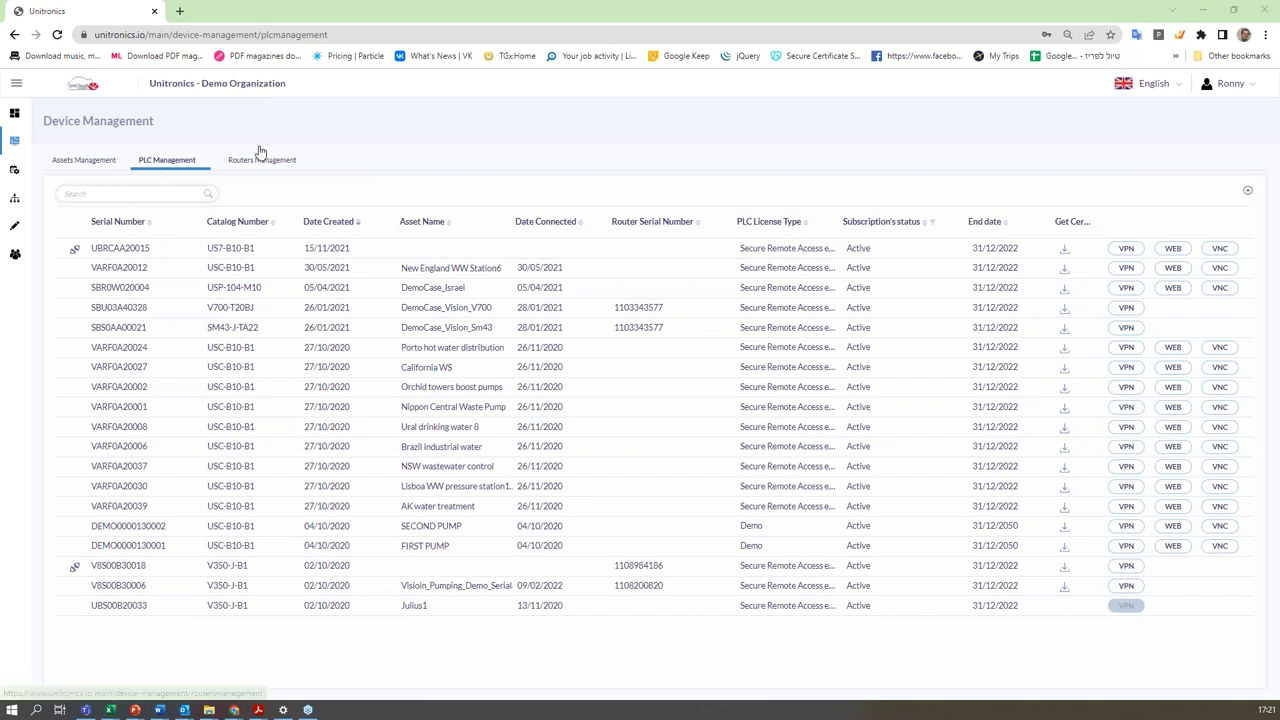
{"action": "left_click", "coordinate": [78, 160]}
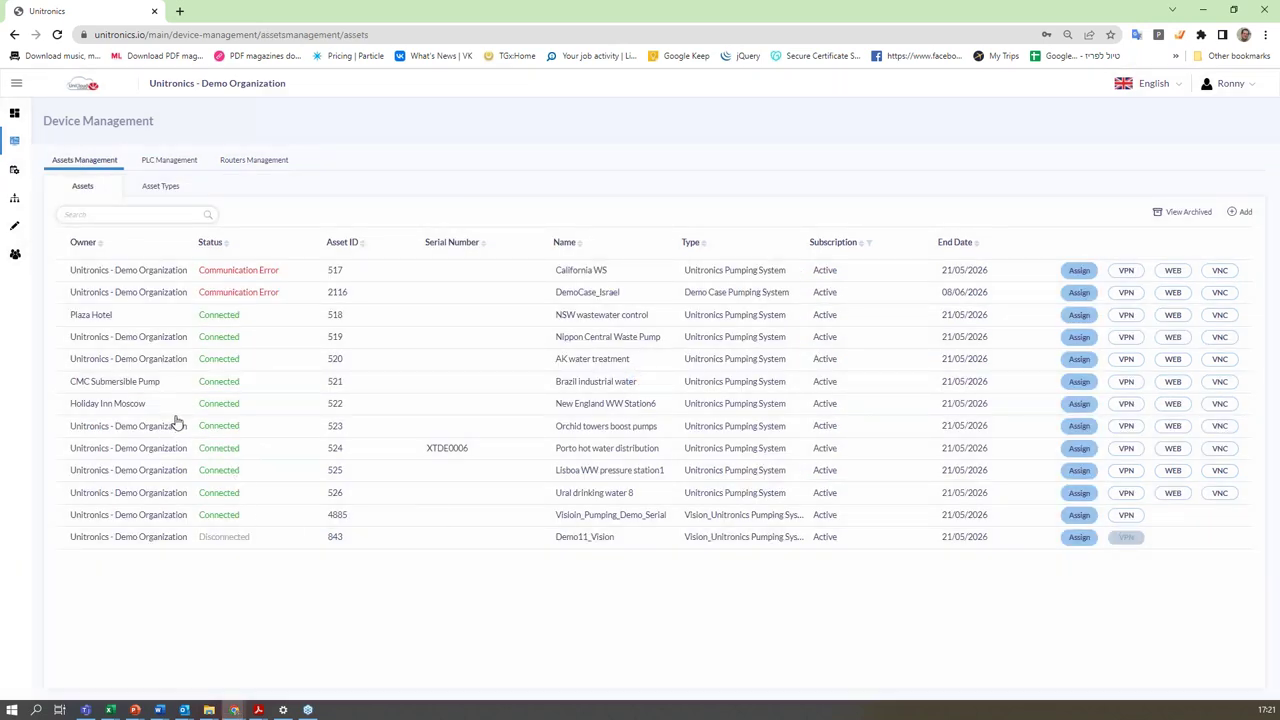
{"action": "left_click", "coordinate": [200, 386]}
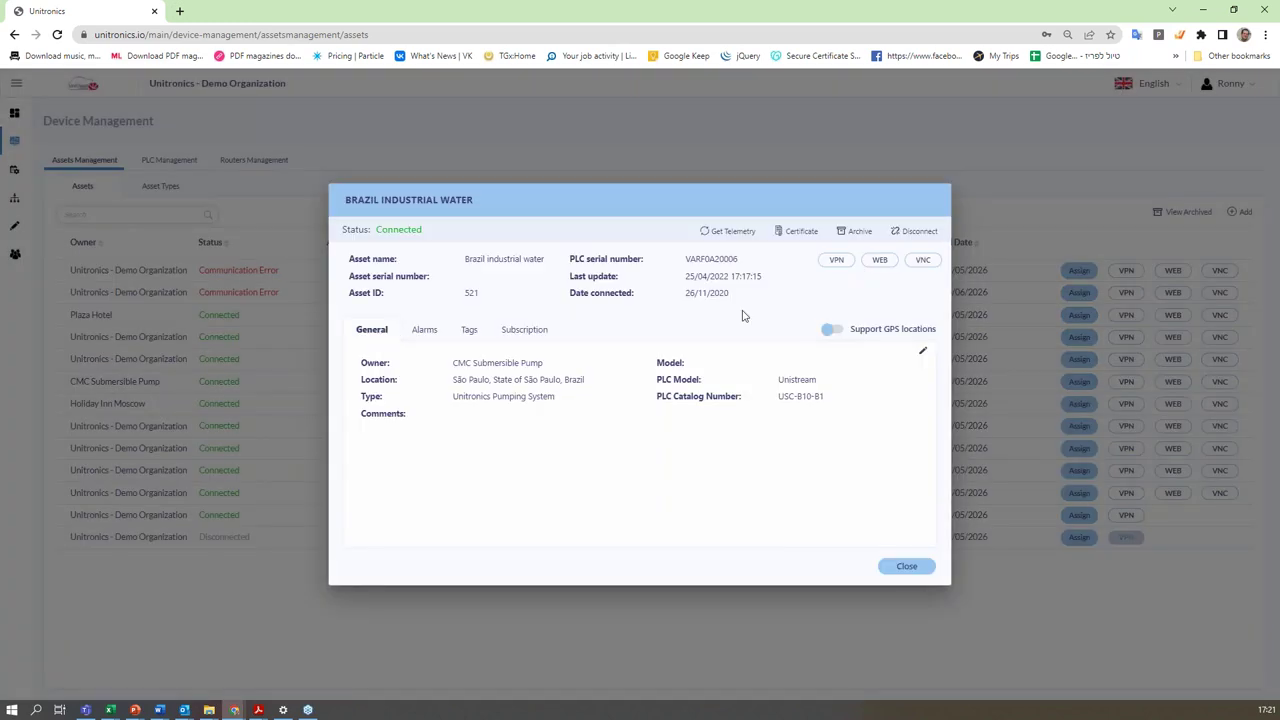
Examine the Brazil industrial water asset's Alarms, Tags and Subscription details, including the tags timer interval, and close the asset window.
{"action": "left_click", "coordinate": [418, 333]}
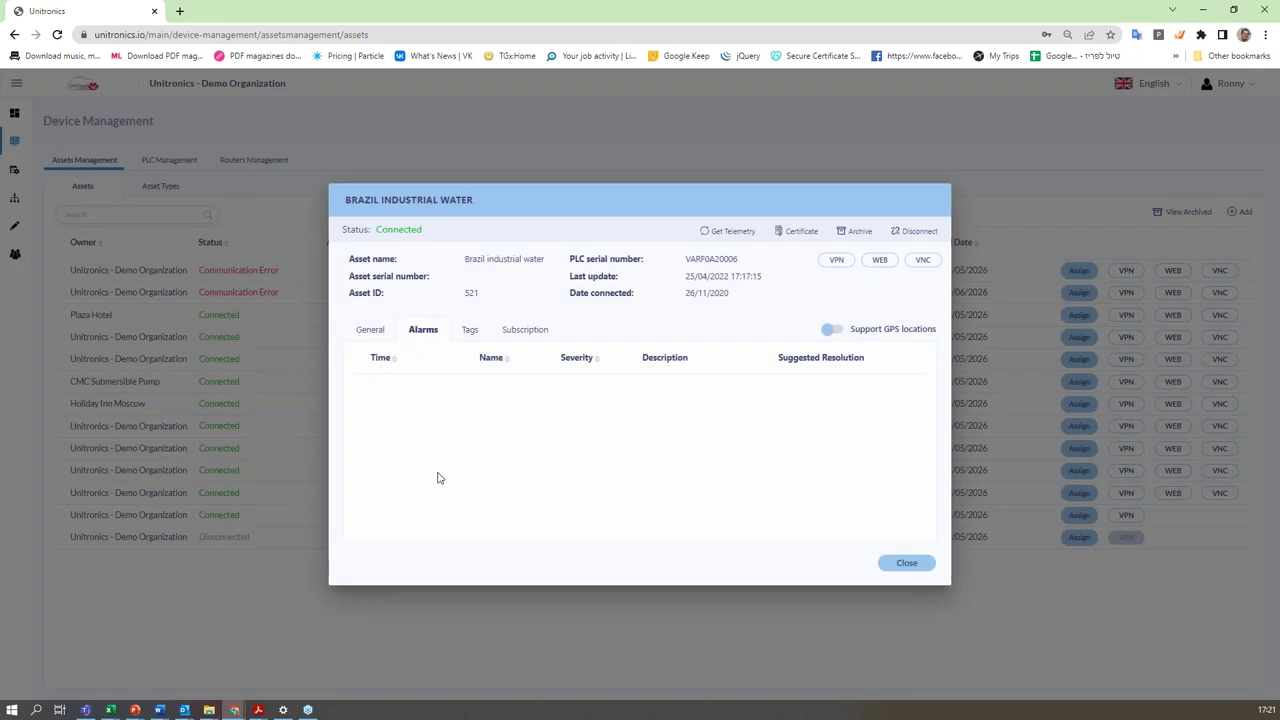
{"action": "left_click", "coordinate": [470, 331]}
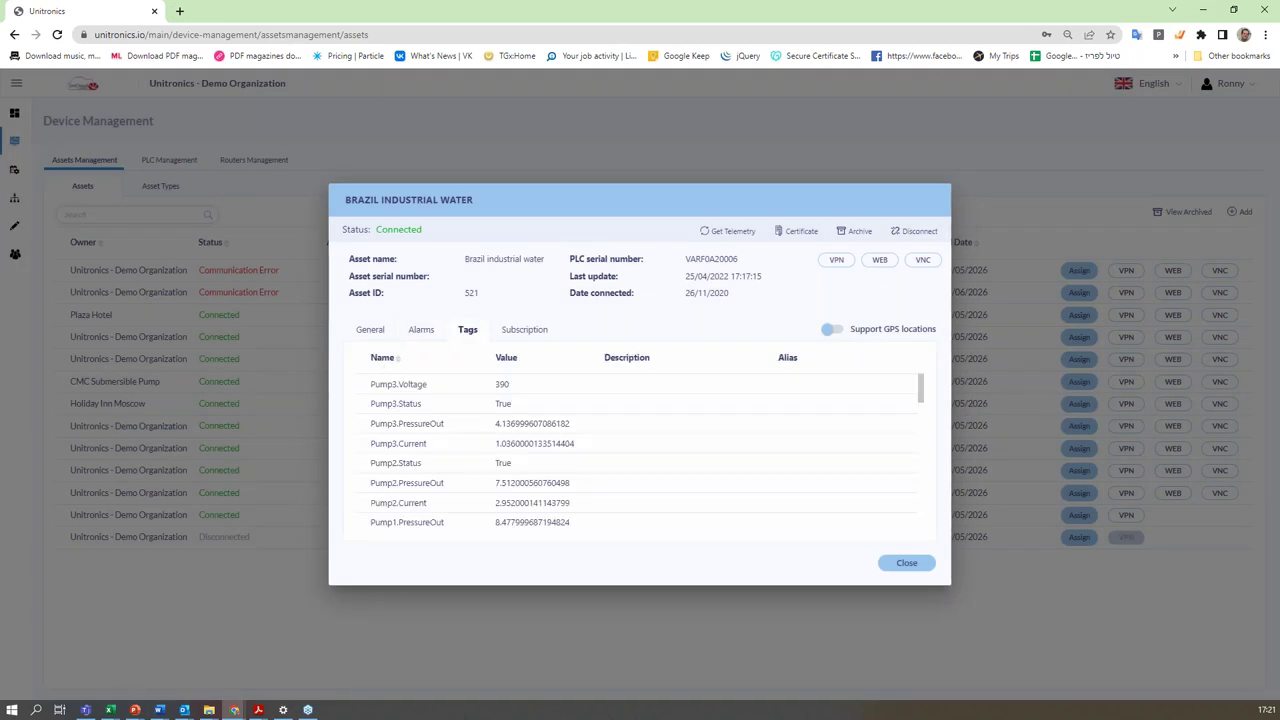
{"action": "scroll", "coordinate": [507, 399], "scroll_direction": "down", "scroll_amount": 10}
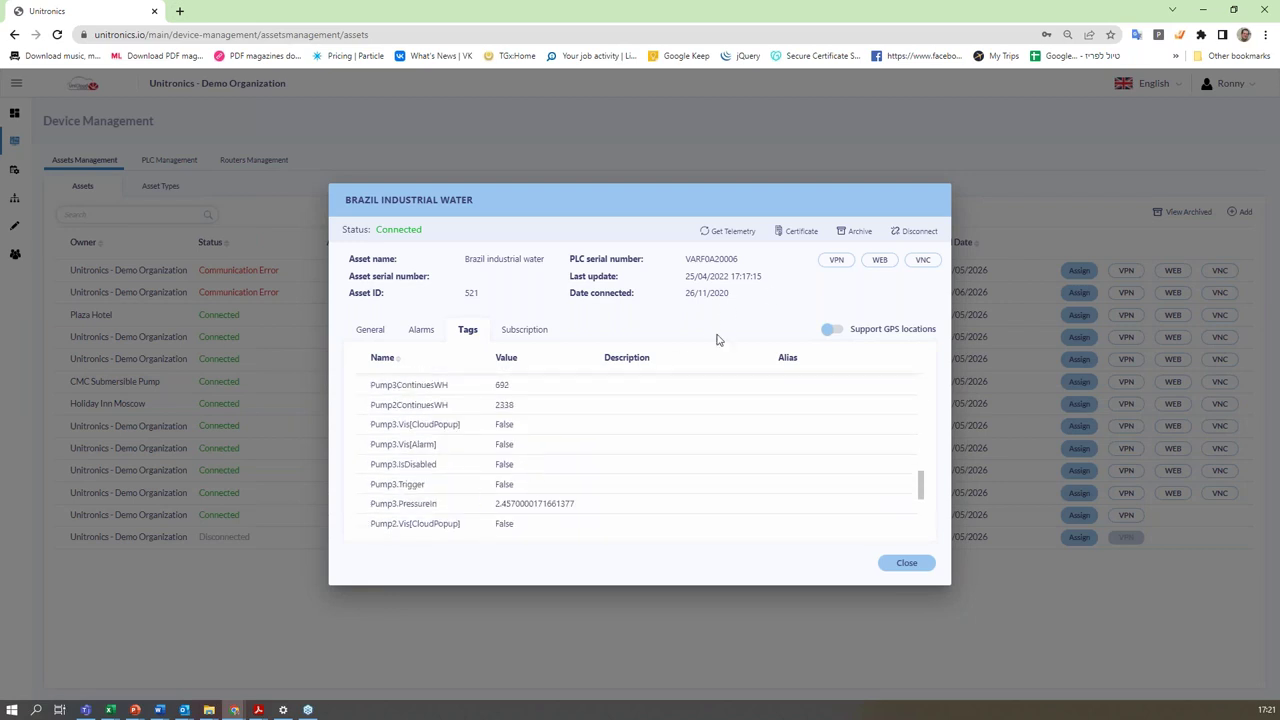
{"action": "left_click_drag", "start_coordinate": [764, 277], "coordinate": [719, 276]}
{"action": "left_click", "coordinate": [757, 294]}
{"action": "left_click", "coordinate": [537, 335]}
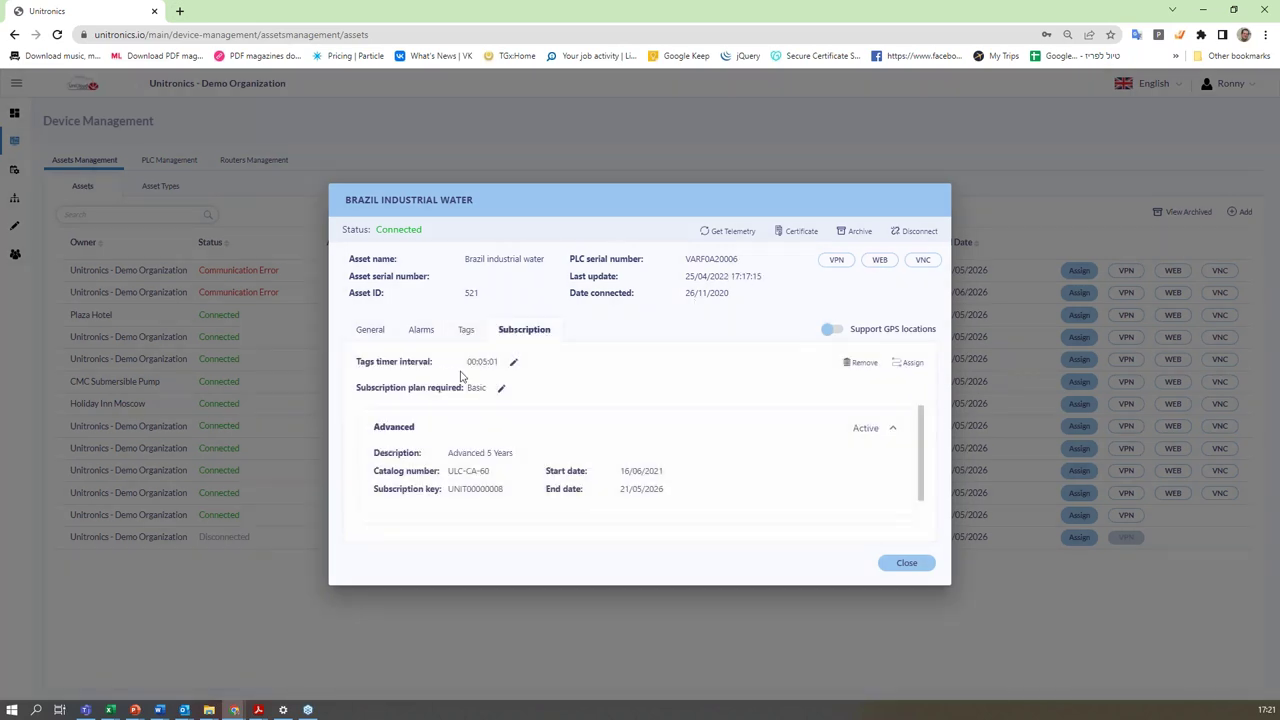
{"action": "left_click_drag", "start_coordinate": [460, 375], "coordinate": [500, 362]}
{"action": "left_click", "coordinate": [402, 136]}
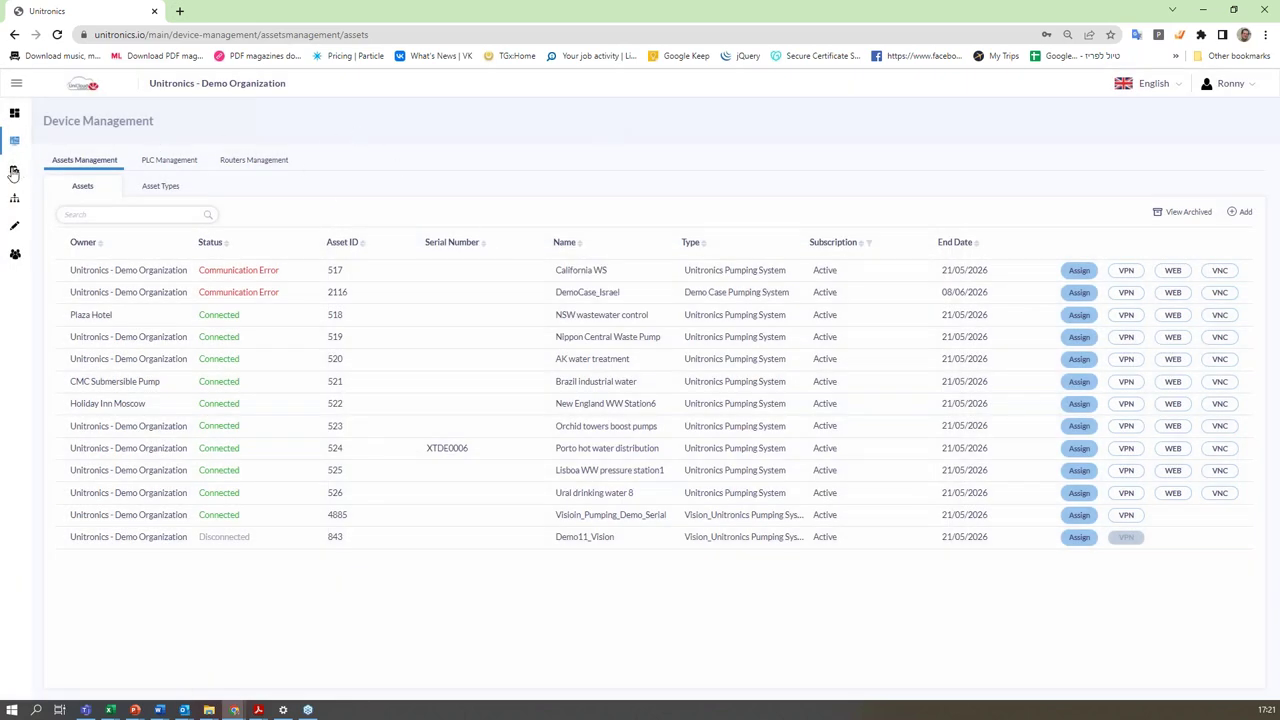
Open Events Management, view the event and template lists, and check the details of Template 7 before closing them.
{"action": "left_click", "coordinate": [13, 173]}
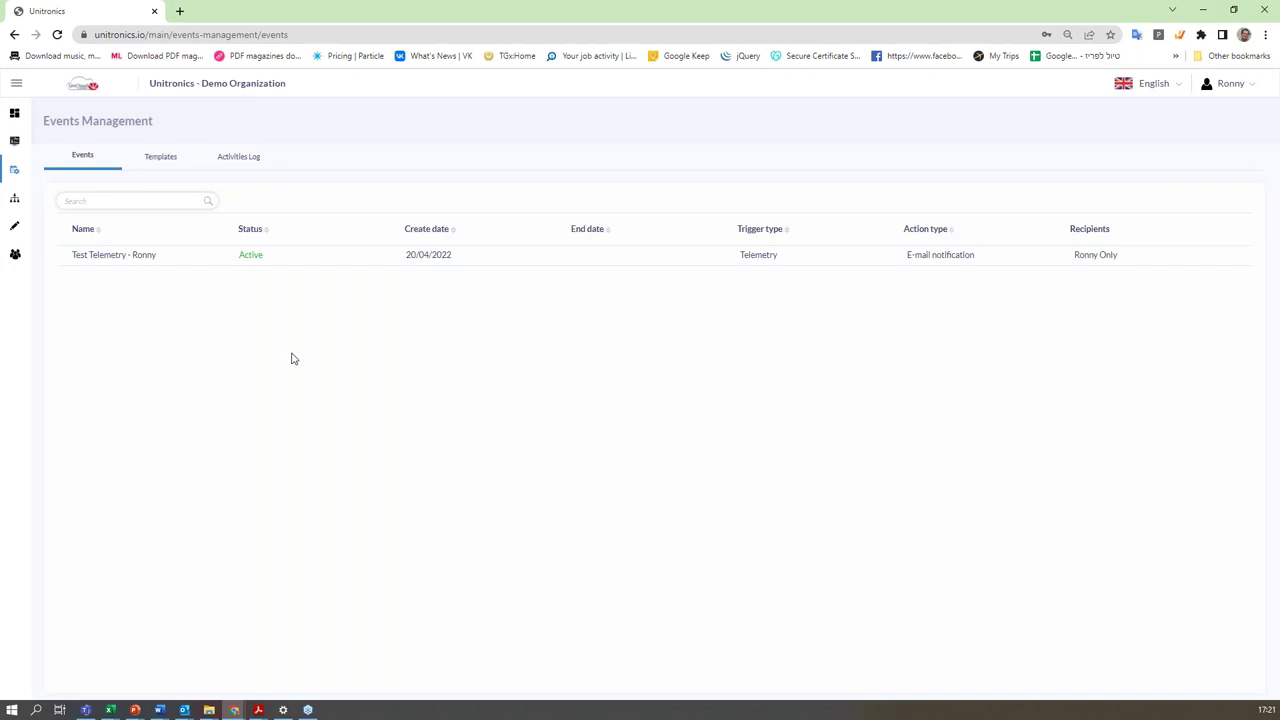
{"action": "left_click", "coordinate": [162, 157]}
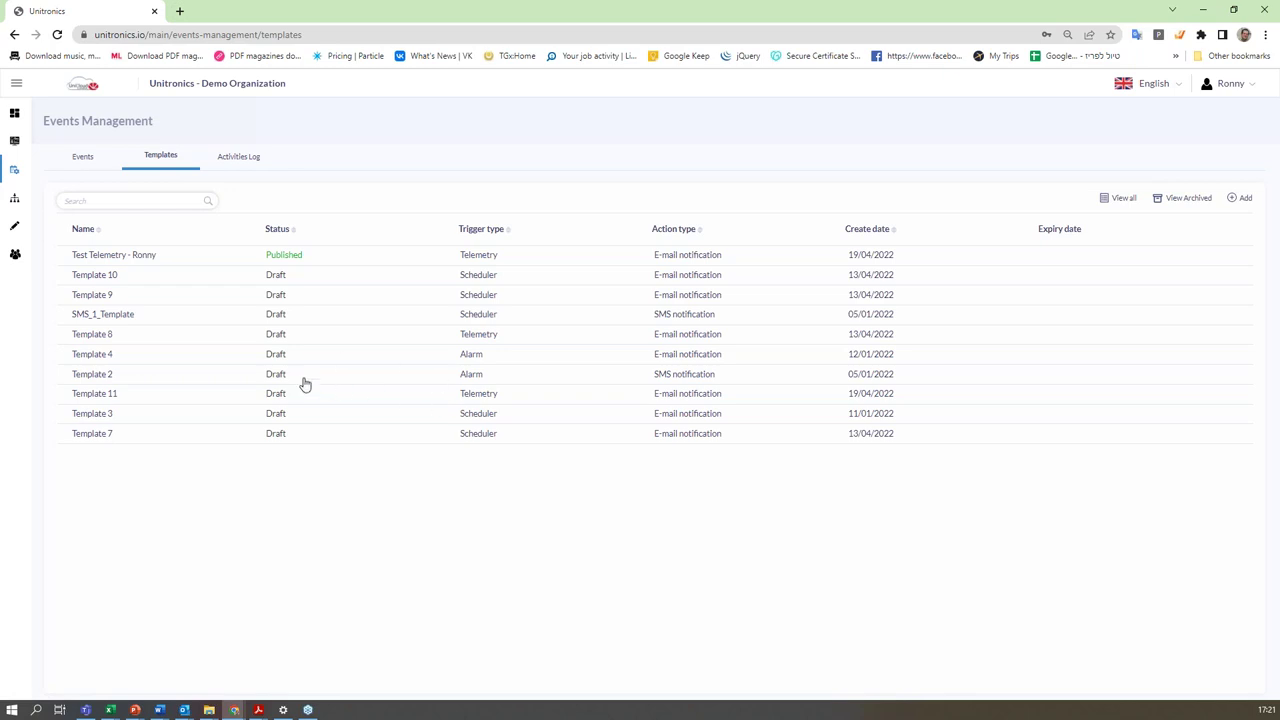
{"action": "left_click_drag", "start_coordinate": [510, 437], "coordinate": [460, 437]}
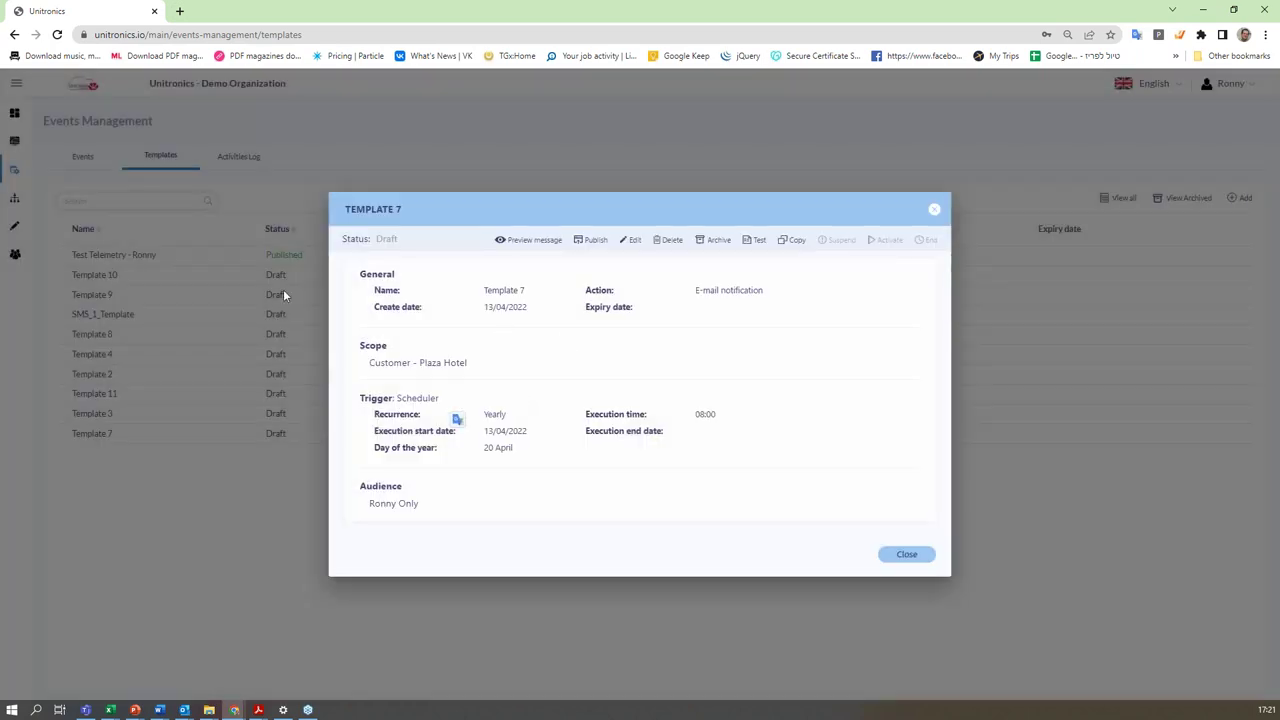
{"action": "left_click", "coordinate": [237, 262]}
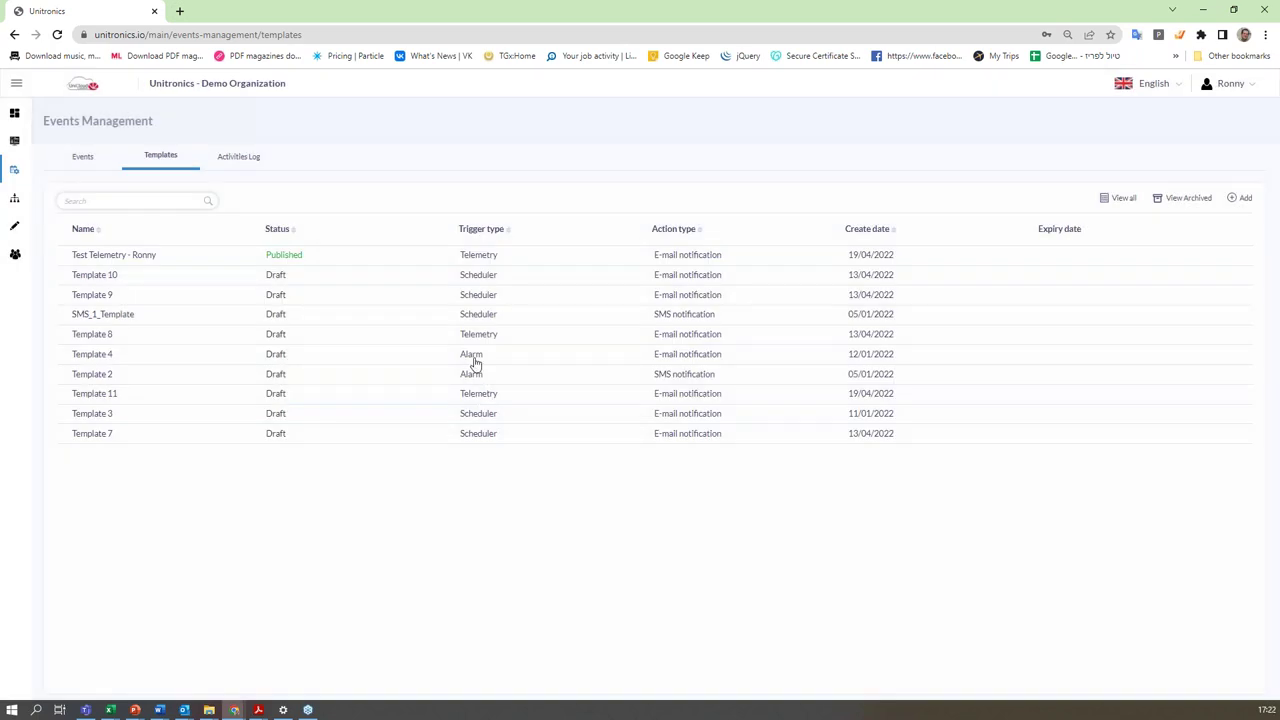
Open Template 11 for editing and go to its Details stage.
{"action": "left_click", "coordinate": [113, 396]}
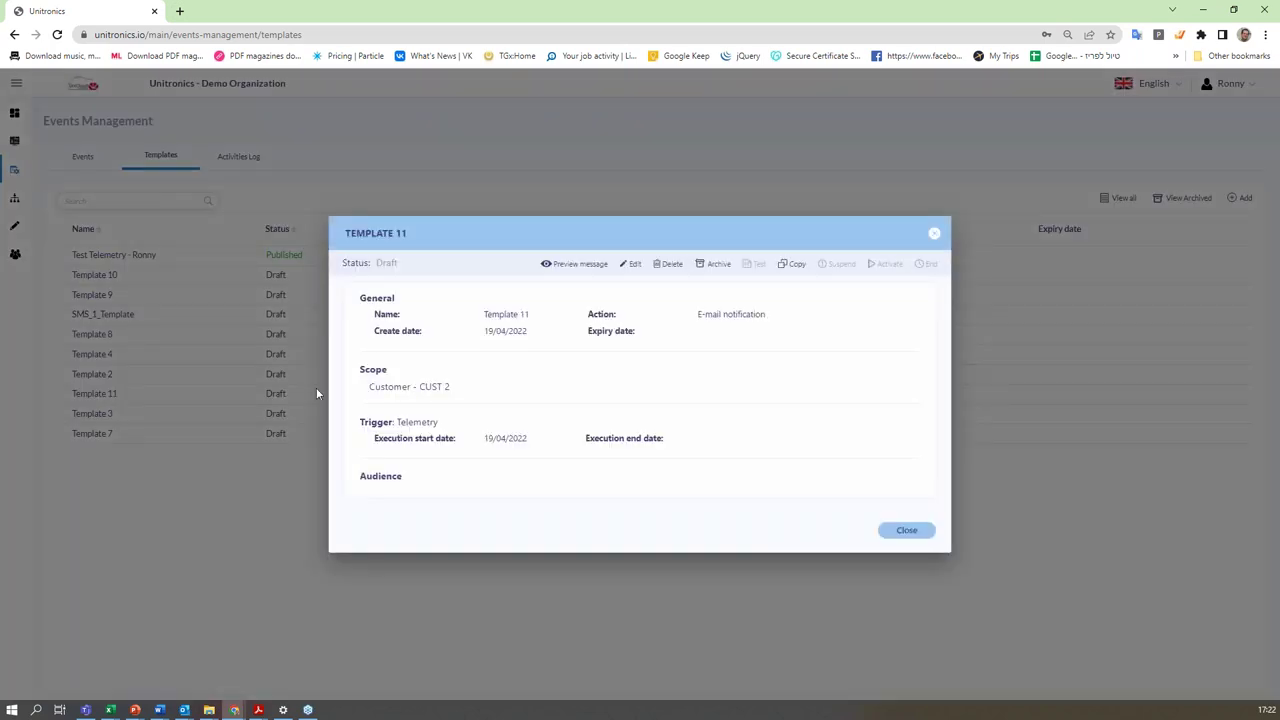
{"action": "left_click", "coordinate": [638, 266]}
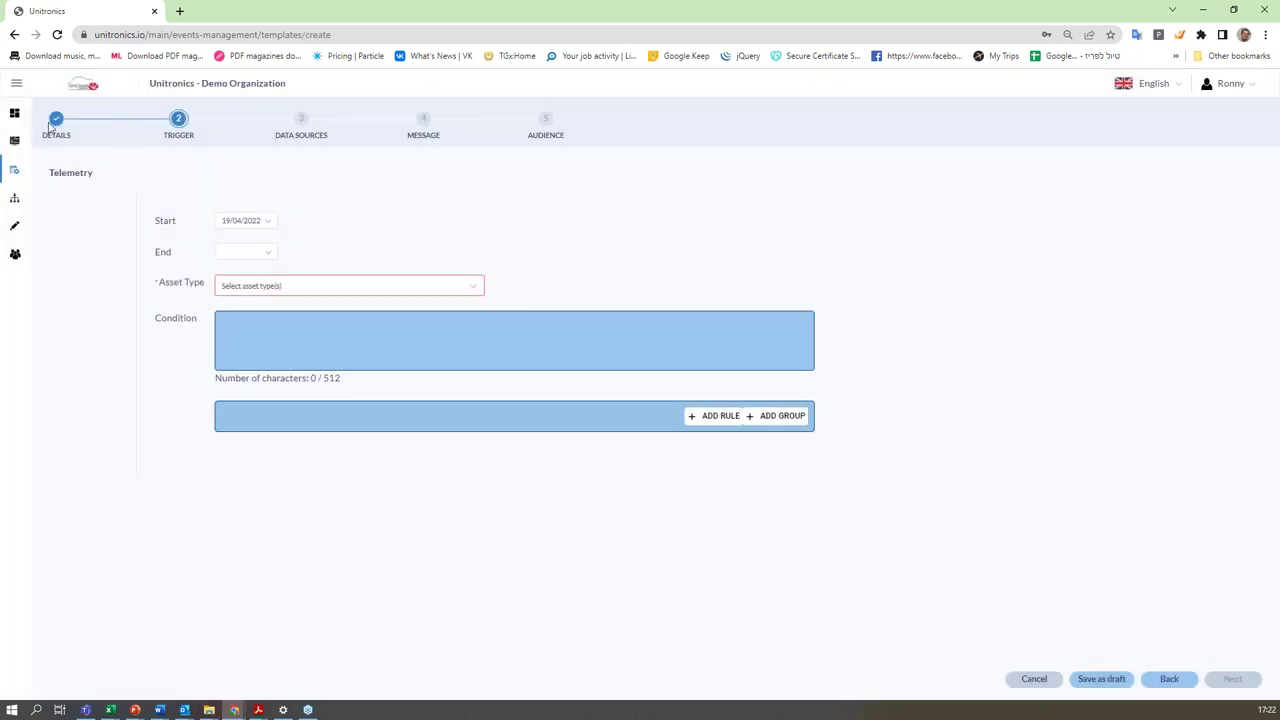
{"action": "left_click", "coordinate": [57, 119]}
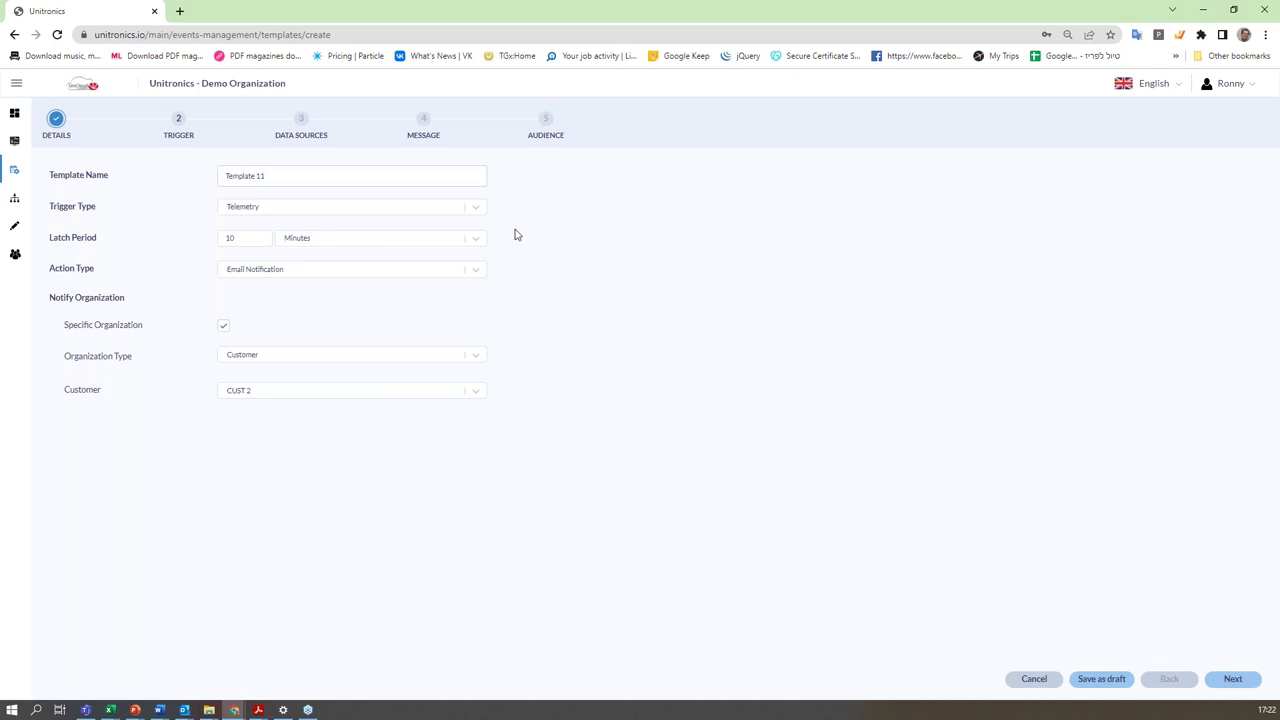
Review the Trigger Type and Action Type options available for Template 11, keeping Telemetry and Email Notification.
{"action": "left_click", "coordinate": [472, 210]}
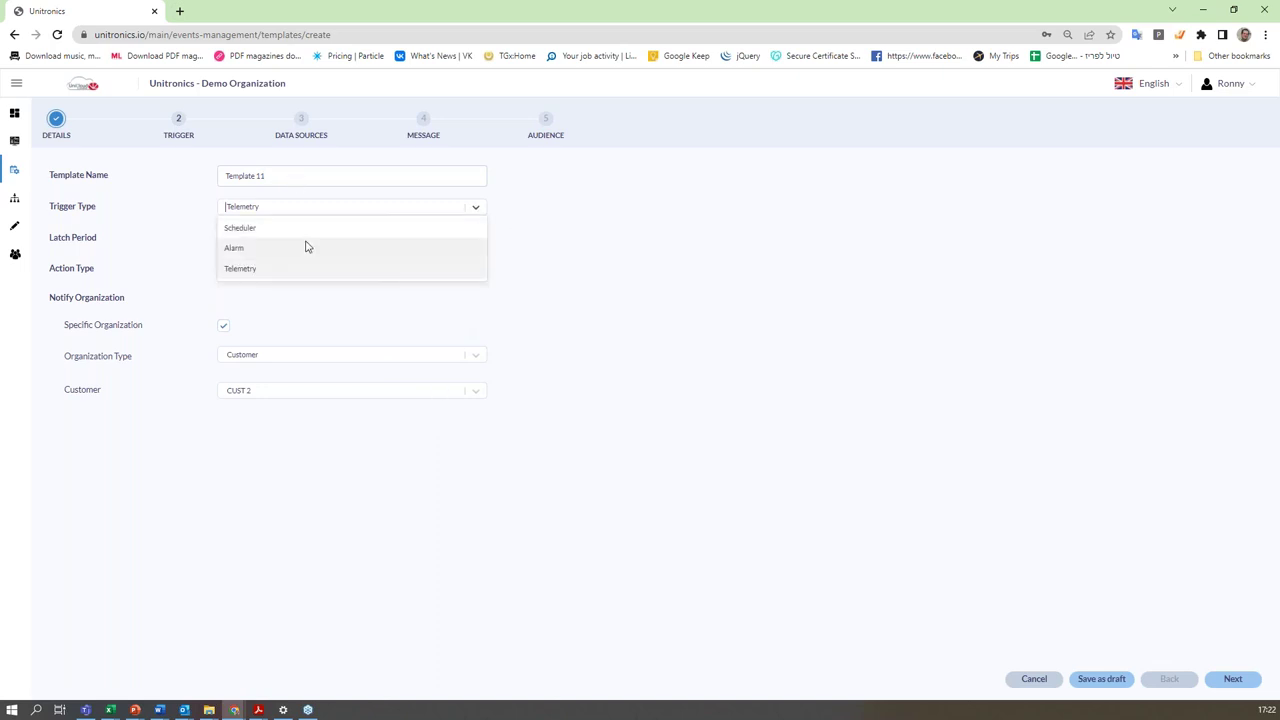
{"action": "left_click", "coordinate": [169, 243]}
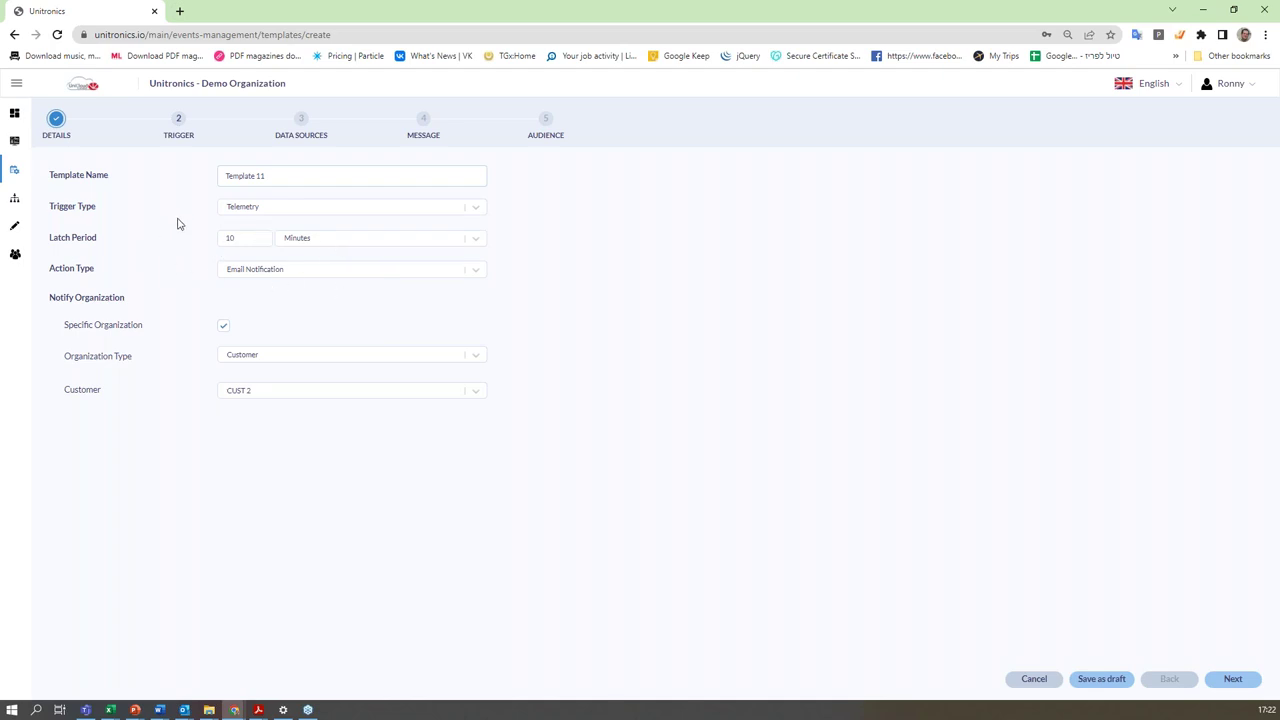
{"action": "left_click", "coordinate": [479, 272]}
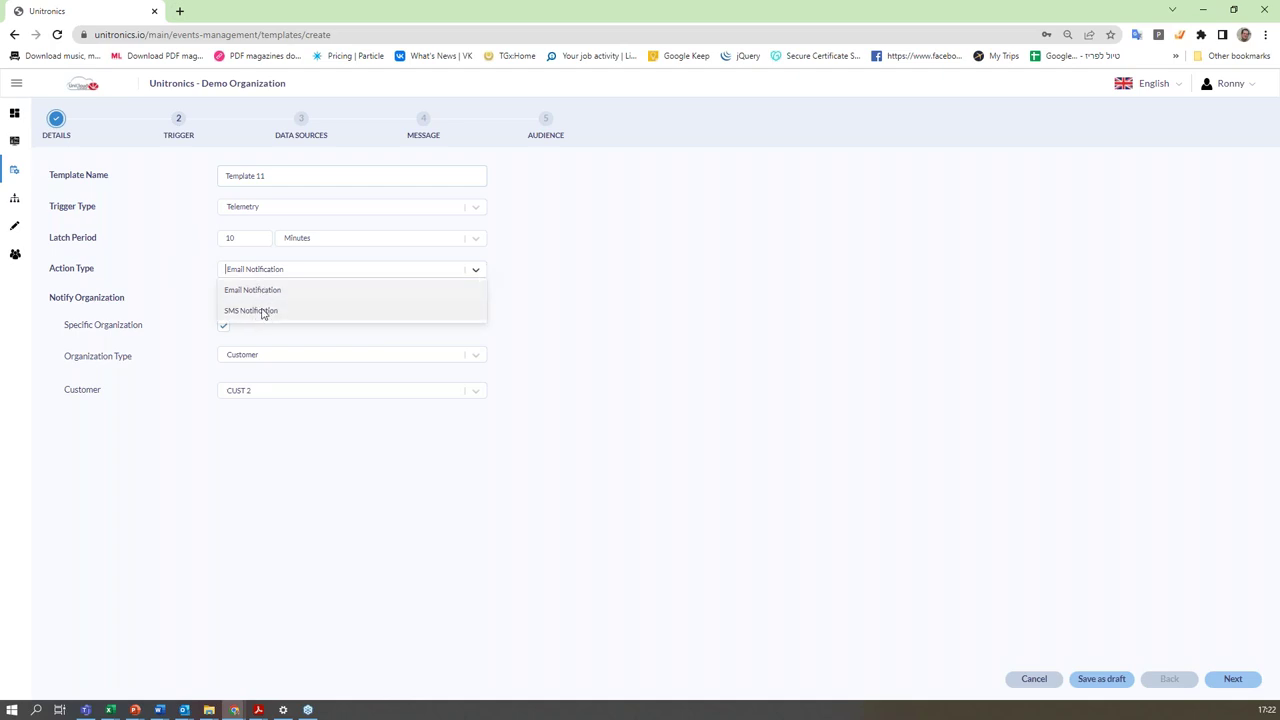
{"action": "left_click", "coordinate": [179, 231]}
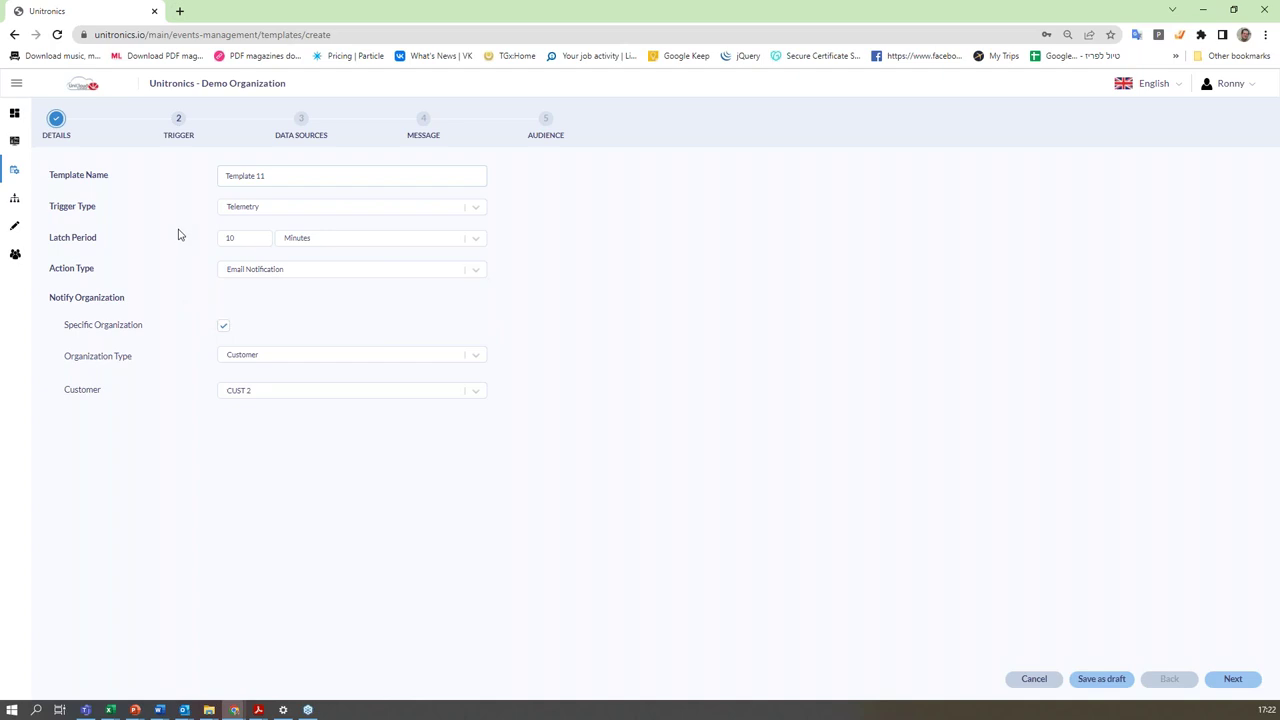
Set the asset type to Unitronics Pumping System in Template 11's Trigger stage.
{"action": "left_click", "coordinate": [180, 128]}
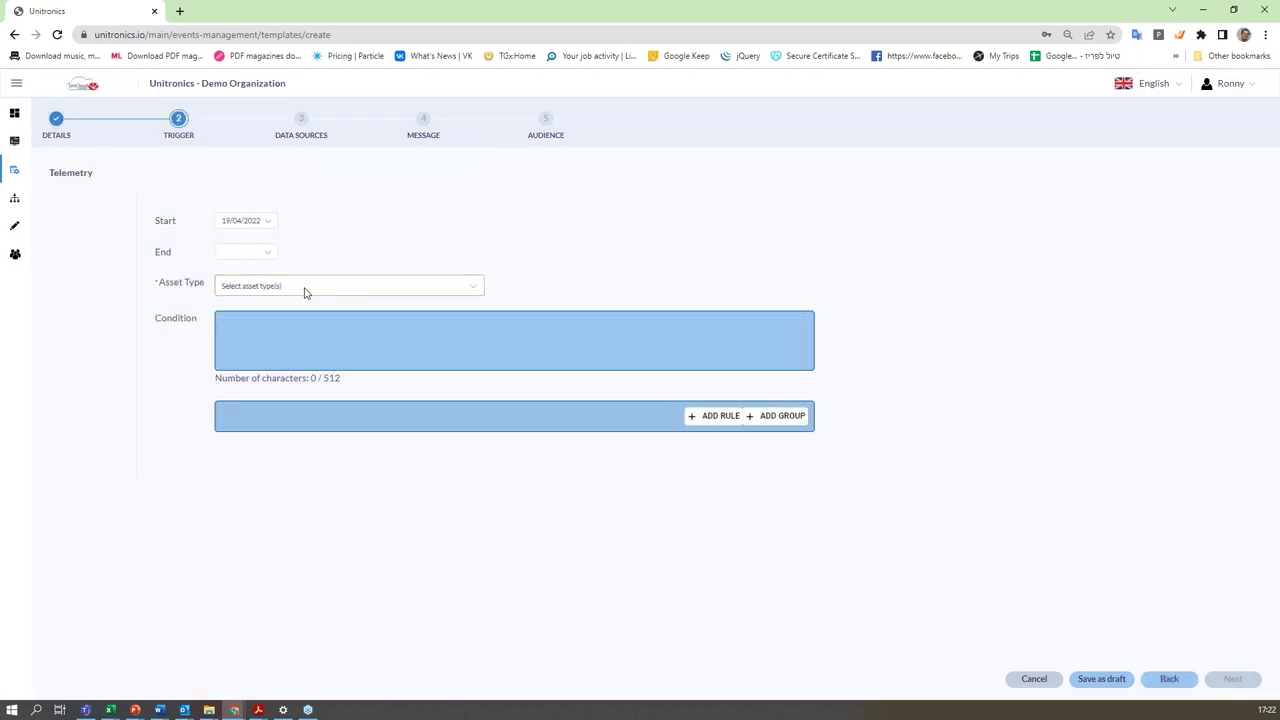
{"action": "left_click", "coordinate": [306, 292]}
{"action": "scroll", "coordinate": [275, 430], "scroll_direction": "down", "scroll_amount": 5}
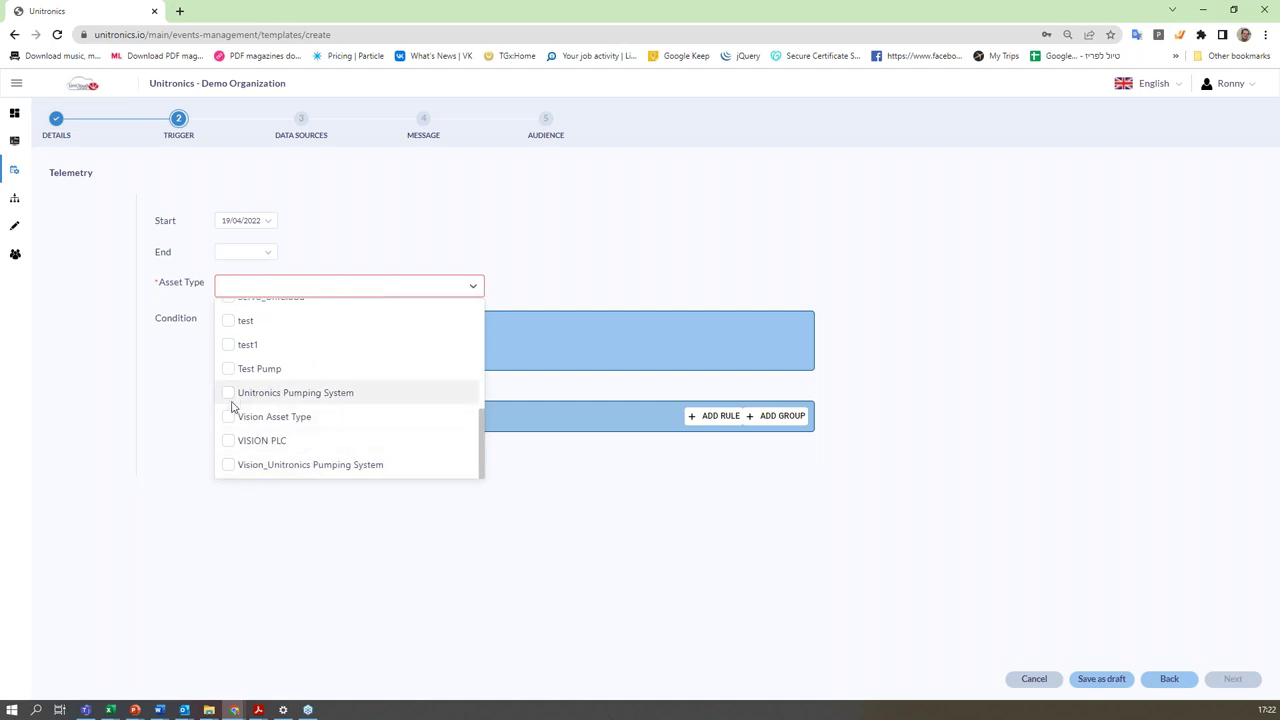
{"action": "left_click", "coordinate": [229, 393]}
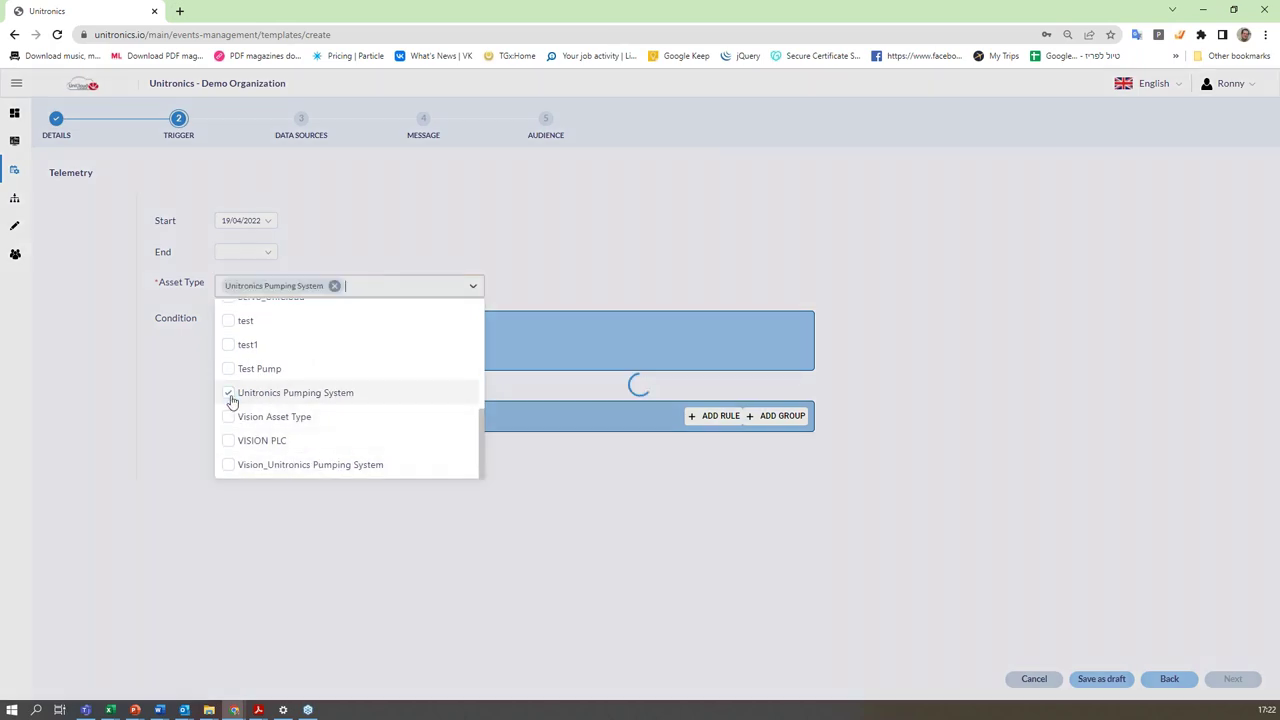
{"action": "left_click", "coordinate": [153, 386]}
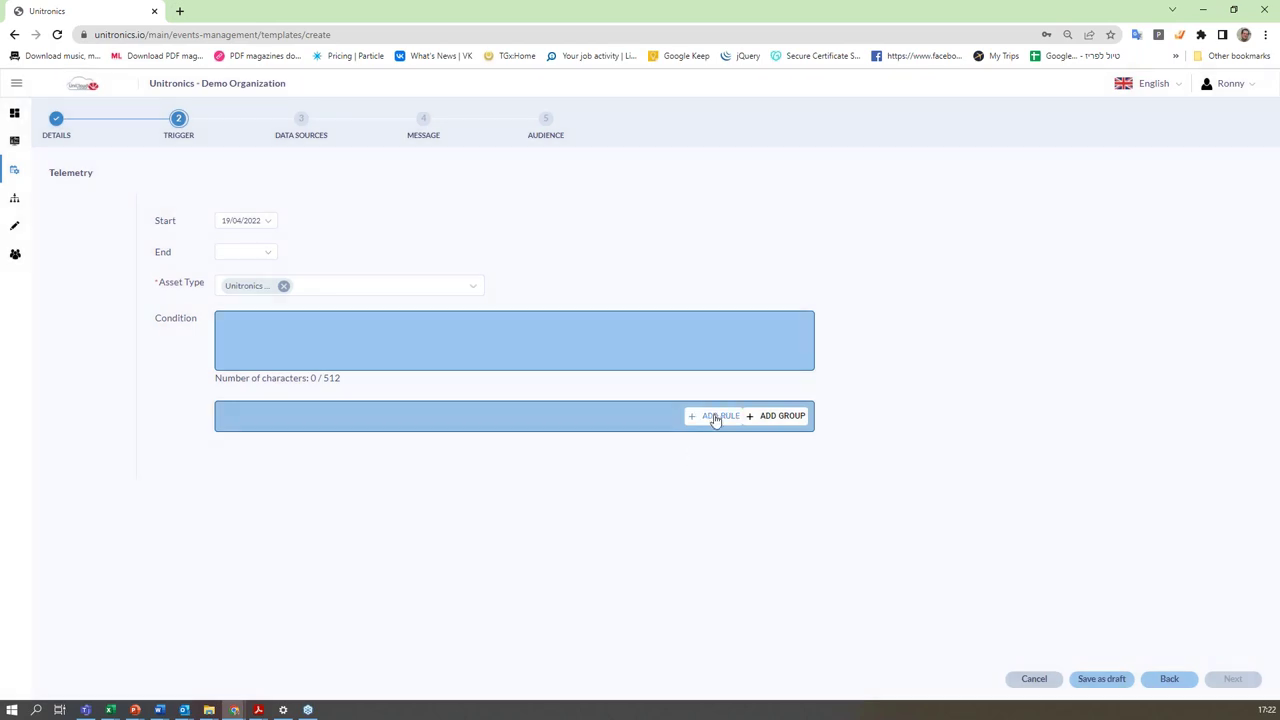
Add a condition rule that triggers when Pump1.Temperature is greater than 70.
{"action": "left_click", "coordinate": [714, 416]}
{"action": "left_click", "coordinate": [296, 445]}
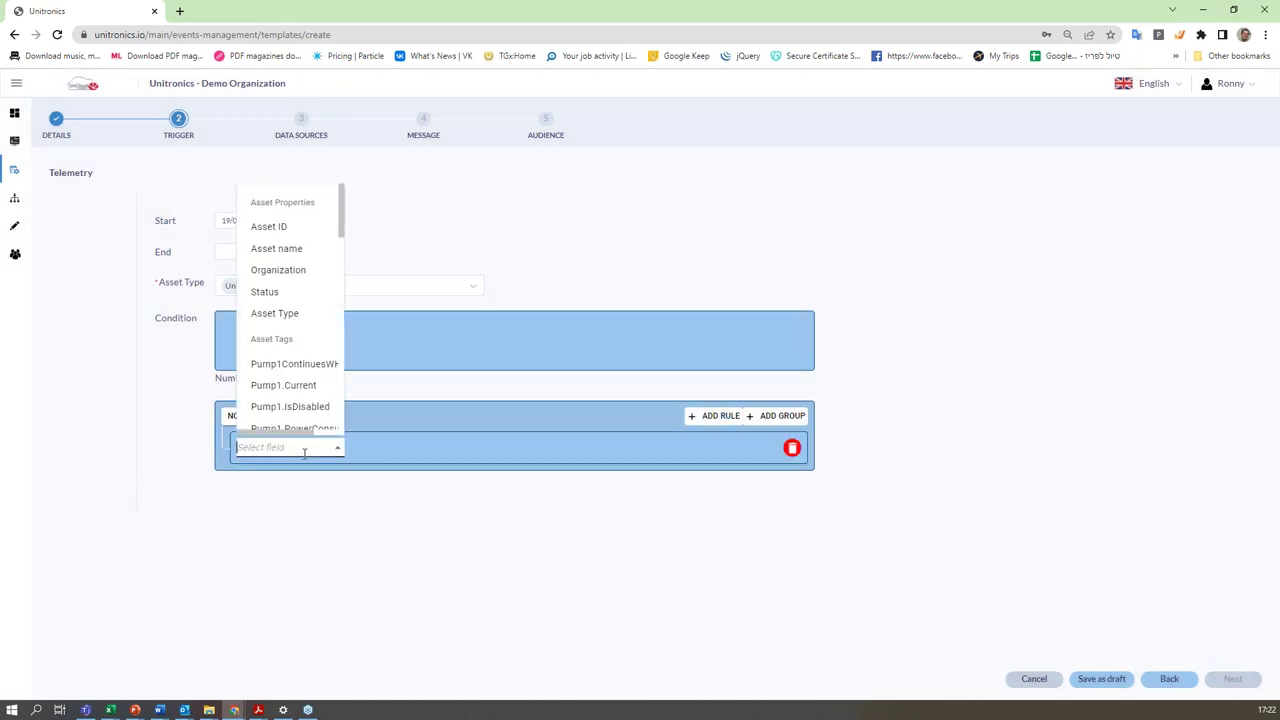
{"action": "scroll", "coordinate": [298, 402], "scroll_direction": "down", "scroll_amount": 5}
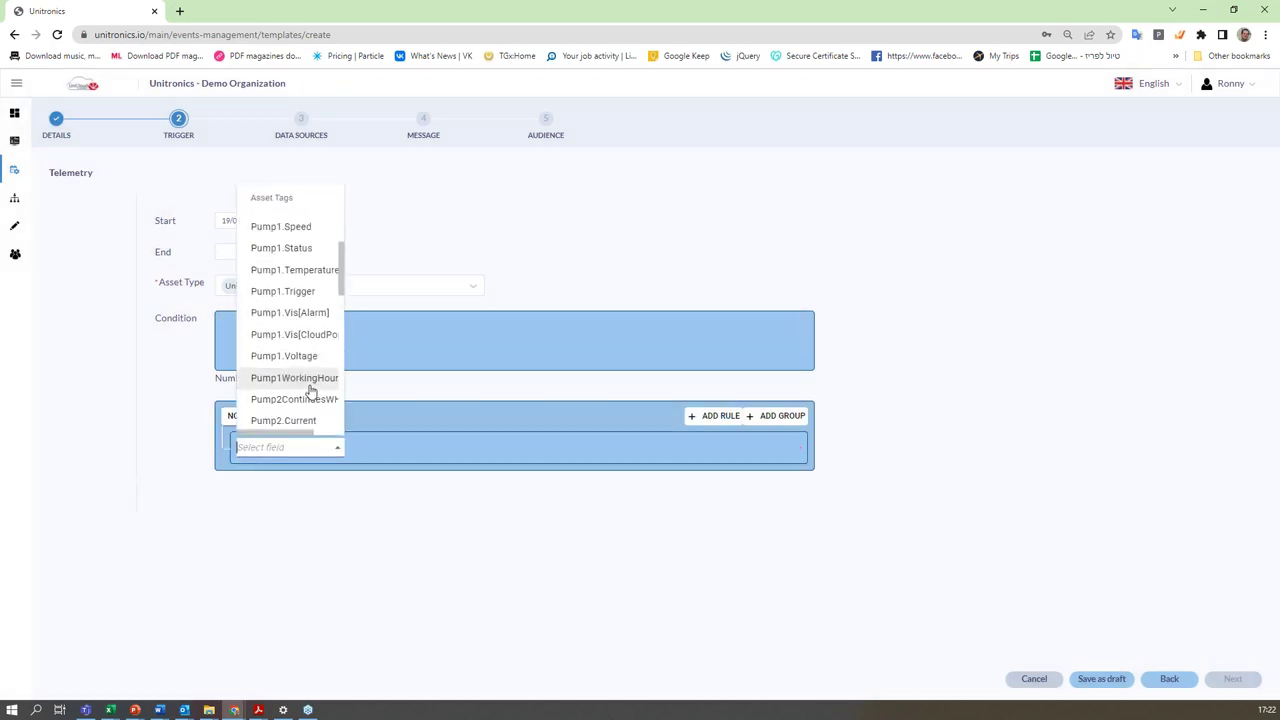
{"action": "left_click", "coordinate": [318, 271]}
{"action": "left_click", "coordinate": [375, 452]}
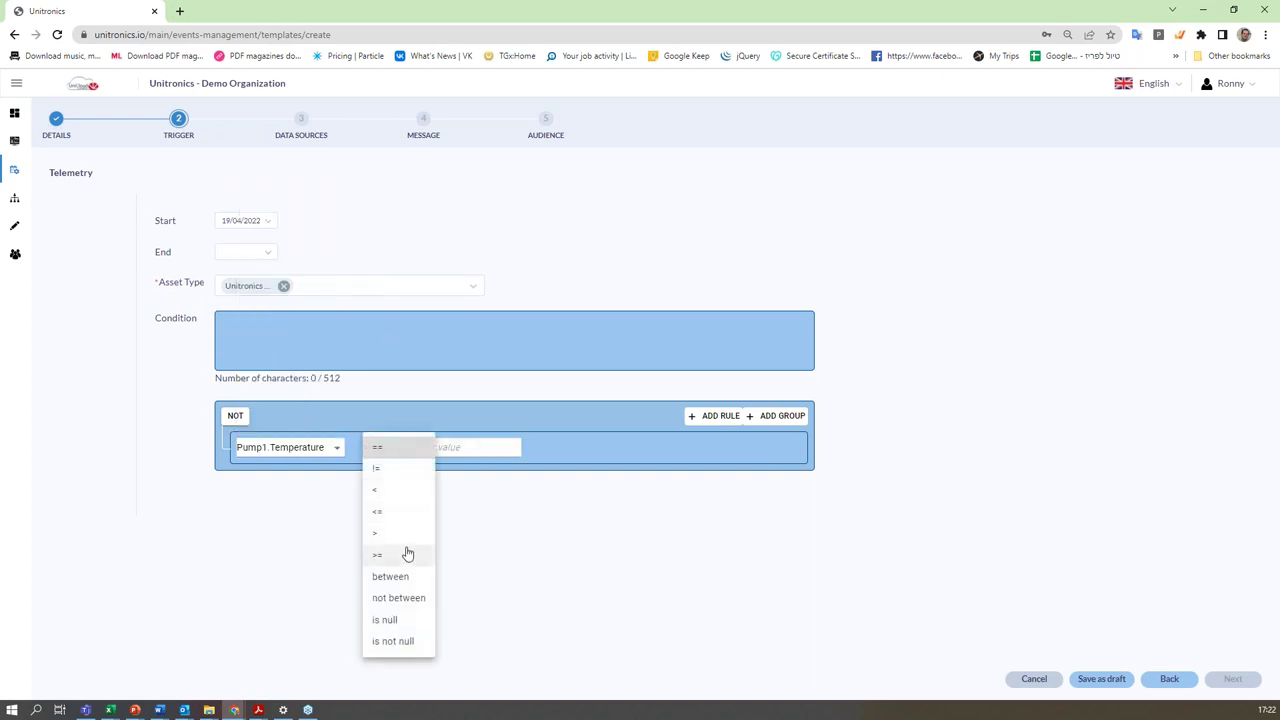
{"action": "left_click", "coordinate": [390, 535]}
{"action": "left_click", "coordinate": [476, 447]}
{"action": "type", "text": "70"}
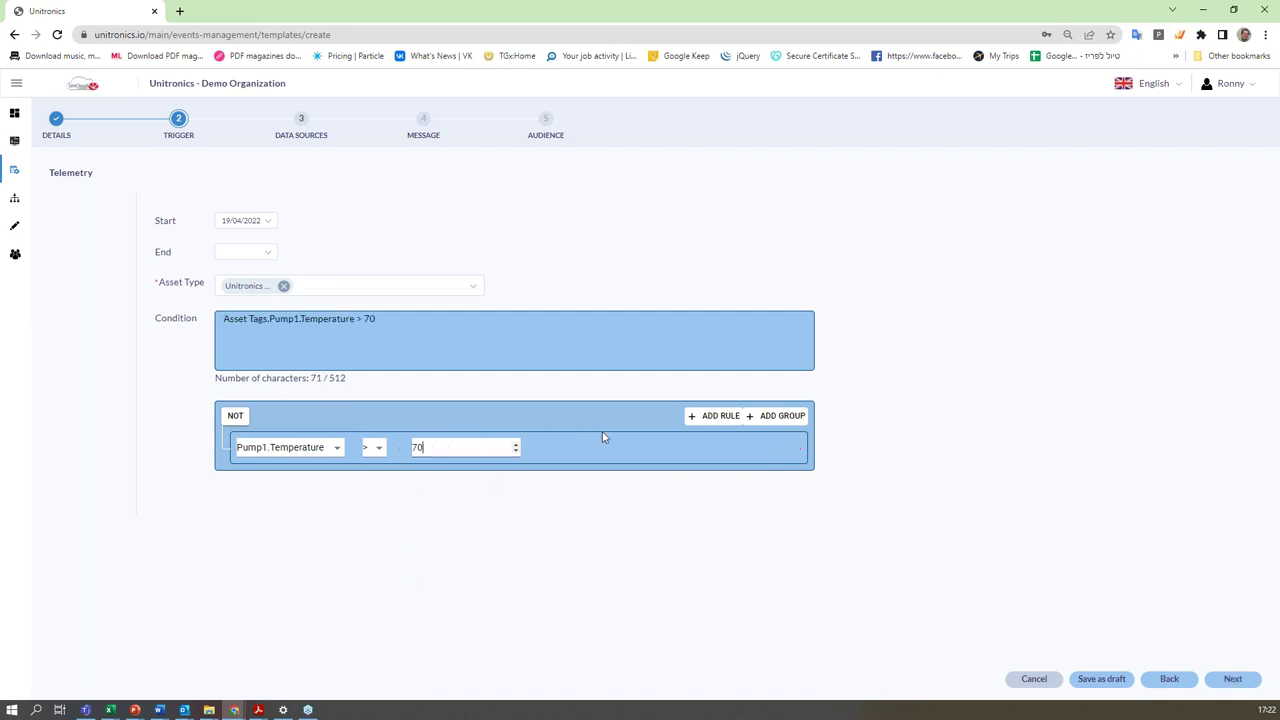
Add a second rule joined with OR, using the Pump2.Temperature tag and the greater-than operator.
{"action": "left_click", "coordinate": [718, 416]}
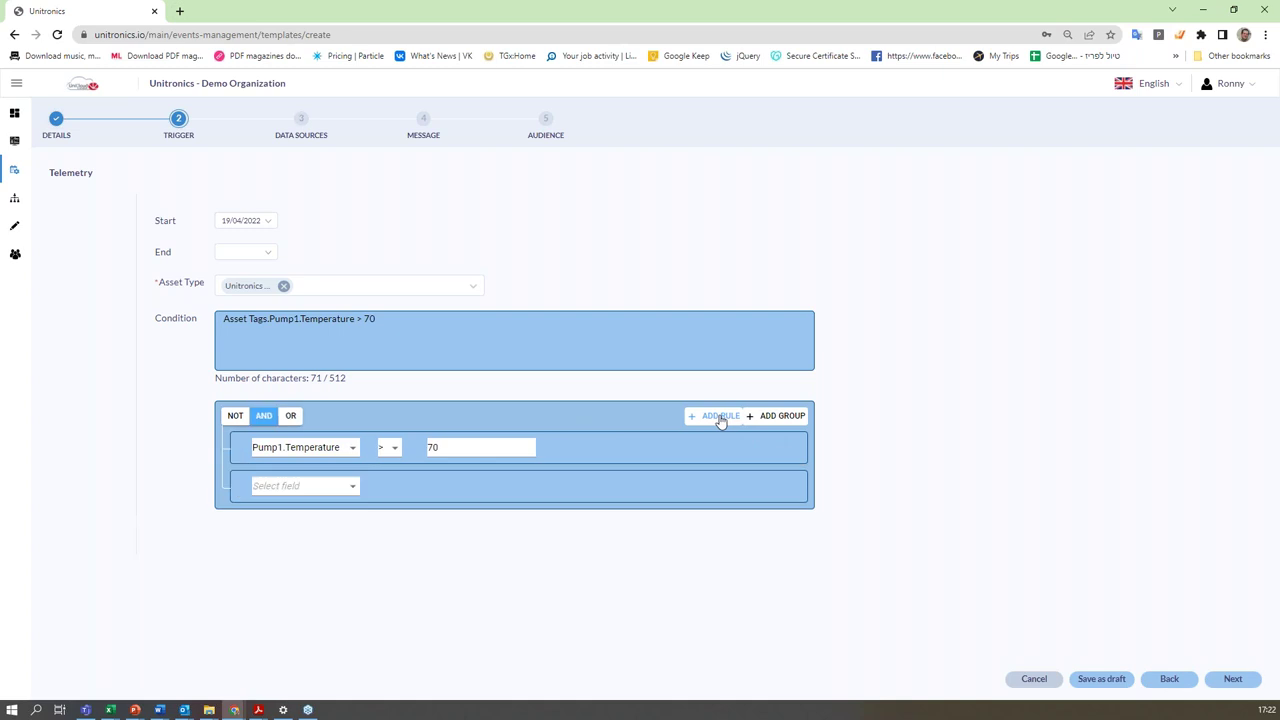
{"action": "left_click", "coordinate": [291, 415]}
{"action": "left_click", "coordinate": [338, 485]}
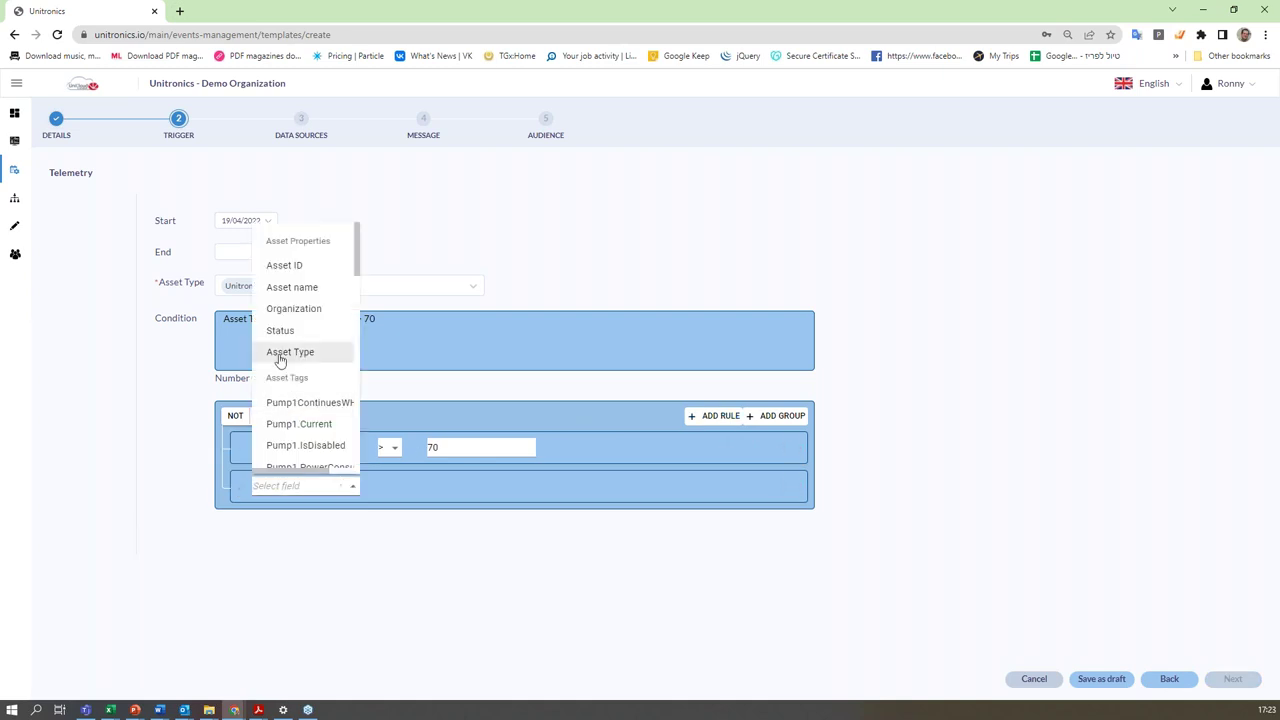
{"action": "scroll", "coordinate": [340, 415], "scroll_direction": "down", "scroll_amount": 3}
{"action": "scroll", "coordinate": [345, 440], "scroll_direction": "down", "scroll_amount": 2}
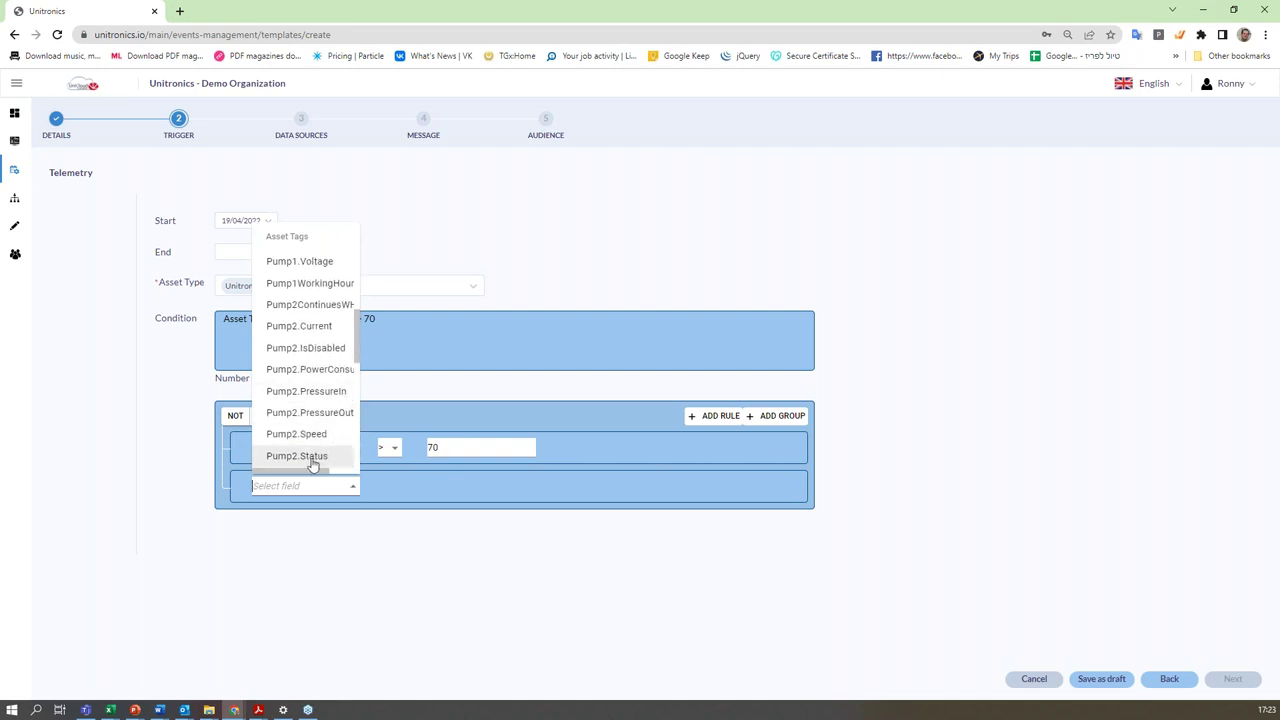
{"action": "scroll", "coordinate": [314, 455], "scroll_direction": "down", "scroll_amount": 1}
{"action": "left_click", "coordinate": [311, 412]}
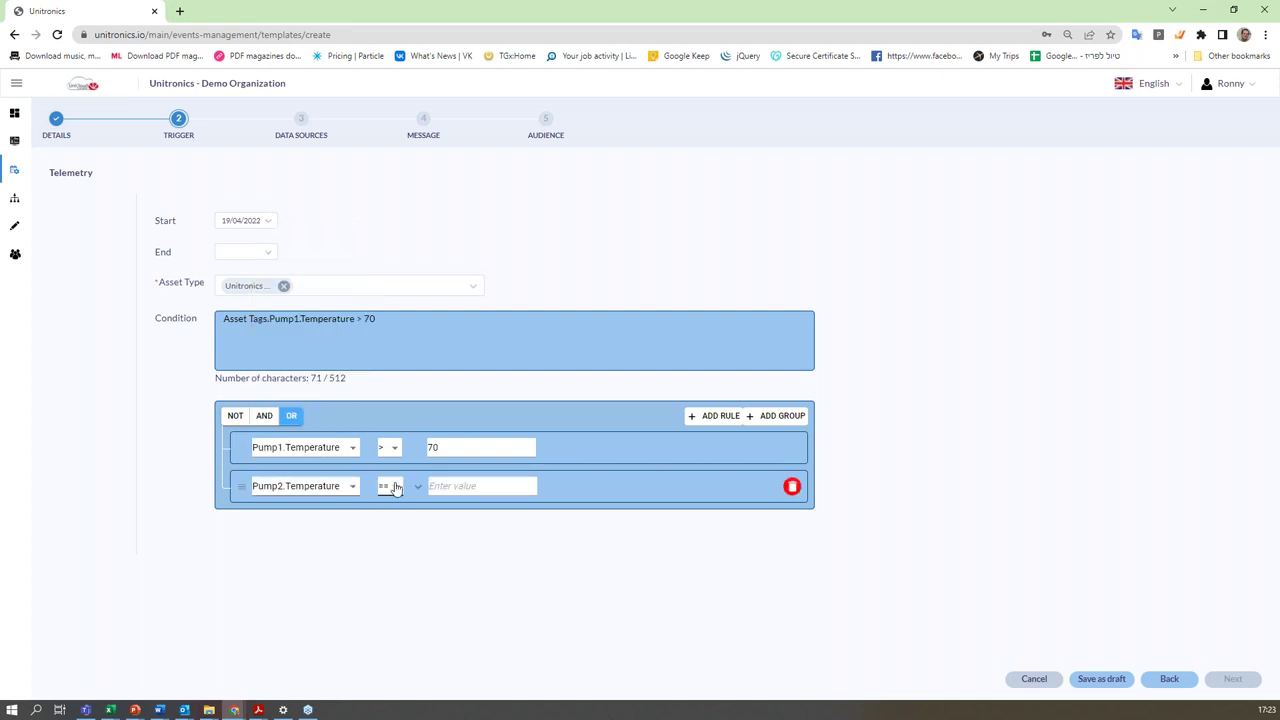
{"action": "left_click", "coordinate": [394, 486]}
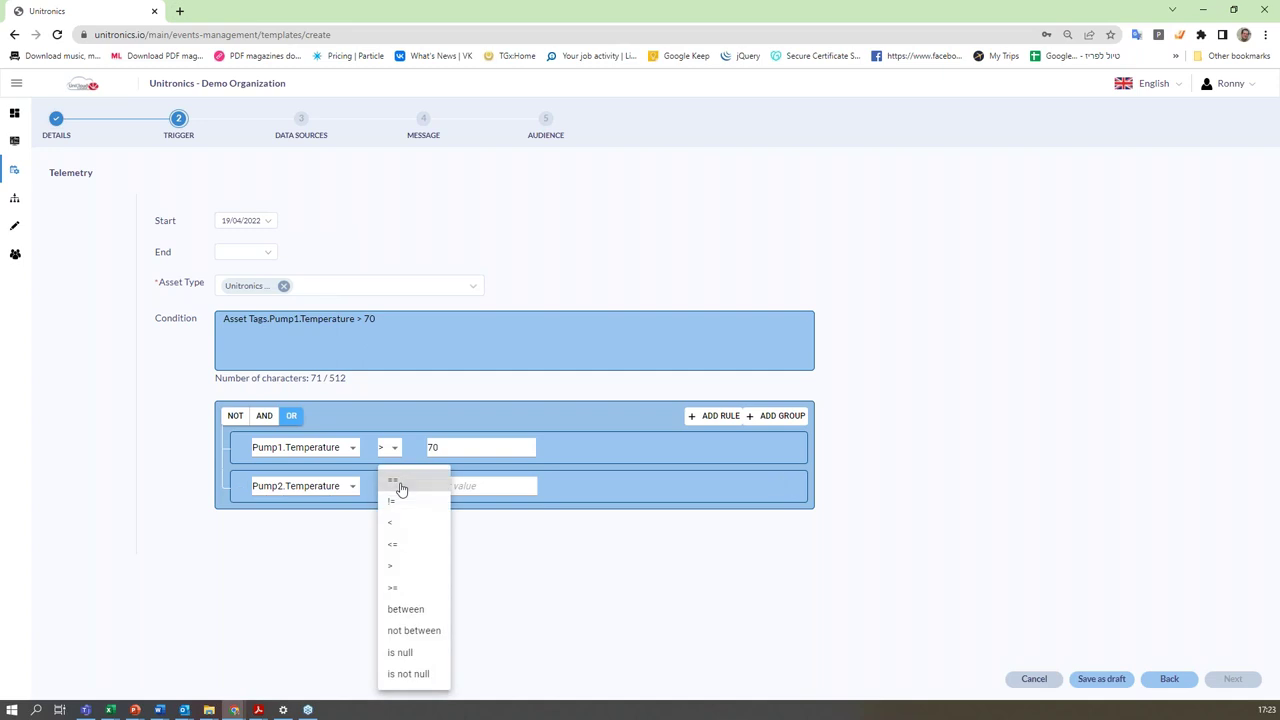
{"action": "left_click", "coordinate": [392, 566]}
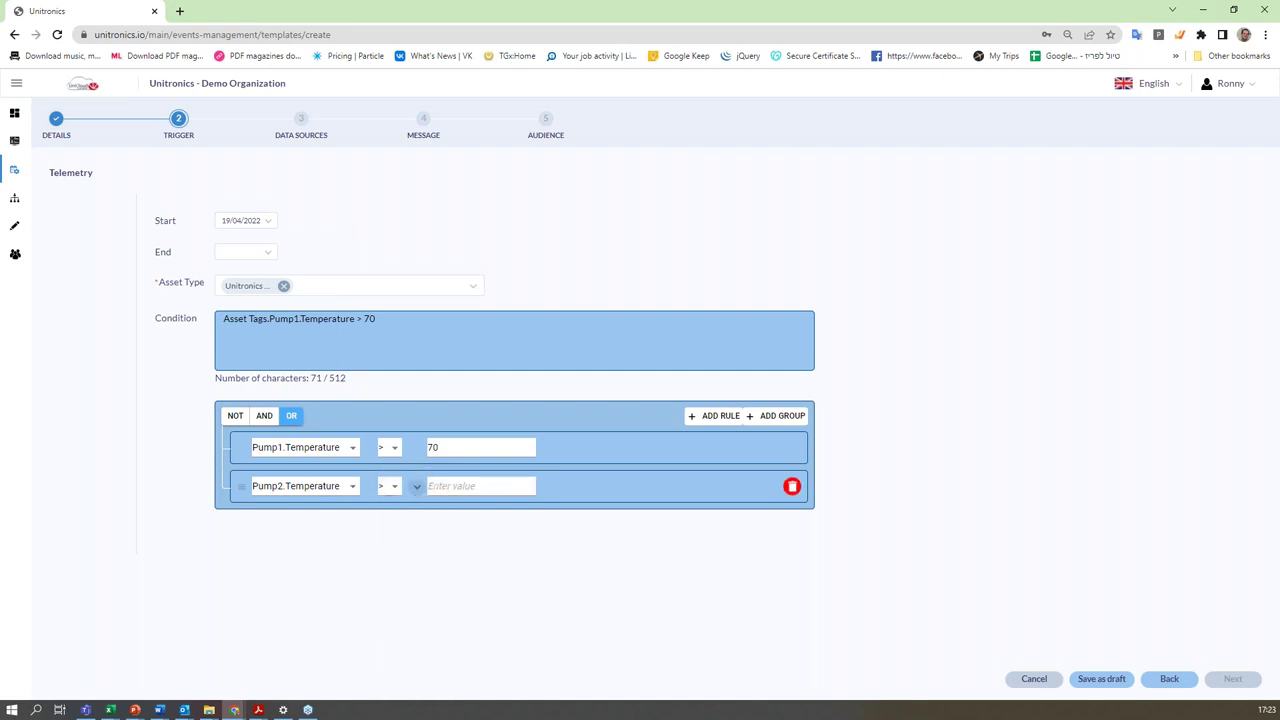
Compare the second rule against a field instead of a value, using the Pump1.Temperature tag.
{"action": "left_click", "coordinate": [417, 487]}
{"action": "left_click", "coordinate": [420, 587]}
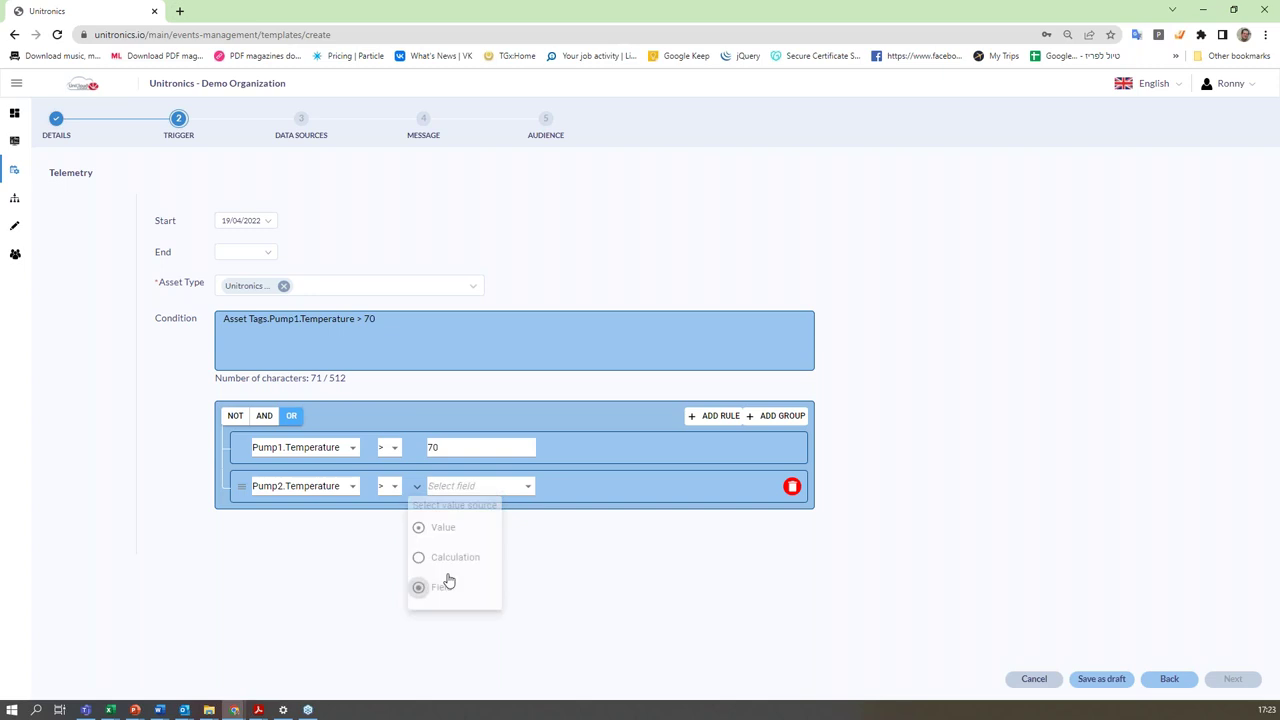
{"action": "left_click", "coordinate": [527, 487]}
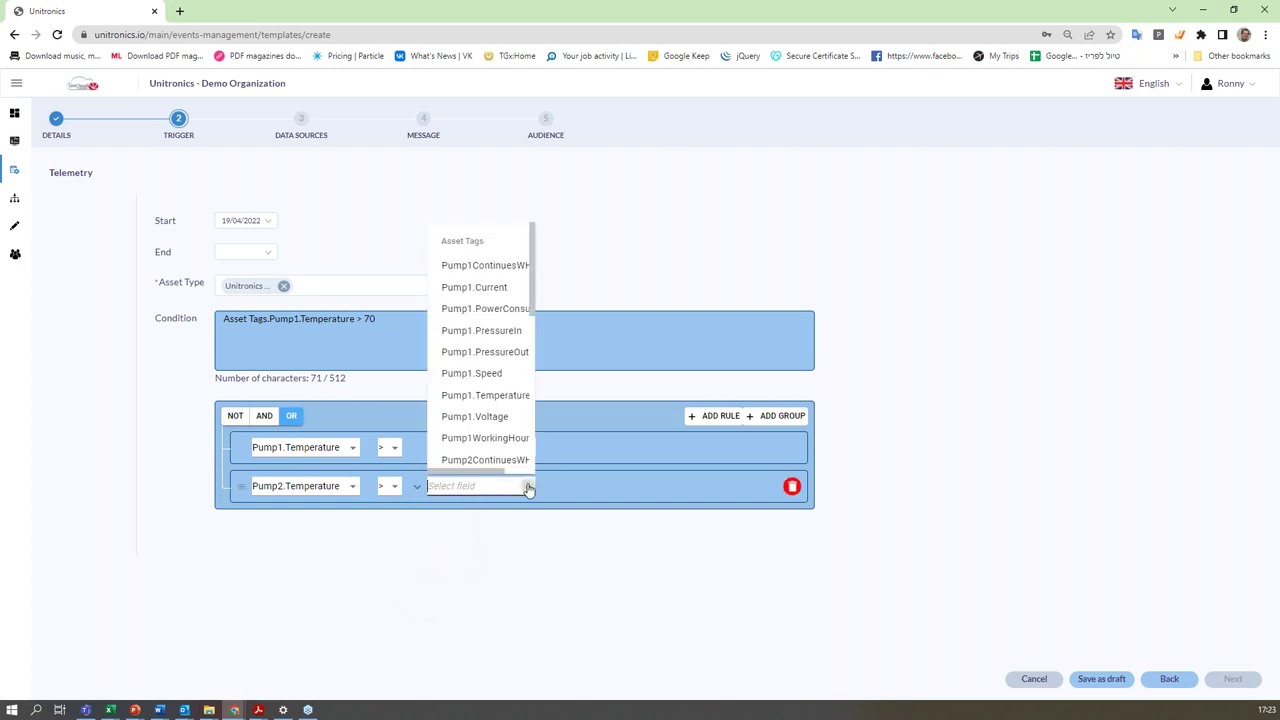
{"action": "left_click", "coordinate": [507, 397]}
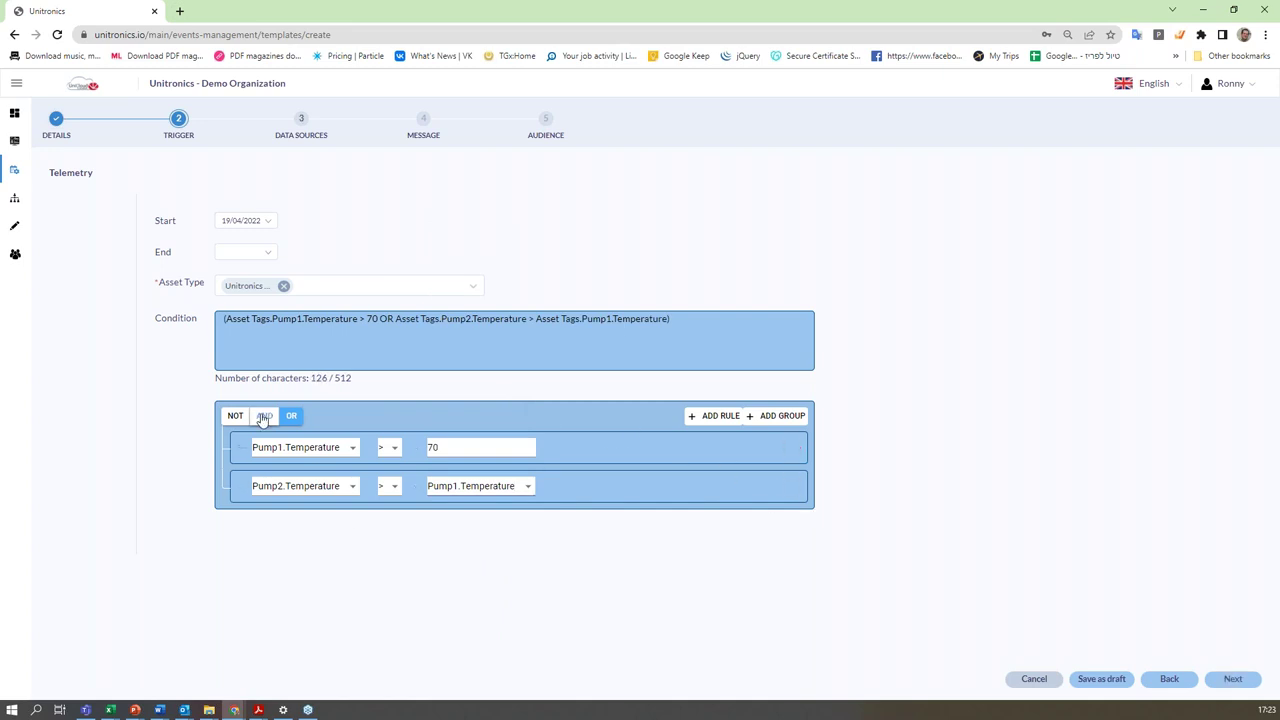
Add a third condition rule using the Pump3.Temperature tag and the greater-than operator.
{"action": "left_click", "coordinate": [720, 417]}
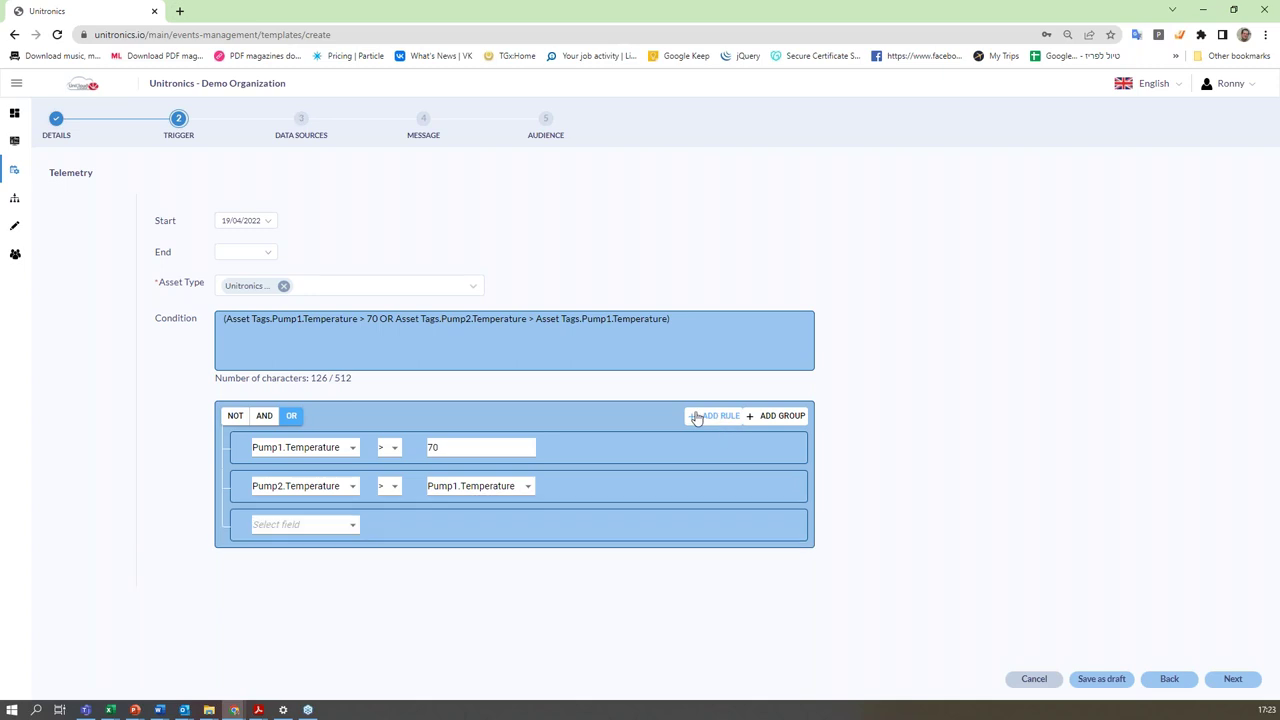
{"action": "left_click", "coordinate": [348, 526]}
{"action": "scroll", "coordinate": [300, 497], "scroll_direction": "down", "scroll_amount": 10}
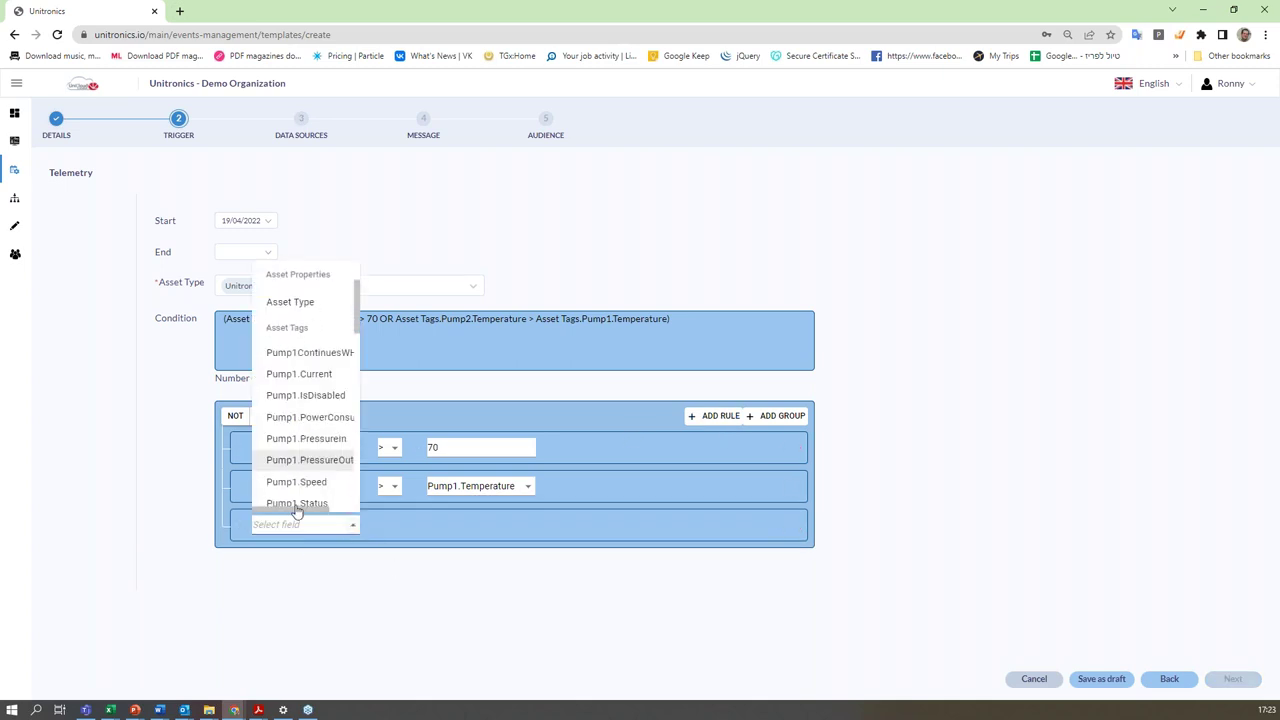
{"action": "scroll", "coordinate": [320, 461], "scroll_direction": "down", "scroll_amount": 2}
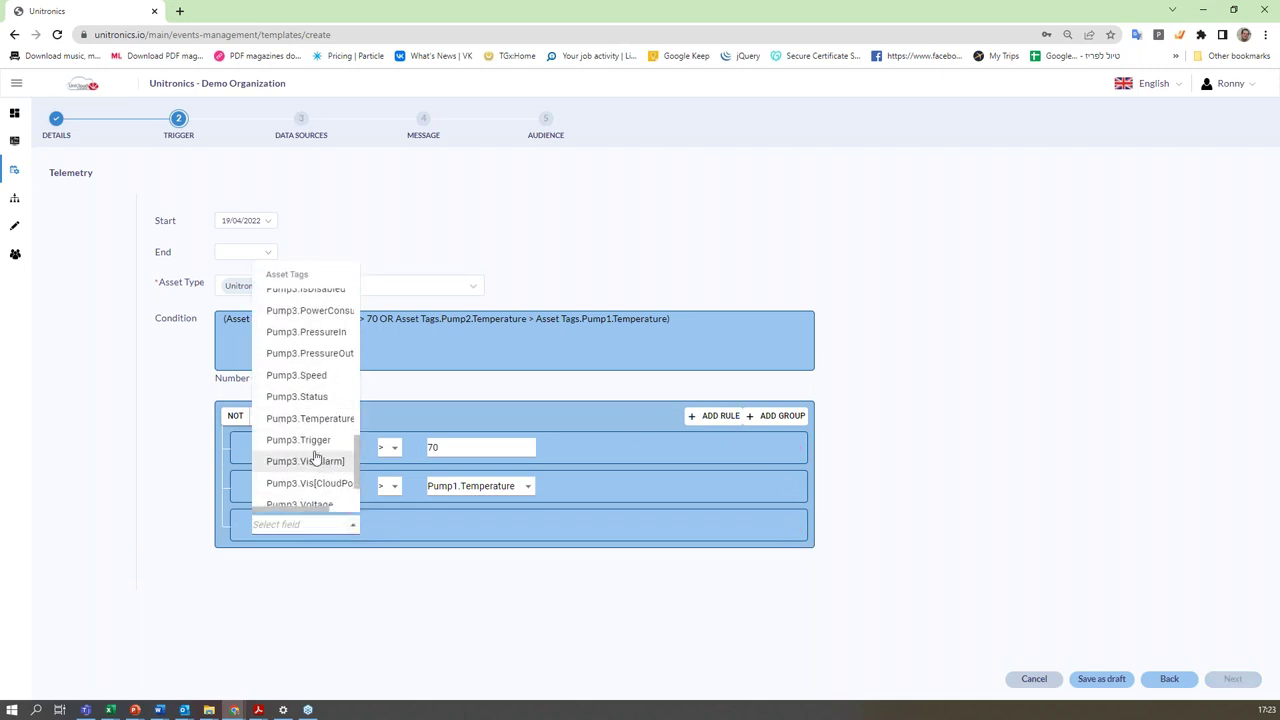
{"action": "left_click", "coordinate": [311, 420]}
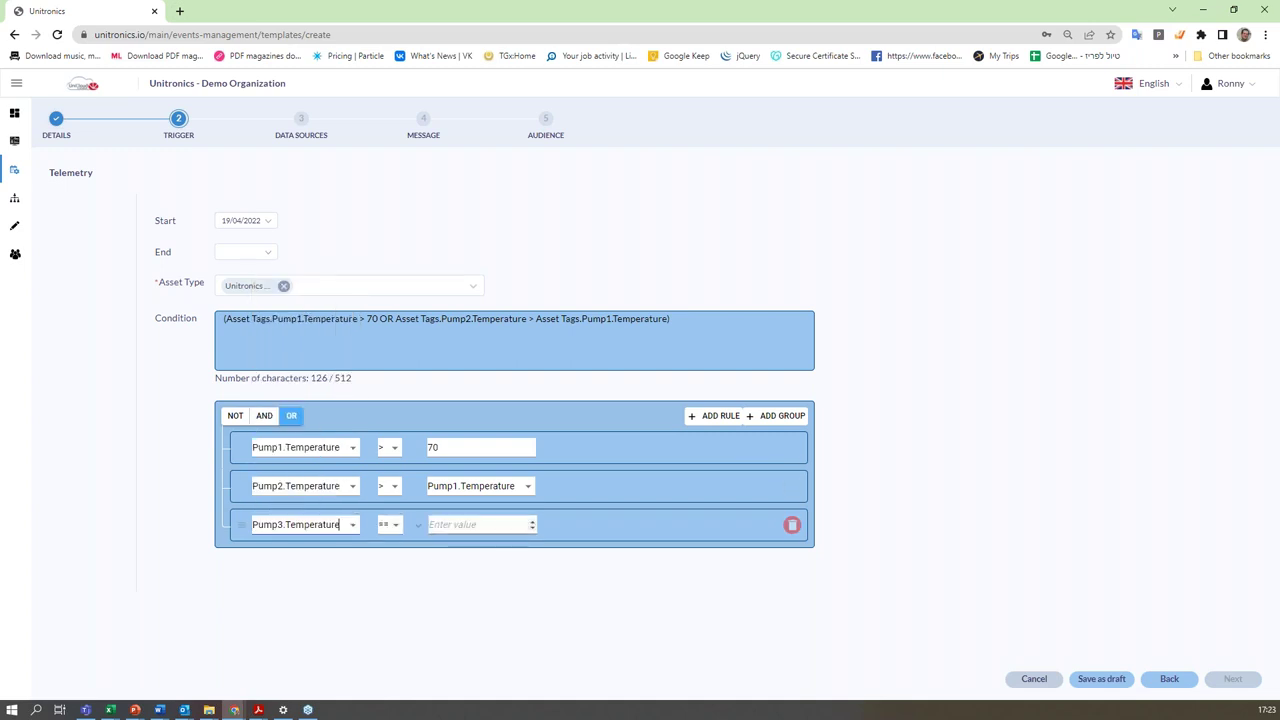
{"action": "left_click", "coordinate": [390, 527]}
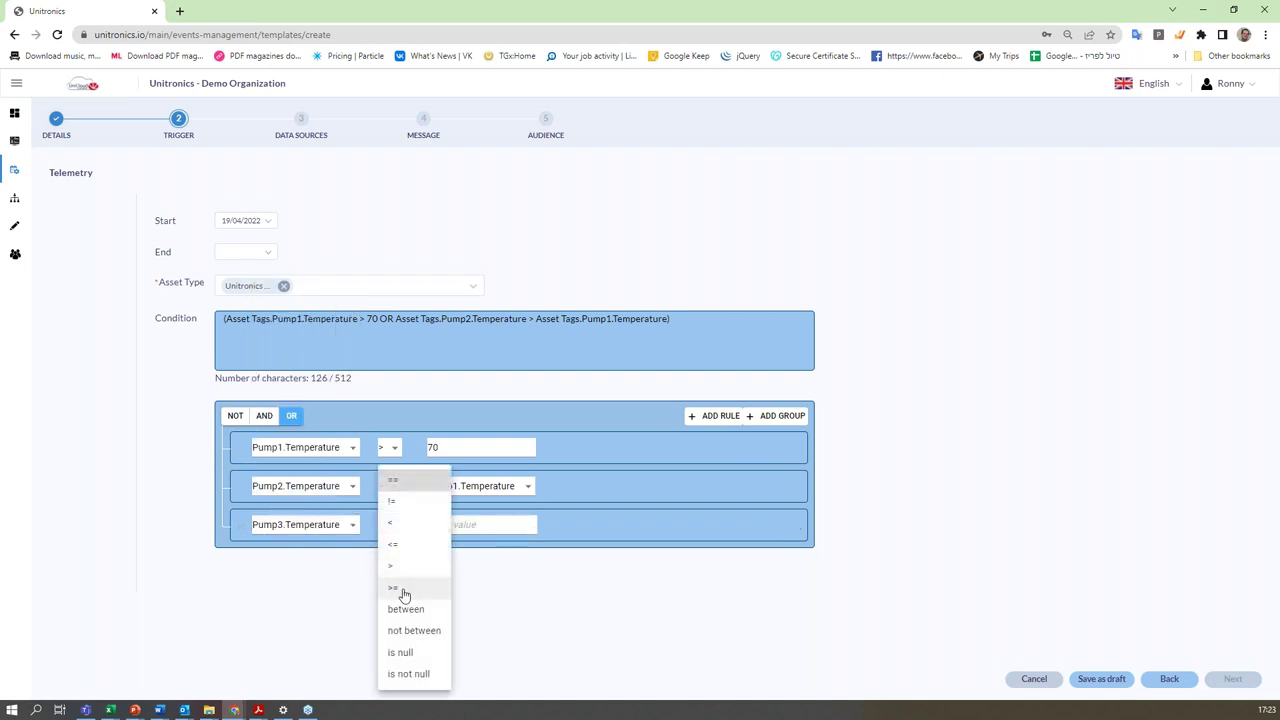
{"action": "left_click", "coordinate": [395, 565]}
Switch the third rule's value source to Calculation and start its expression with Pump1.Temperature followed by a plus operator.
{"action": "left_click", "coordinate": [418, 527]}
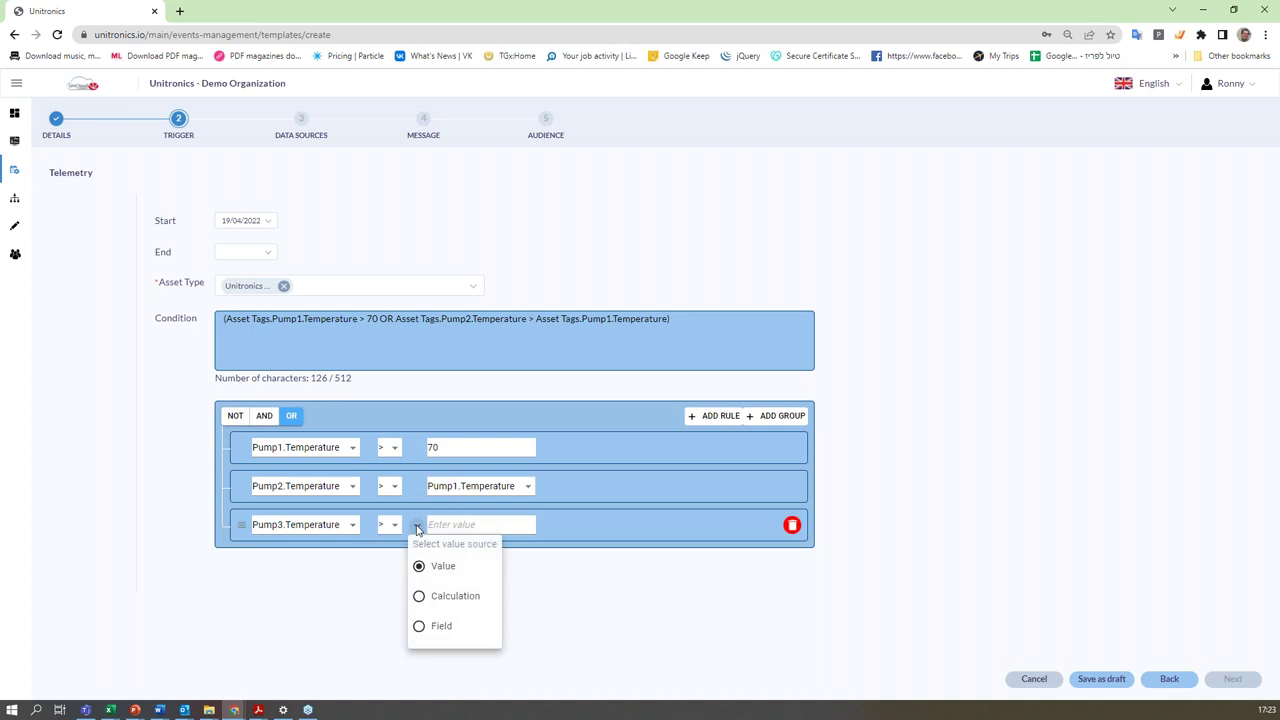
{"action": "left_click", "coordinate": [453, 598]}
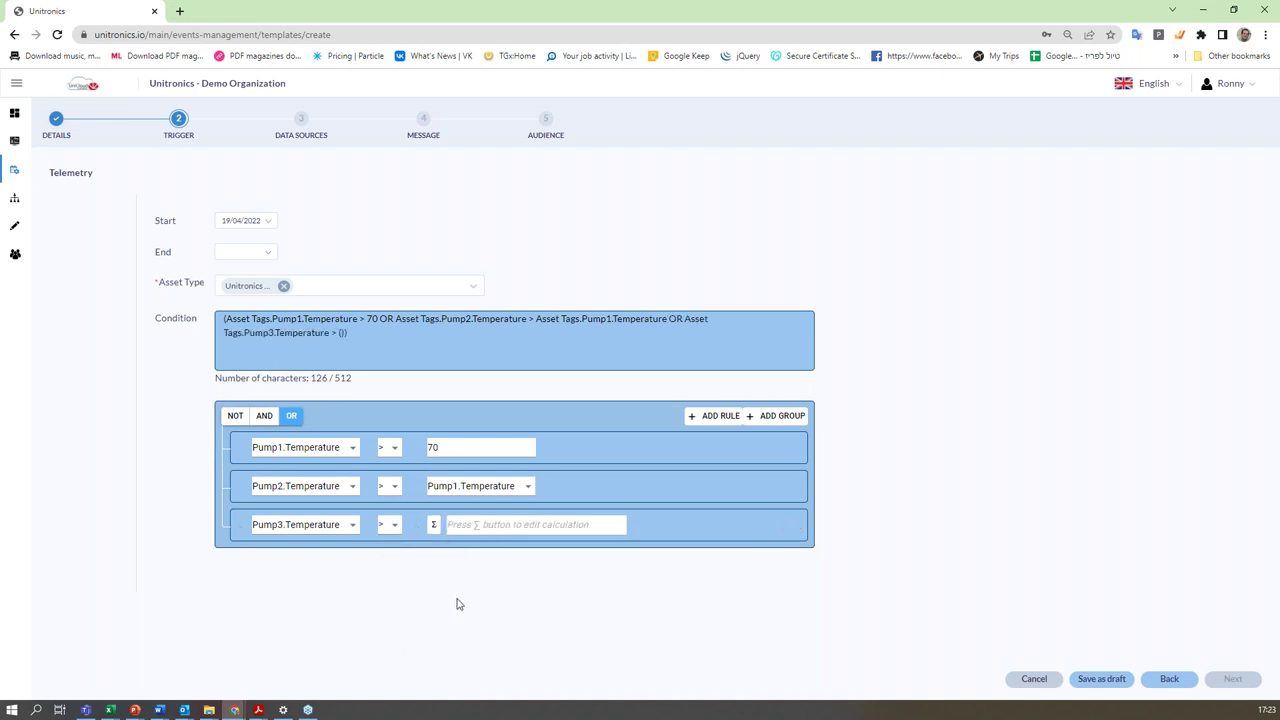
{"action": "left_click", "coordinate": [433, 524]}
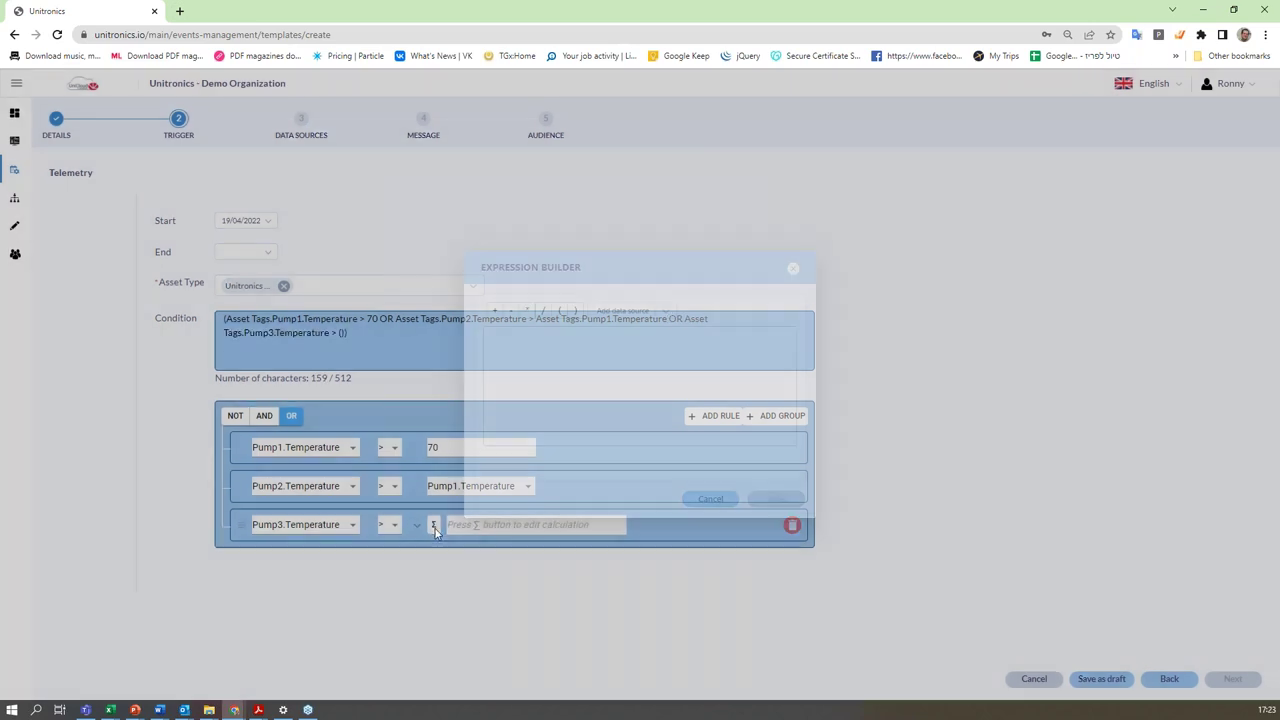
{"action": "left_click", "coordinate": [665, 311]}
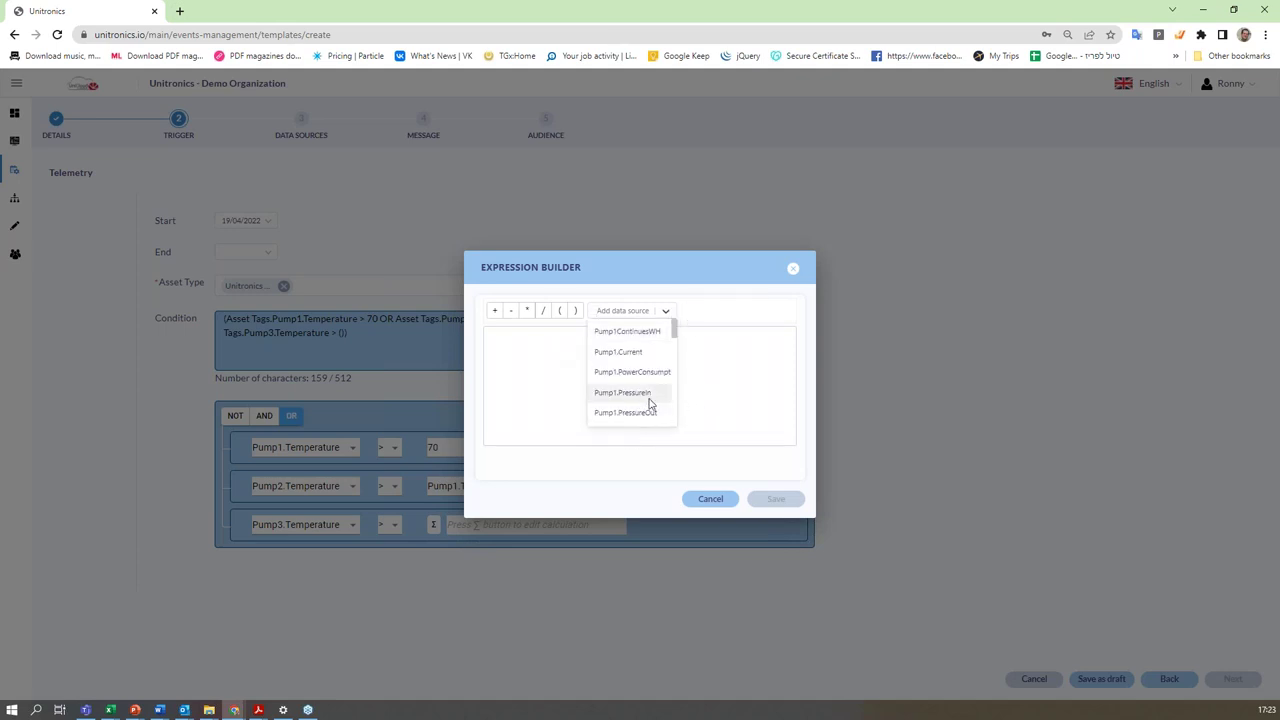
{"action": "scroll", "coordinate": [646, 405], "scroll_direction": "down", "scroll_amount": 3}
{"action": "scroll", "coordinate": [641, 403], "scroll_direction": "up", "scroll_amount": 3}
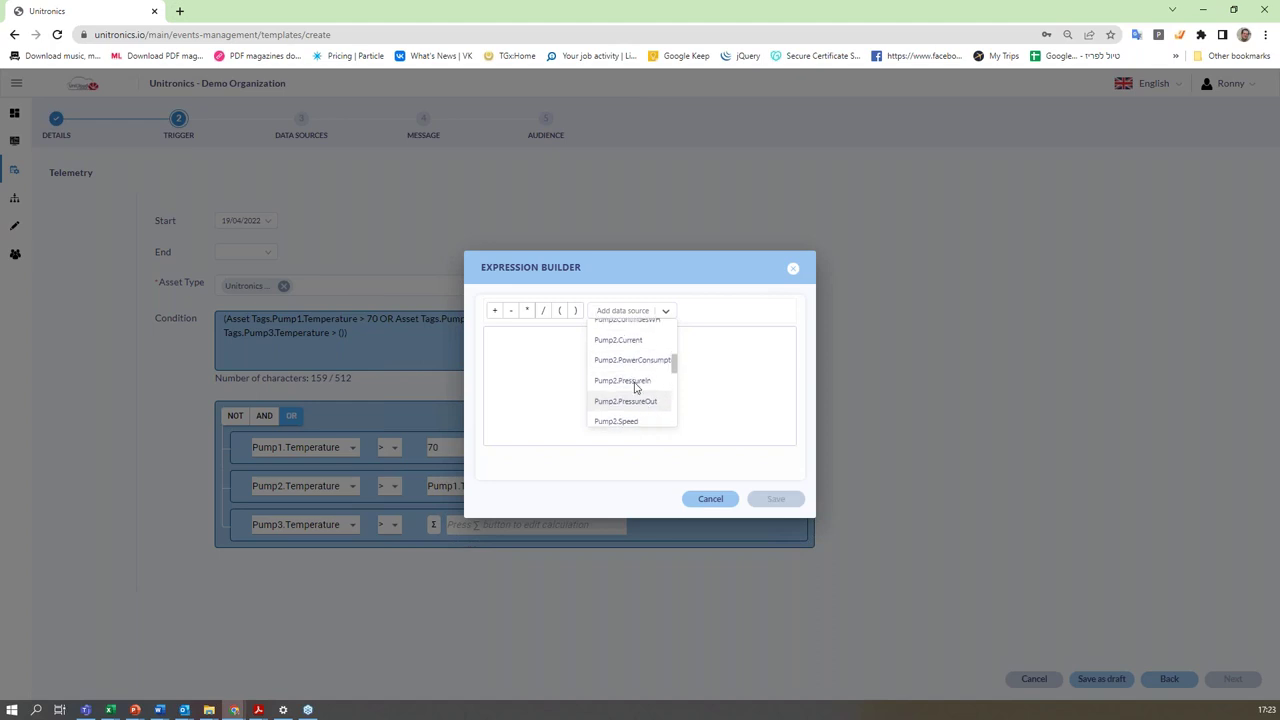
{"action": "scroll", "coordinate": [645, 403], "scroll_direction": "down", "scroll_amount": 3}
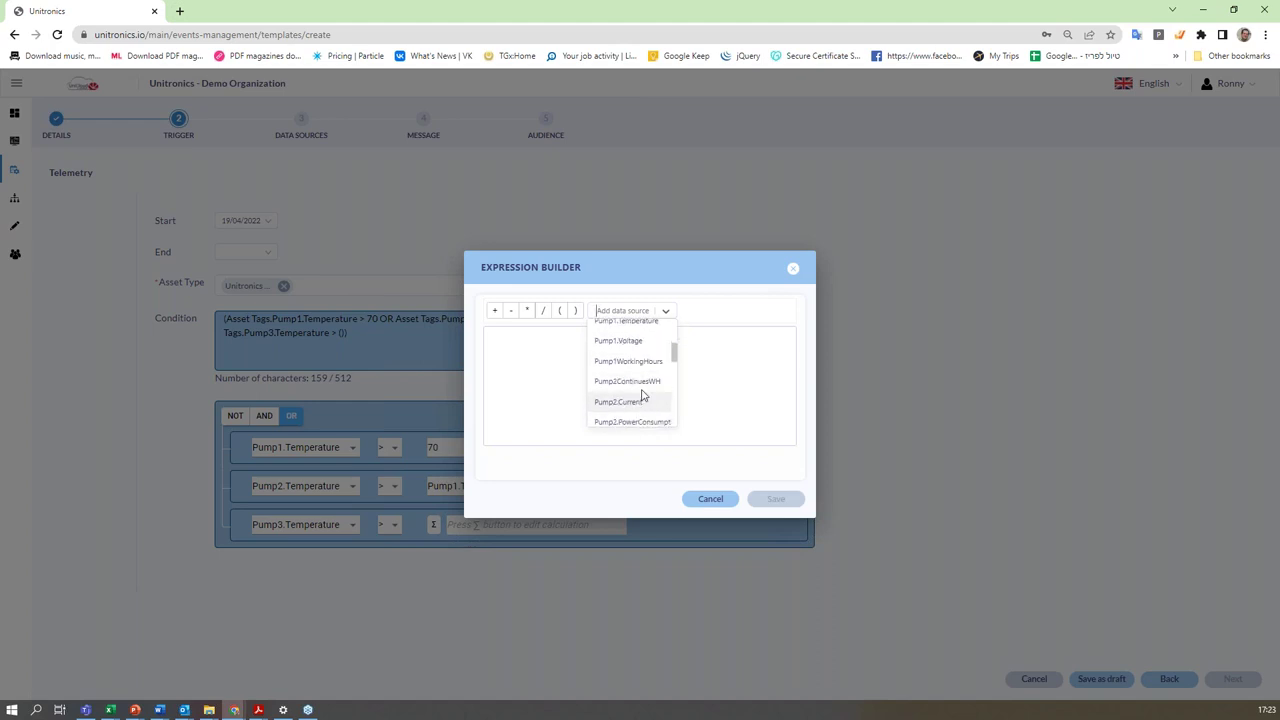
{"action": "scroll", "coordinate": [645, 364], "scroll_direction": "up", "scroll_amount": 3}
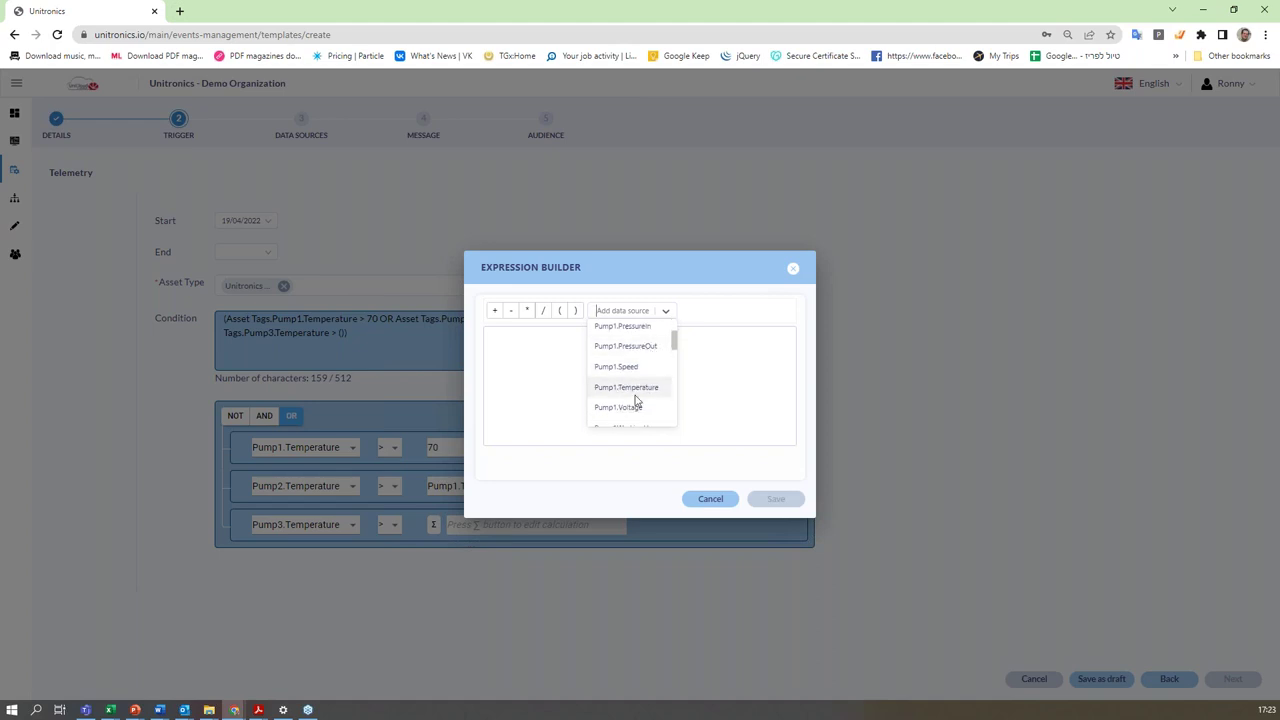
{"action": "left_click", "coordinate": [640, 389]}
{"action": "left_click", "coordinate": [495, 311]}
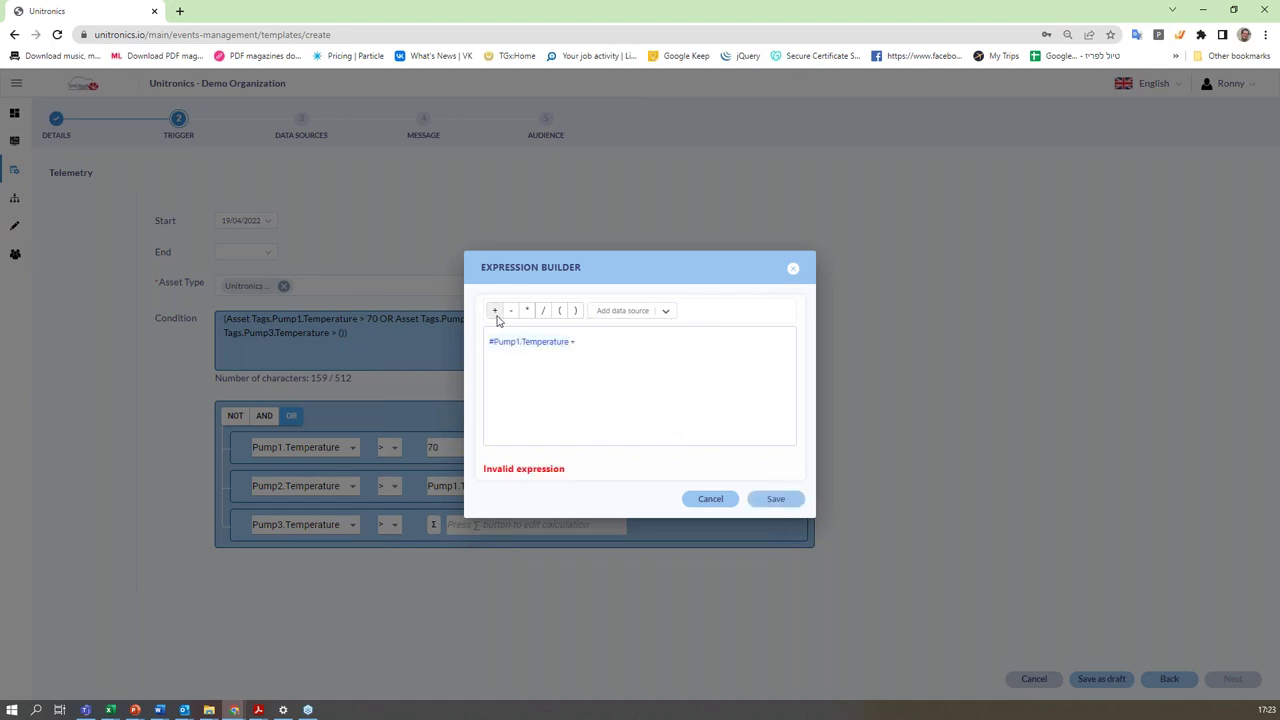
Complete the expression with Pump2.Temperature, save it, and advance the event template to the Data Sources stage.
{"action": "left_click", "coordinate": [663, 312]}
{"action": "scroll", "coordinate": [643, 390], "scroll_direction": "down", "scroll_amount": 3}
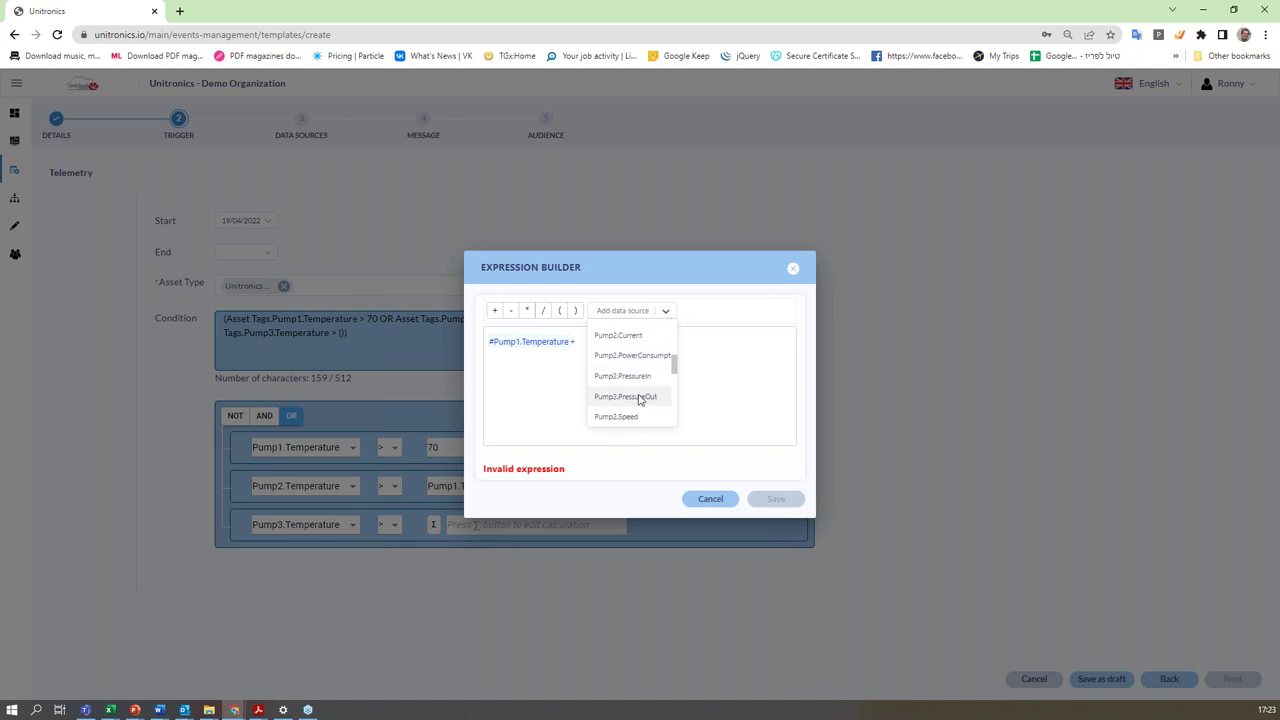
{"action": "scroll", "coordinate": [650, 400], "scroll_direction": "down", "scroll_amount": 3}
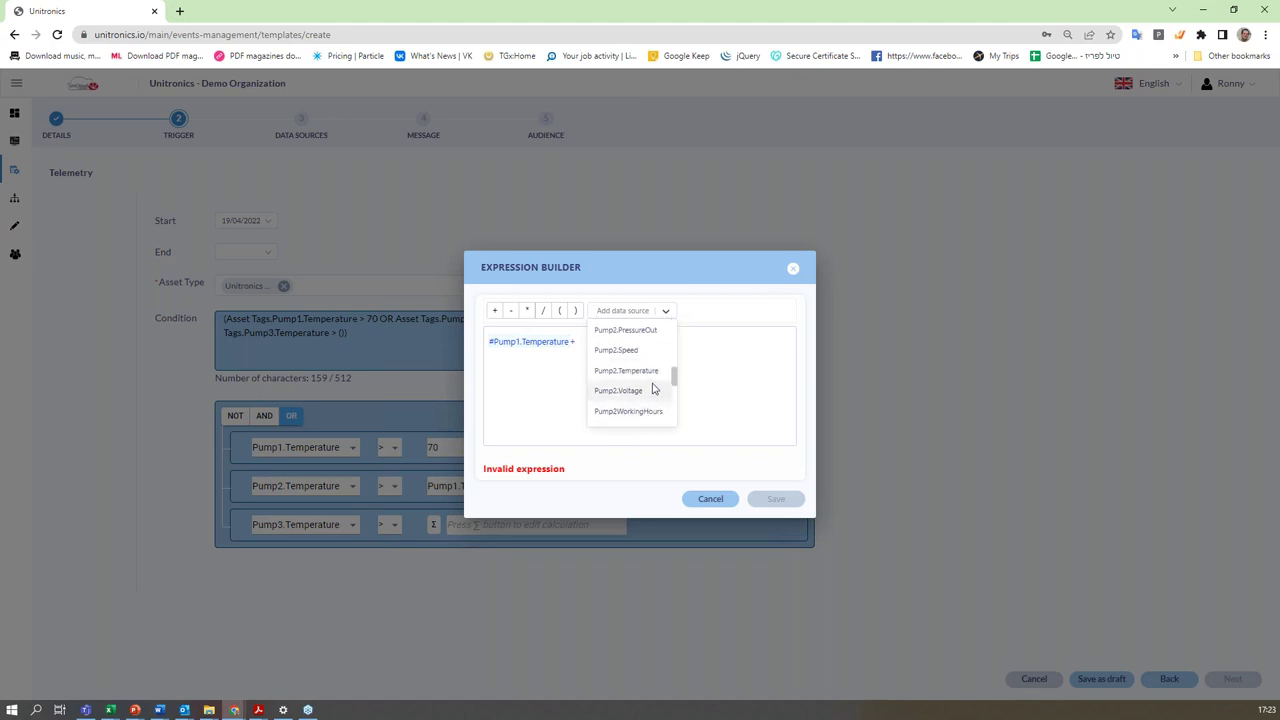
{"action": "left_click", "coordinate": [651, 372]}
{"action": "left_click", "coordinate": [775, 500]}
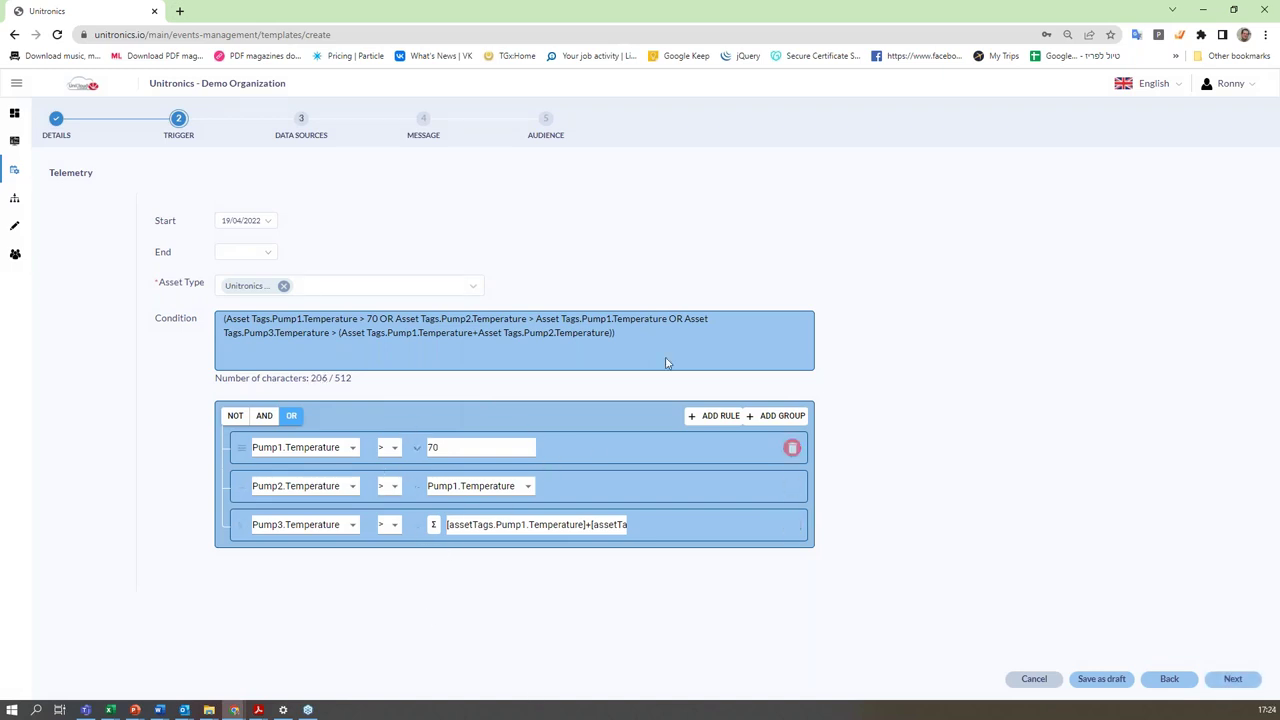
{"action": "left_click", "coordinate": [301, 124]}
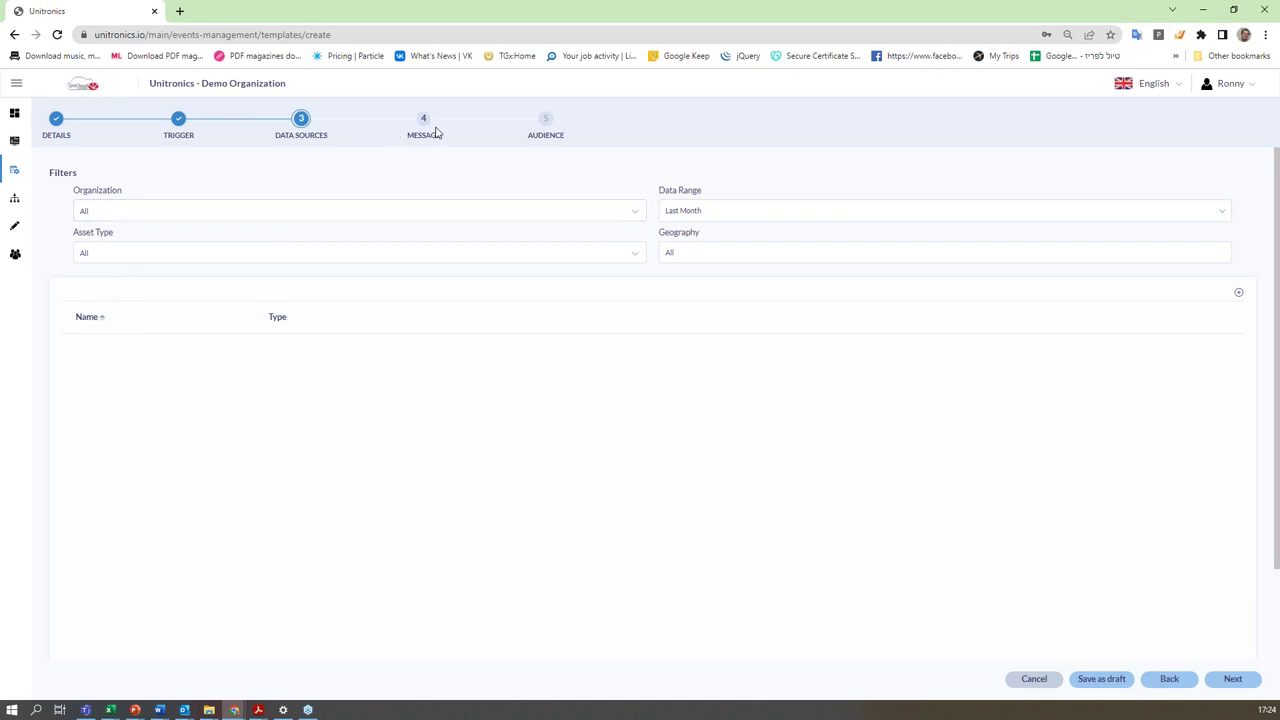
Expand the organization tree to view the Holiday Inn Moscow customer's assets, and open the Device Management asset list.
{"action": "left_click", "coordinate": [16, 203]}
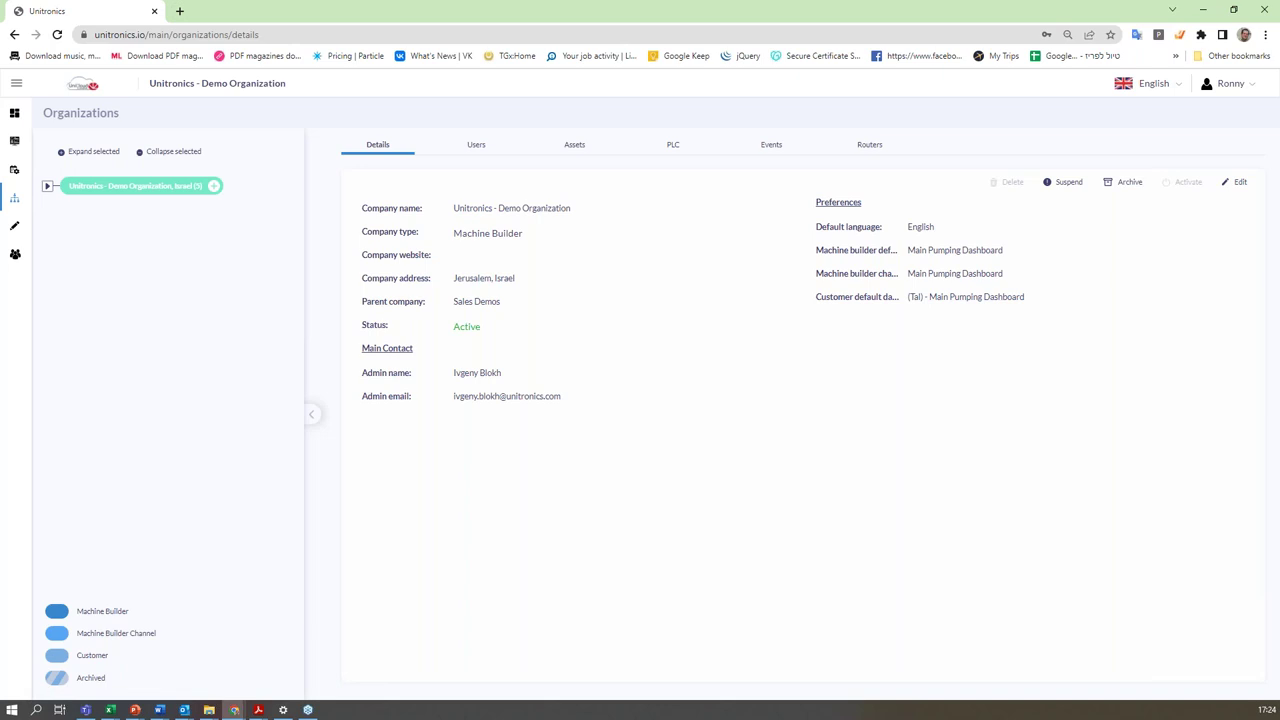
{"action": "left_click", "coordinate": [45, 187]}
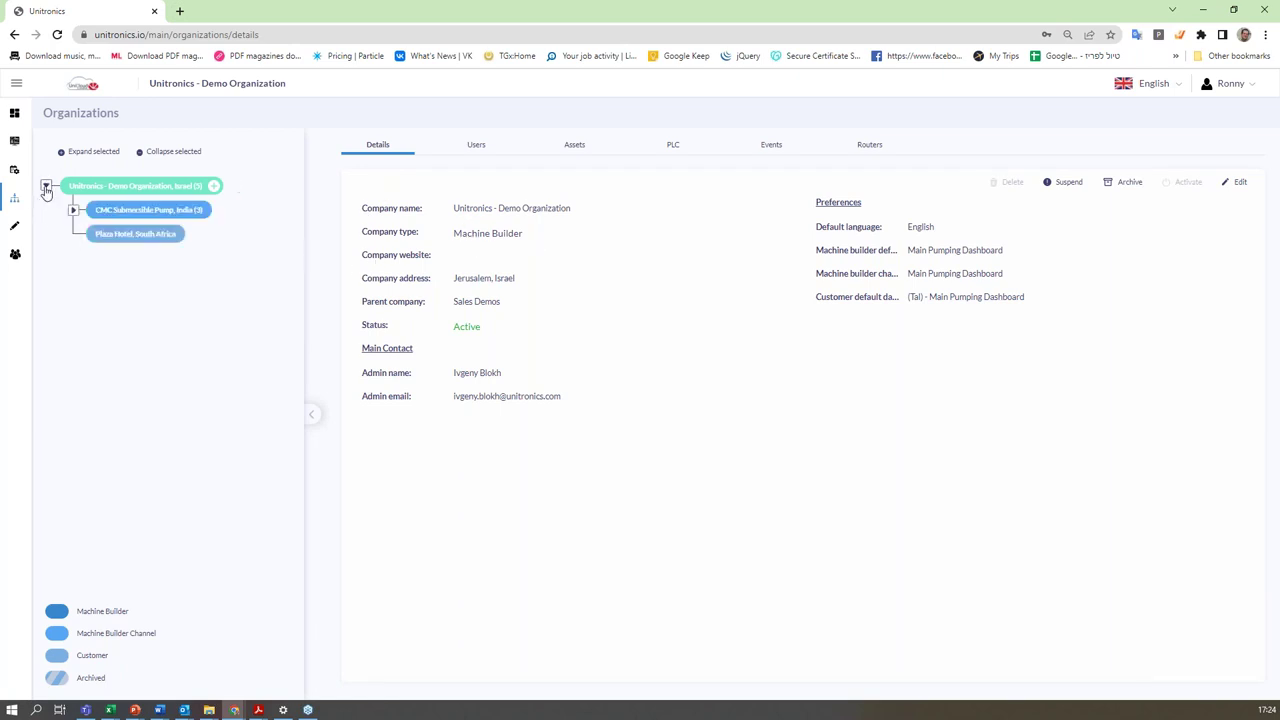
{"action": "left_click_drag", "start_coordinate": [518, 209], "coordinate": [506, 210]}
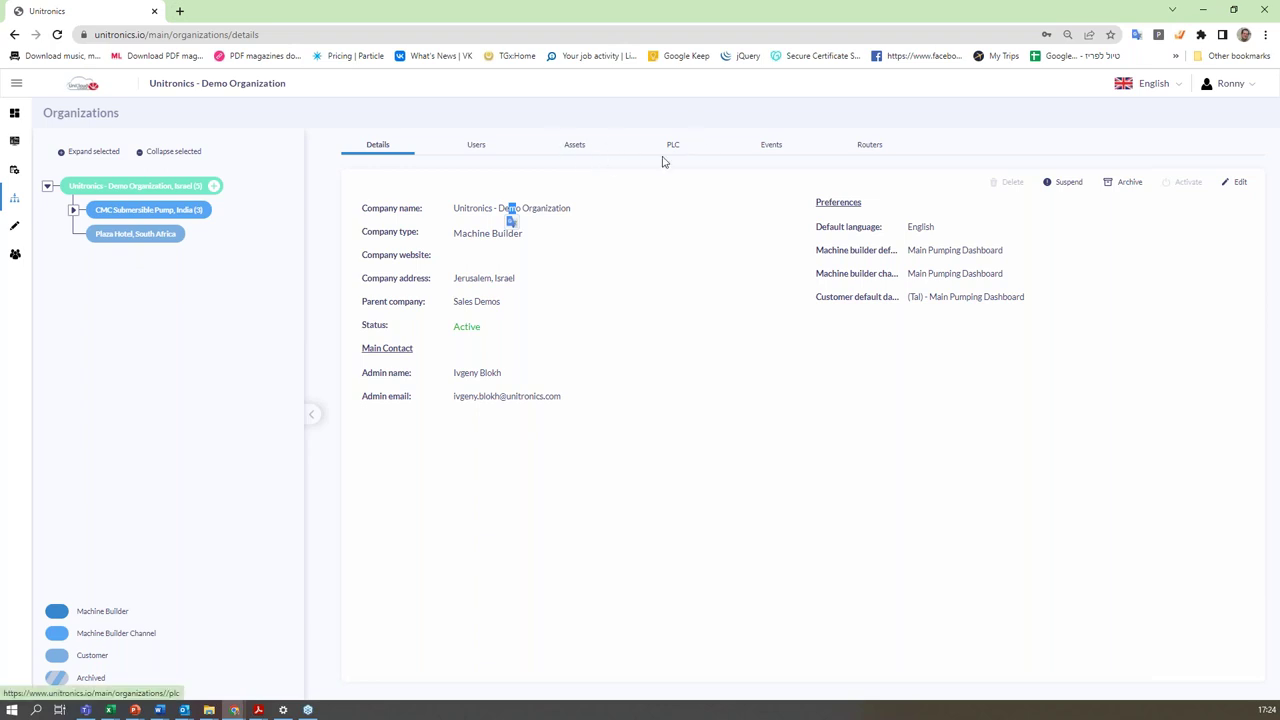
{"action": "left_click", "coordinate": [72, 211]}
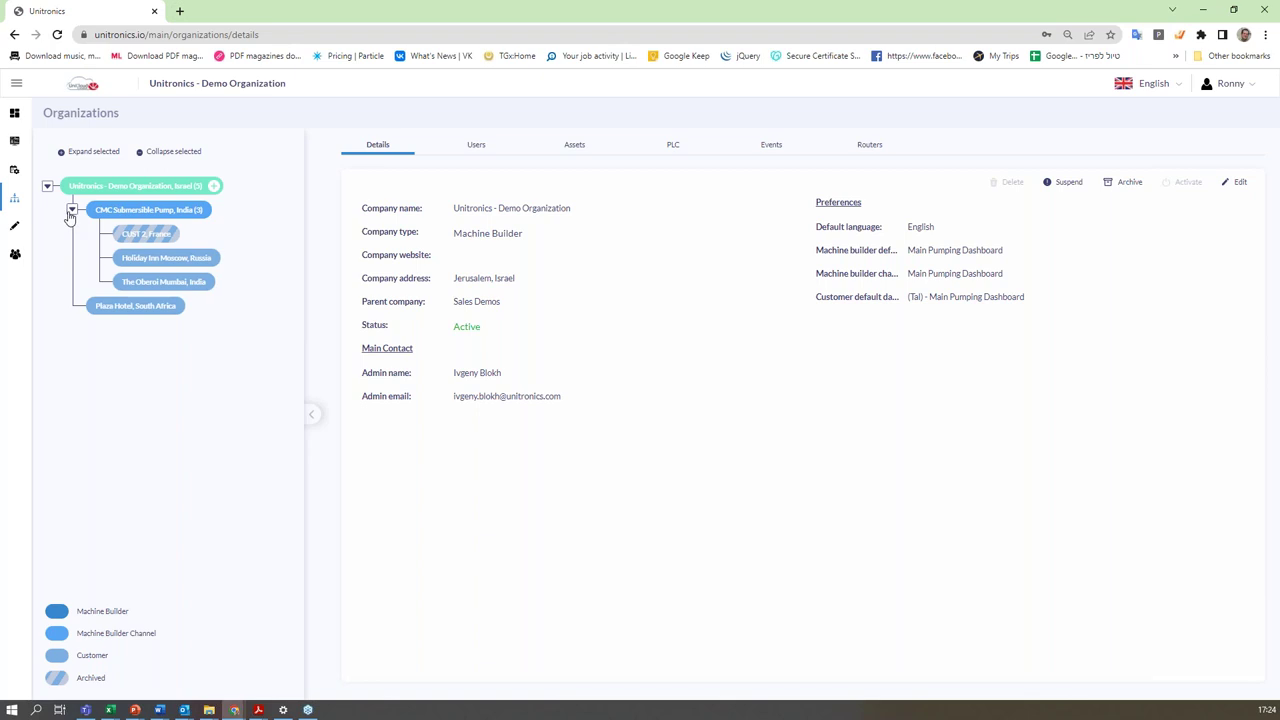
{"action": "left_click", "coordinate": [185, 257]}
{"action": "left_click", "coordinate": [574, 144]}
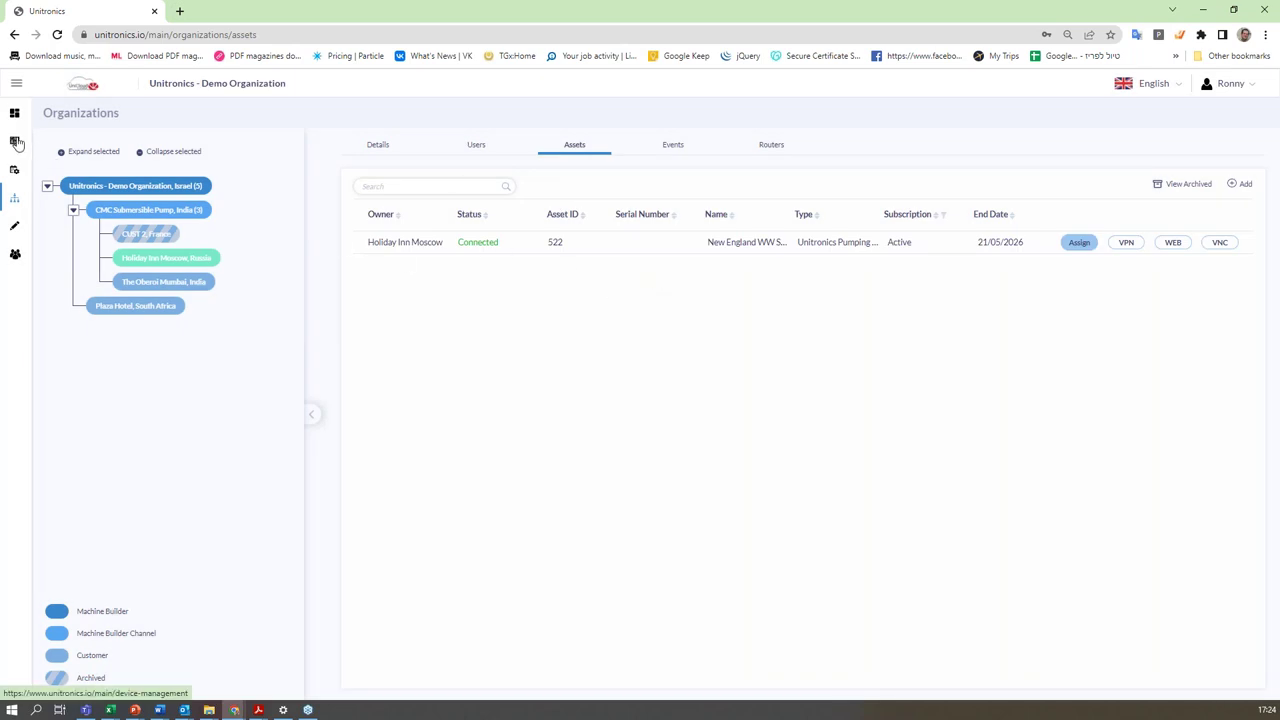
{"action": "left_click", "coordinate": [15, 141]}
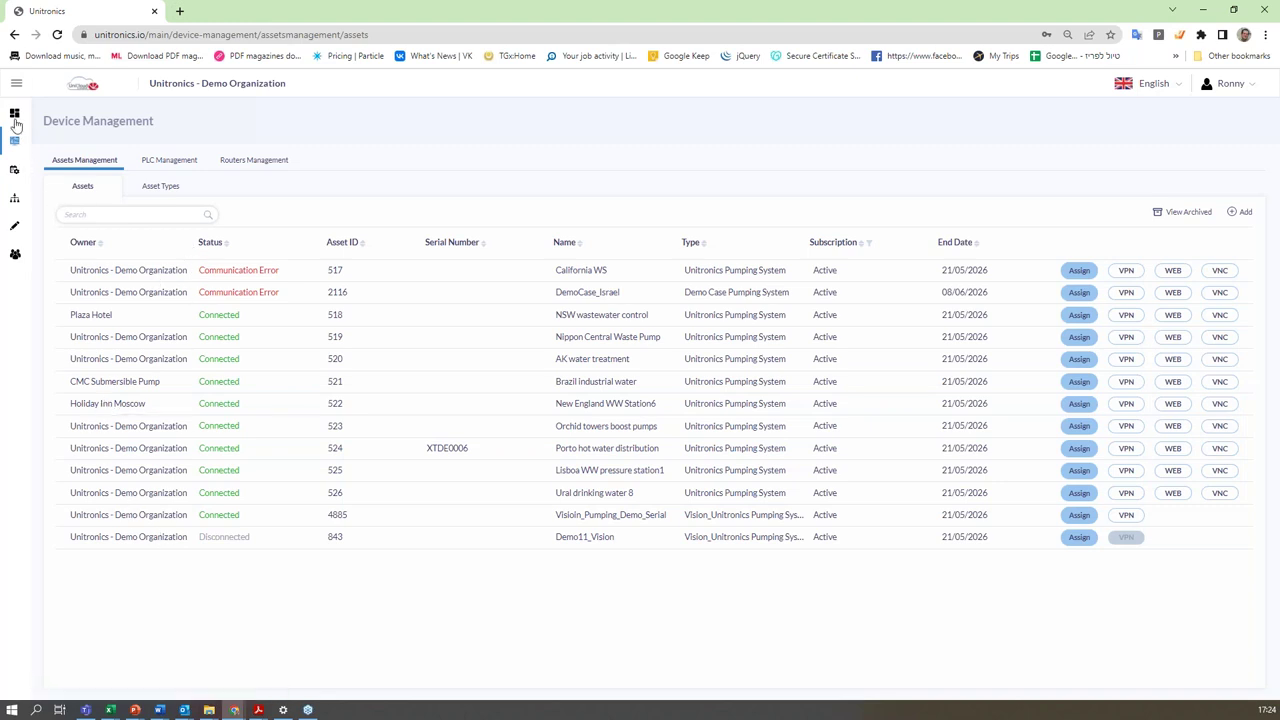
Start a new dashboard in the dashboard editor and review the Organization and Asset Type scope options, keeping both at All.
{"action": "left_click", "coordinate": [16, 227]}
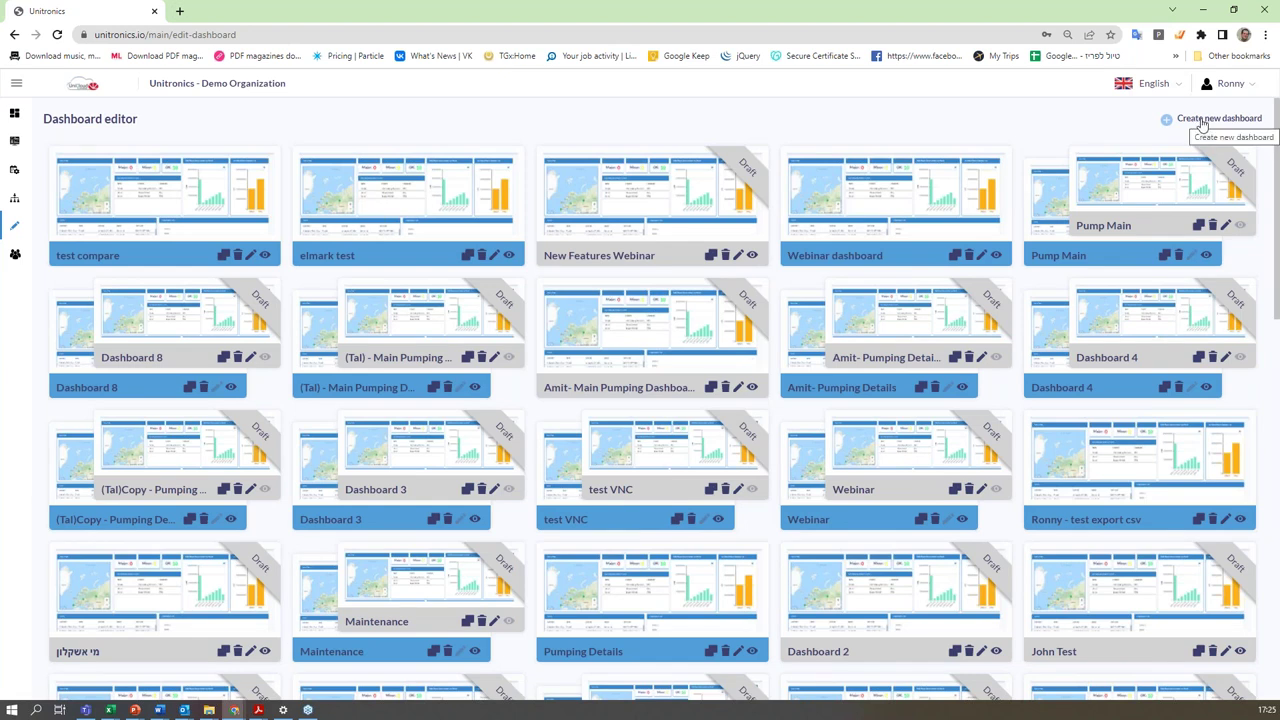
{"action": "left_click", "coordinate": [1202, 121]}
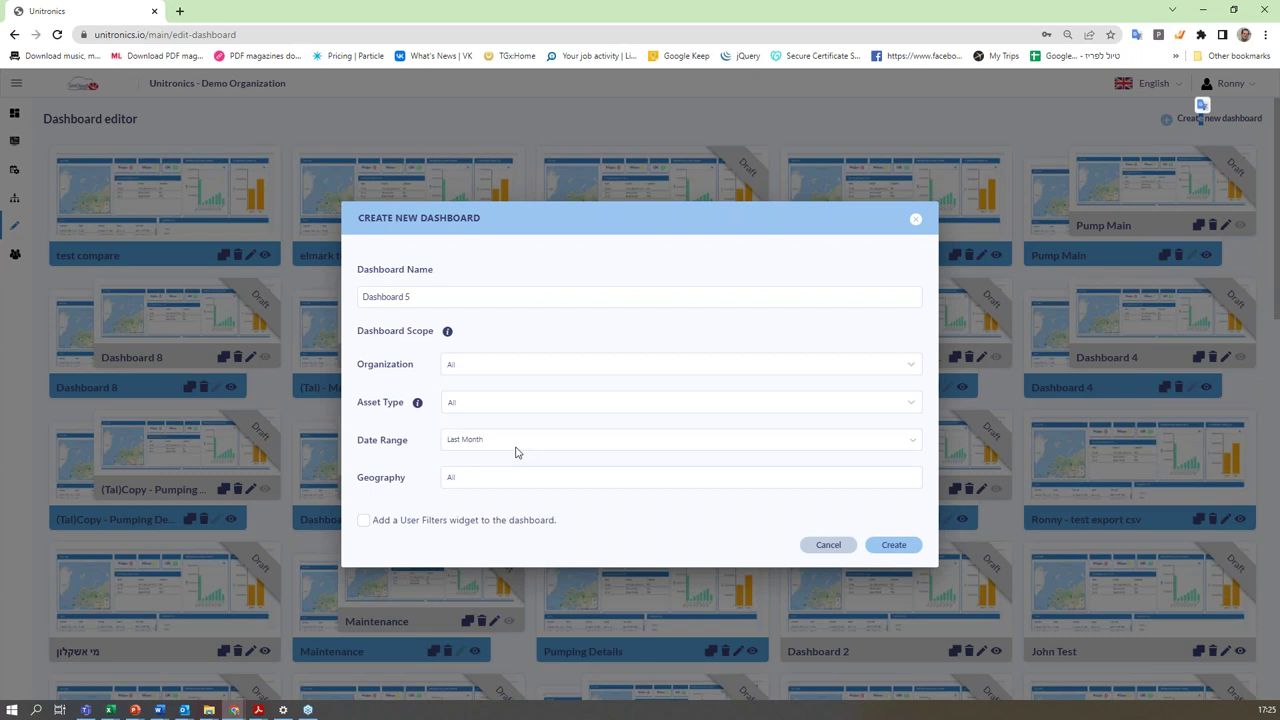
{"action": "left_click", "coordinate": [465, 369]}
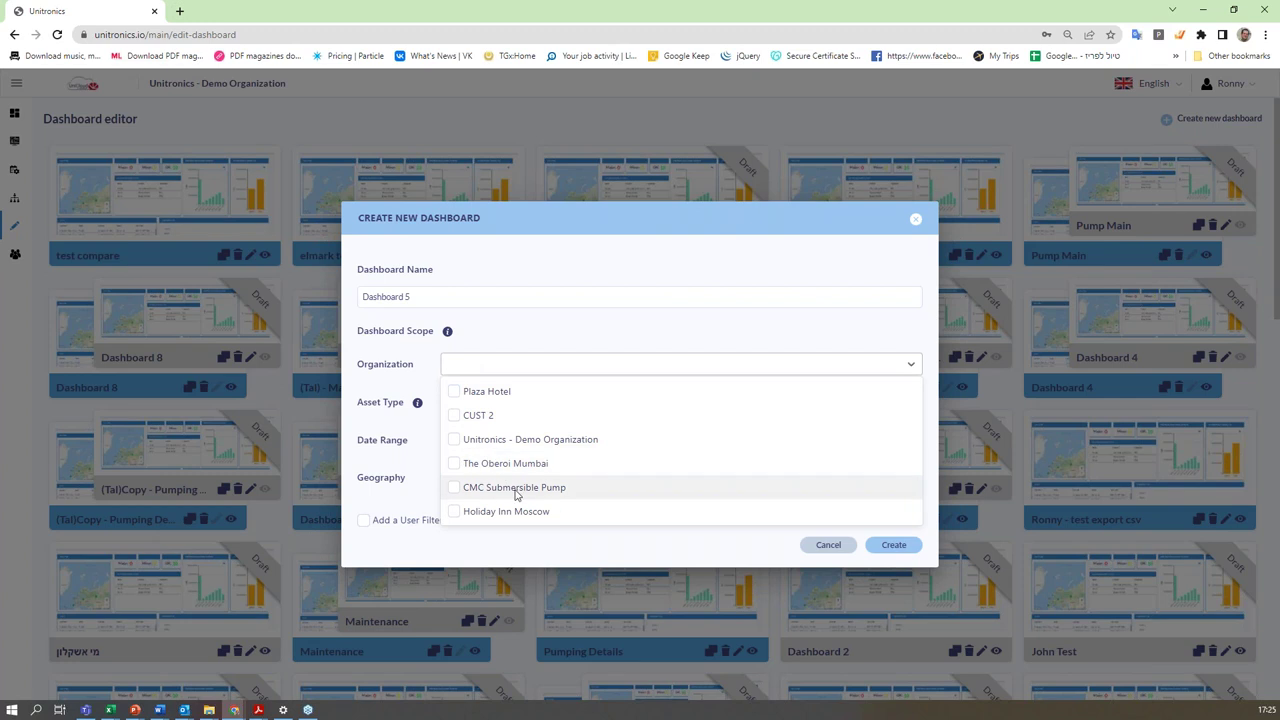
{"action": "left_click", "coordinate": [535, 339]}
{"action": "left_click", "coordinate": [515, 405]}
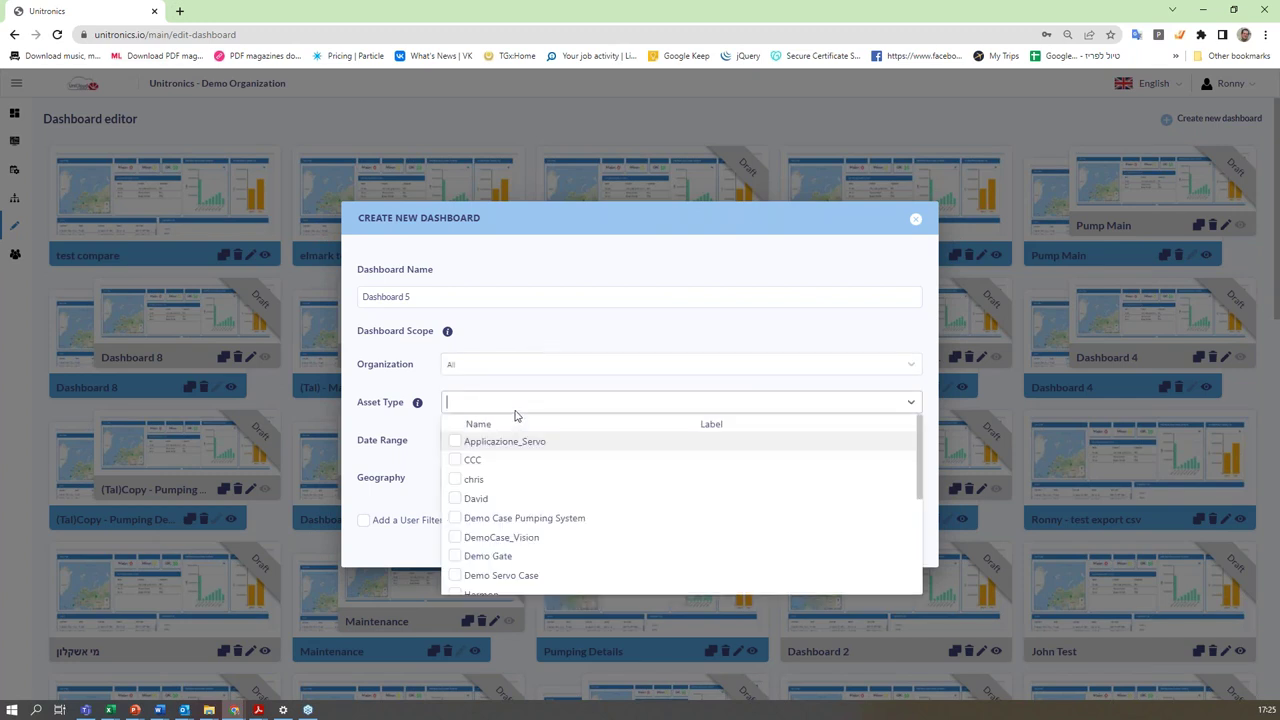
{"action": "scroll", "coordinate": [505, 490], "scroll_direction": "down", "scroll_amount": 5}
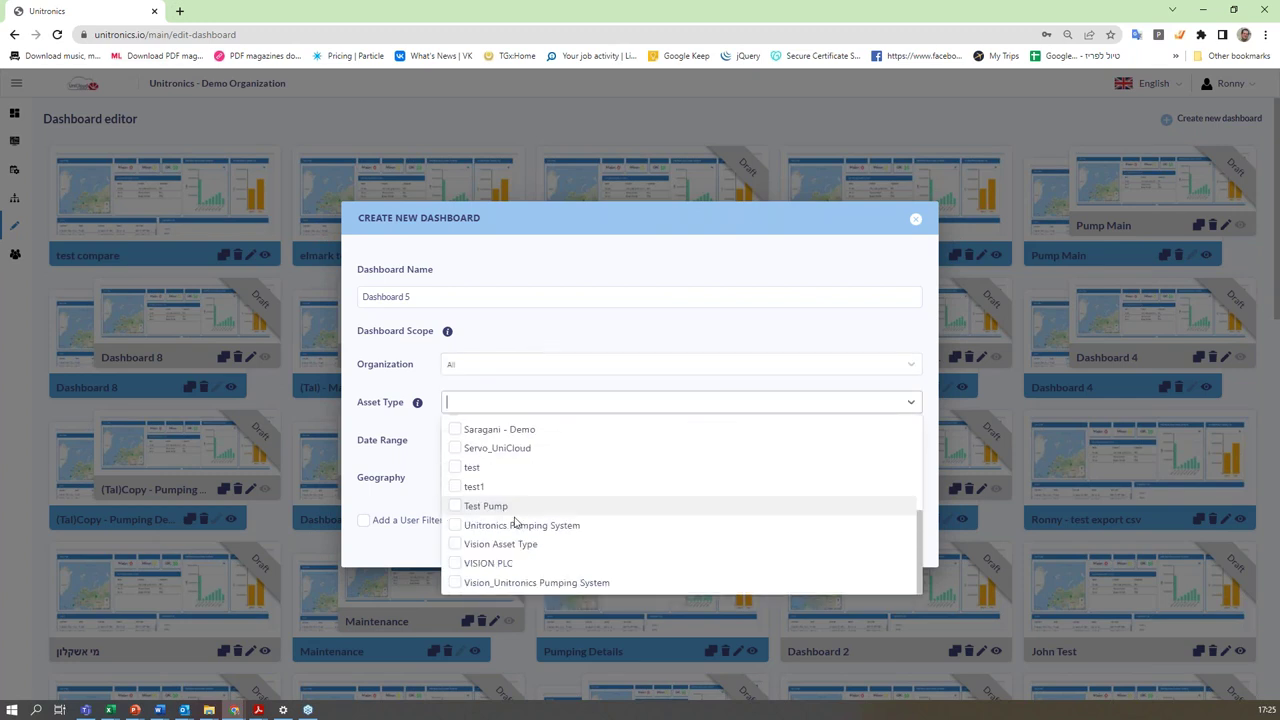
{"action": "left_click", "coordinate": [429, 394]}
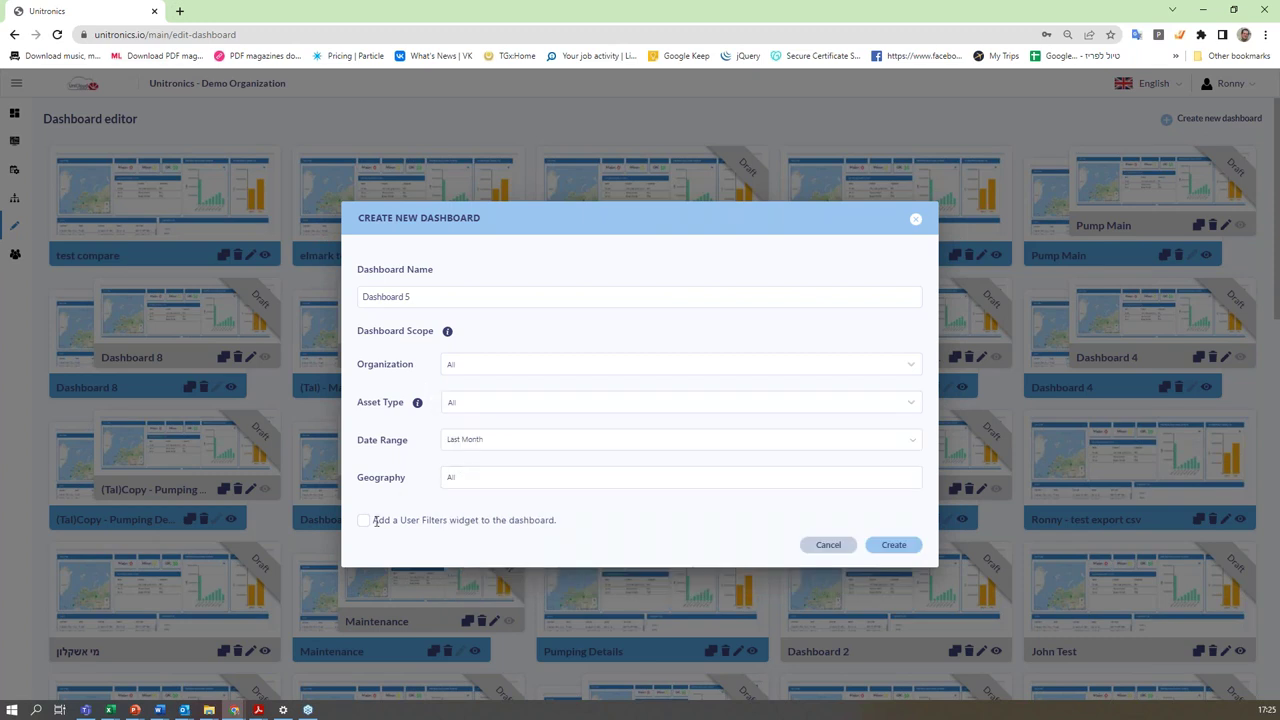
Set the new dashboard's date range to Last Year, leave Geography unrestricted, and create the dashboard.
{"action": "left_click", "coordinate": [479, 448]}
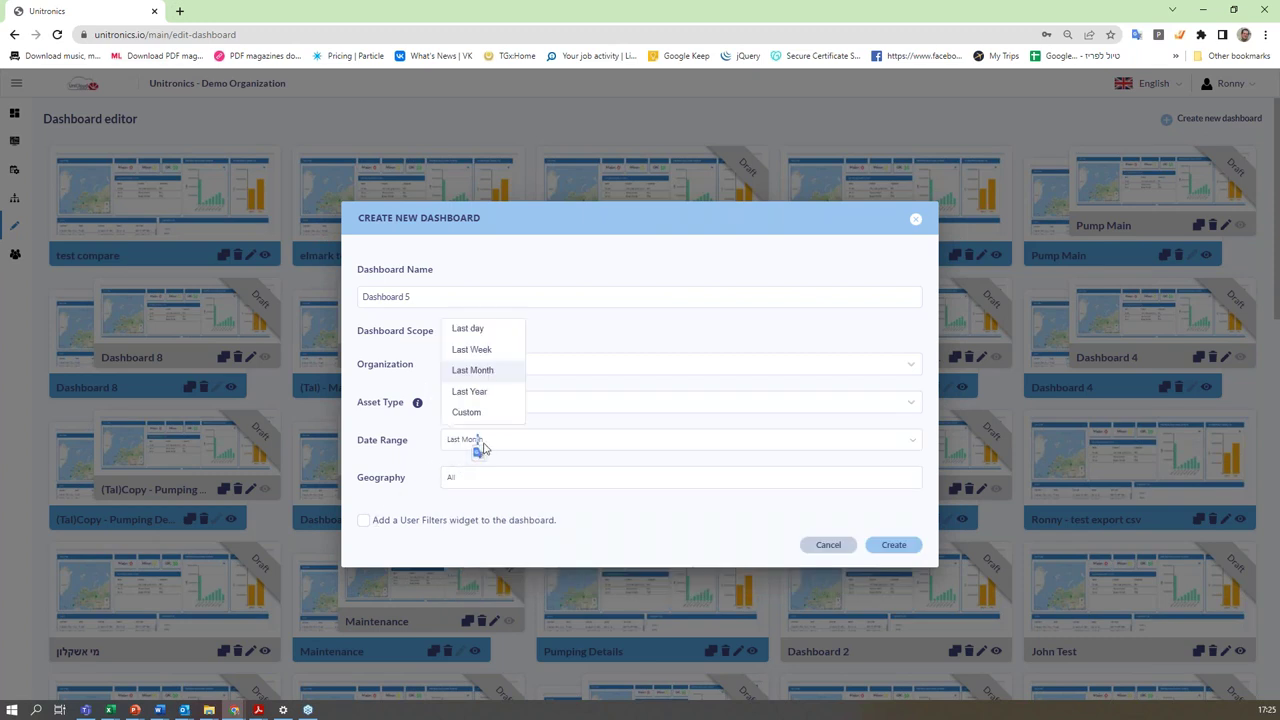
{"action": "left_click", "coordinate": [490, 391]}
{"action": "left_click", "coordinate": [521, 478]}
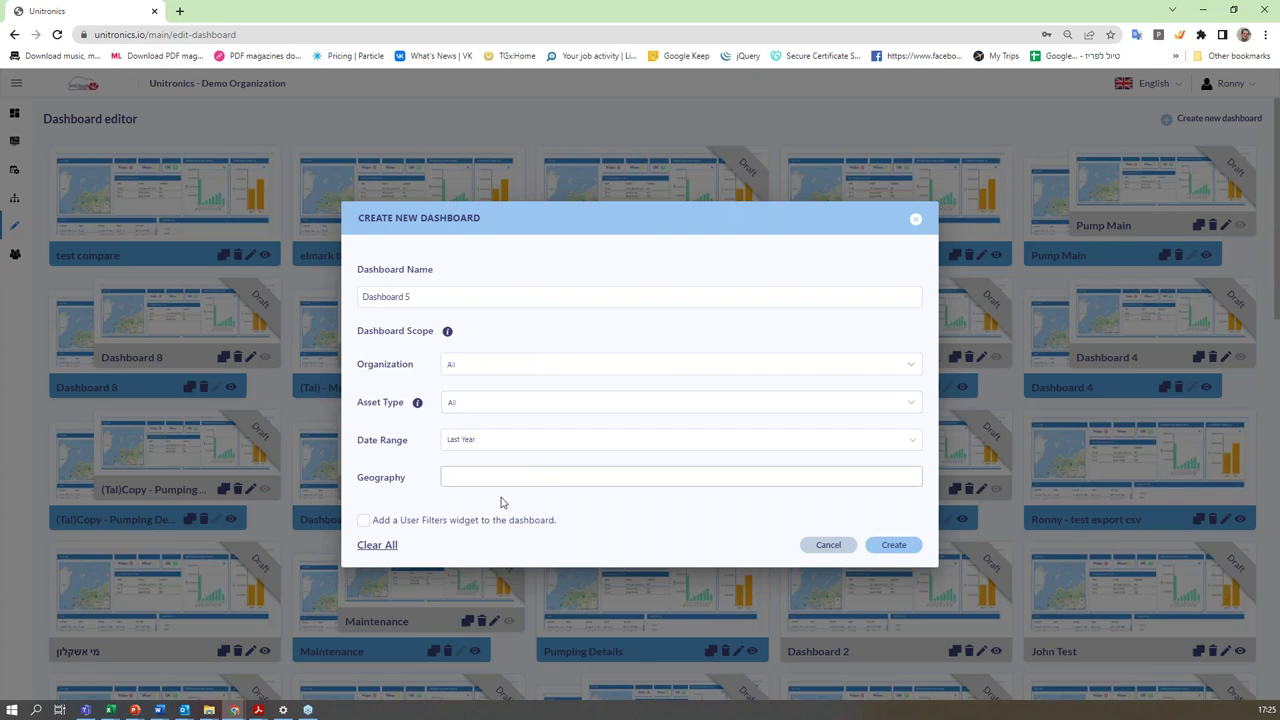
{"action": "left_click", "coordinate": [891, 545]}
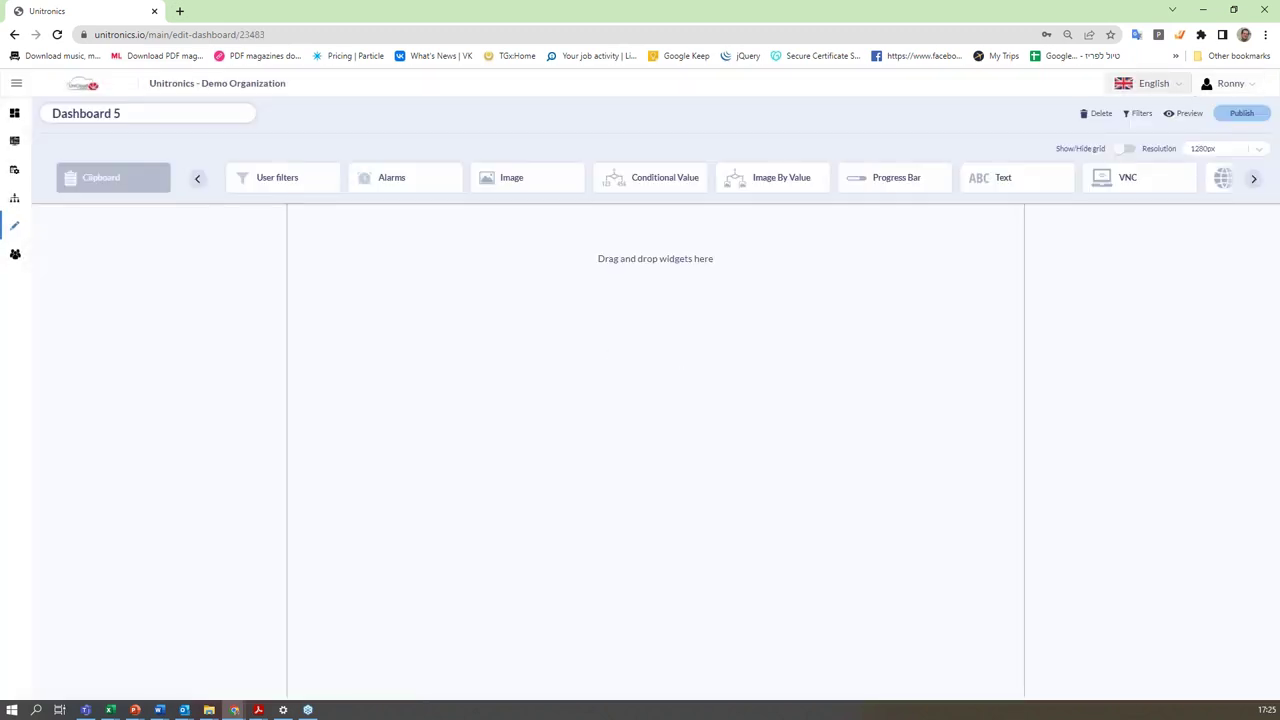
Review the dashboard's filters without changing them, and place a Map widget in the upper part of the canvas.
{"action": "left_click", "coordinate": [1141, 113]}
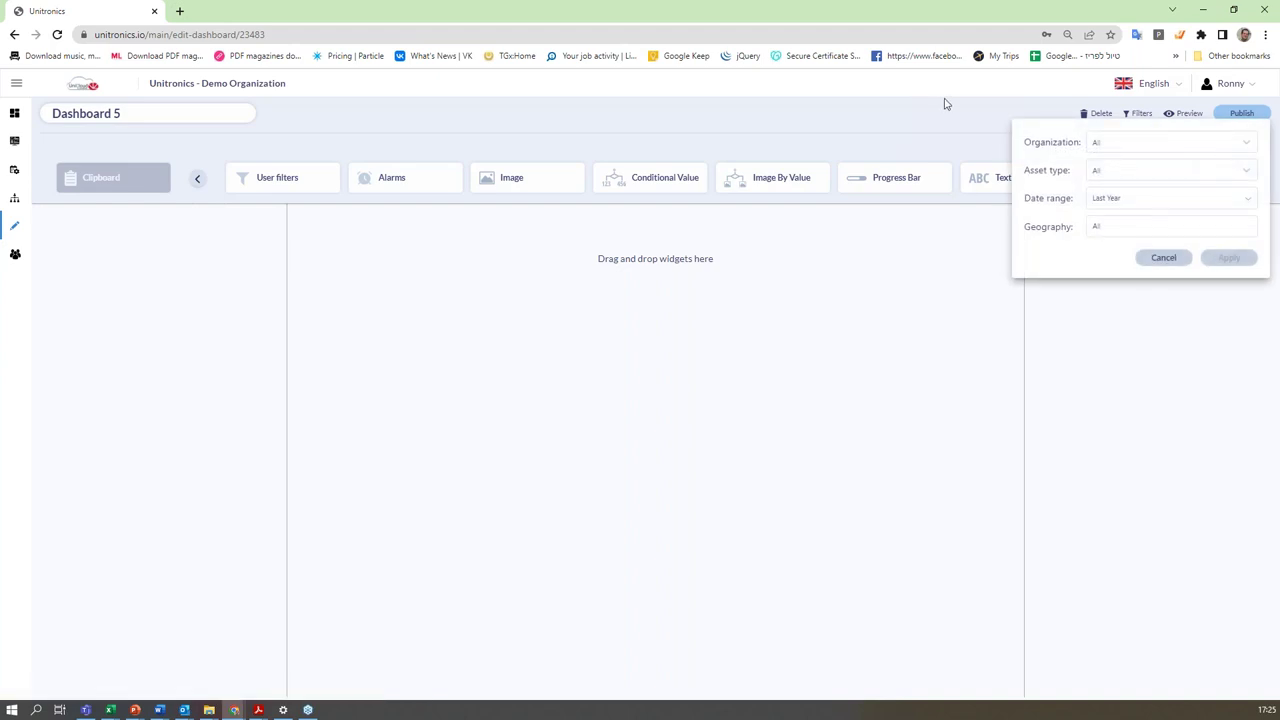
{"action": "left_click", "coordinate": [1165, 258]}
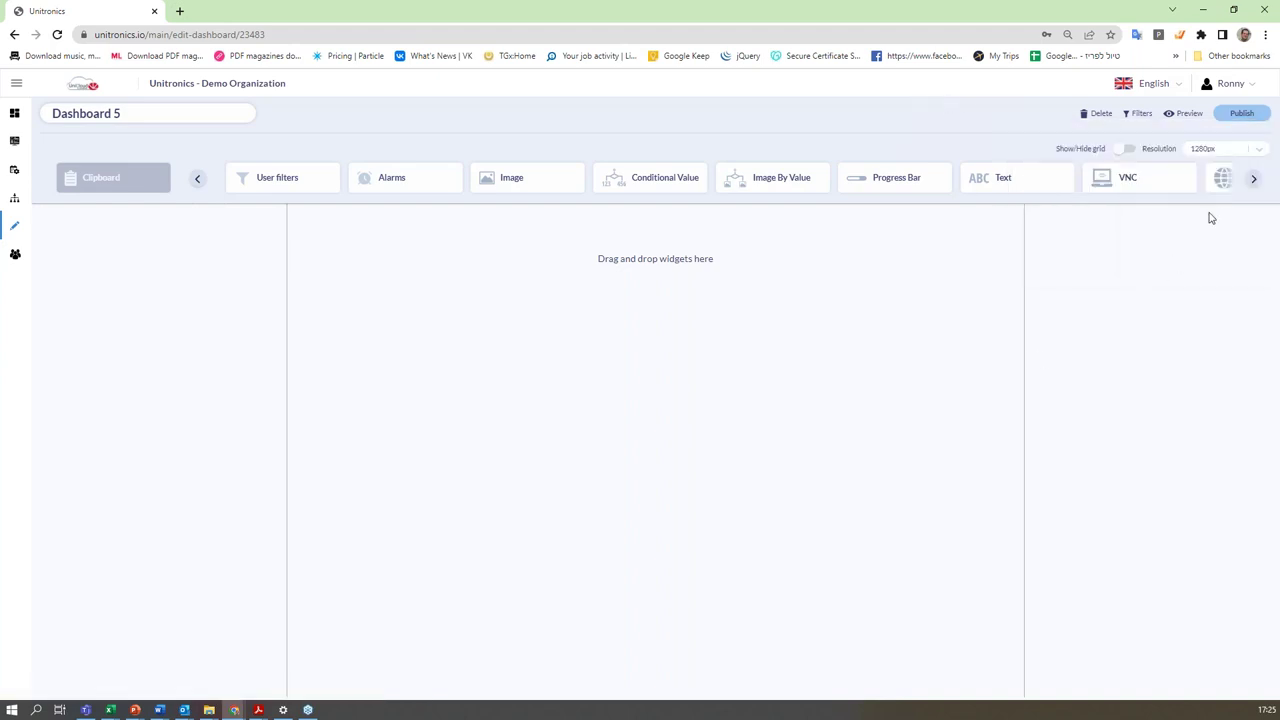
{"action": "left_click", "coordinate": [1254, 185]}
{"action": "left_click", "coordinate": [1255, 186]}
{"action": "left_click", "coordinate": [1255, 186]}
{"action": "left_click", "coordinate": [1255, 186]}
{"action": "left_click", "coordinate": [1255, 186]}
{"action": "left_click", "coordinate": [1256, 187]}
{"action": "left_click", "coordinate": [1256, 187]}
{"action": "left_click", "coordinate": [1256, 187]}
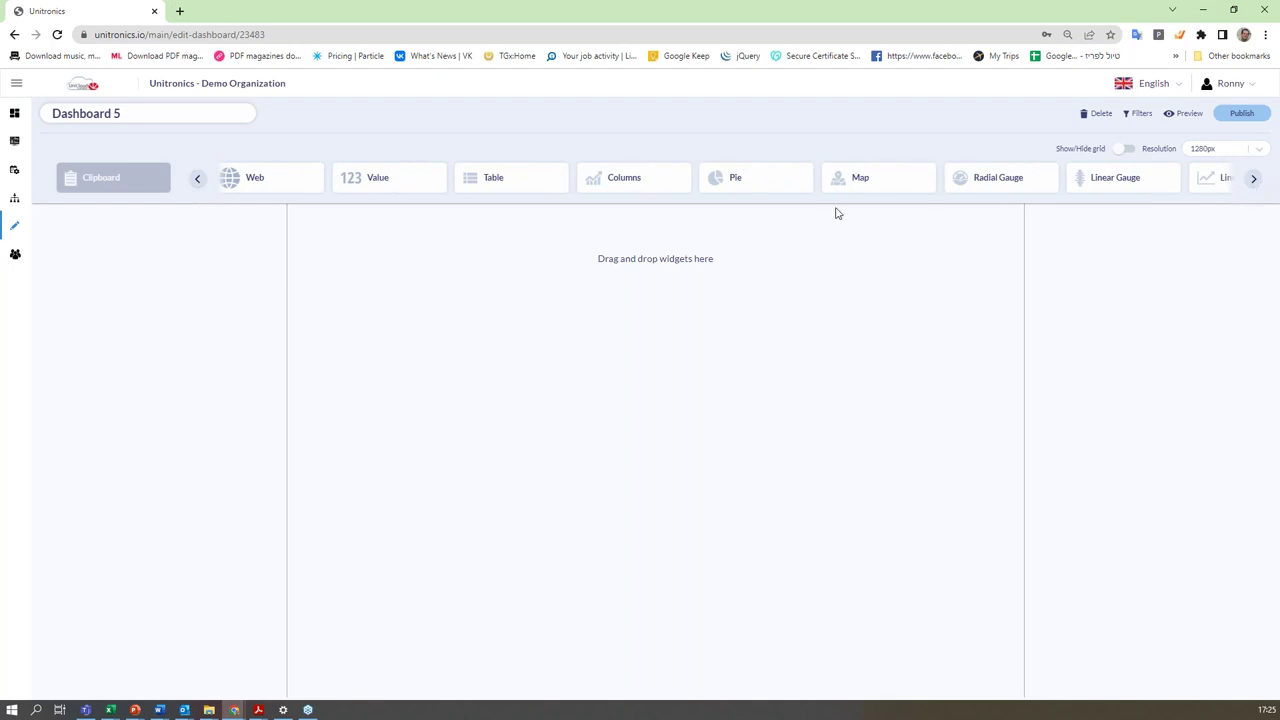
{"action": "left_click_drag", "start_coordinate": [857, 170], "coordinate": [394, 280]}
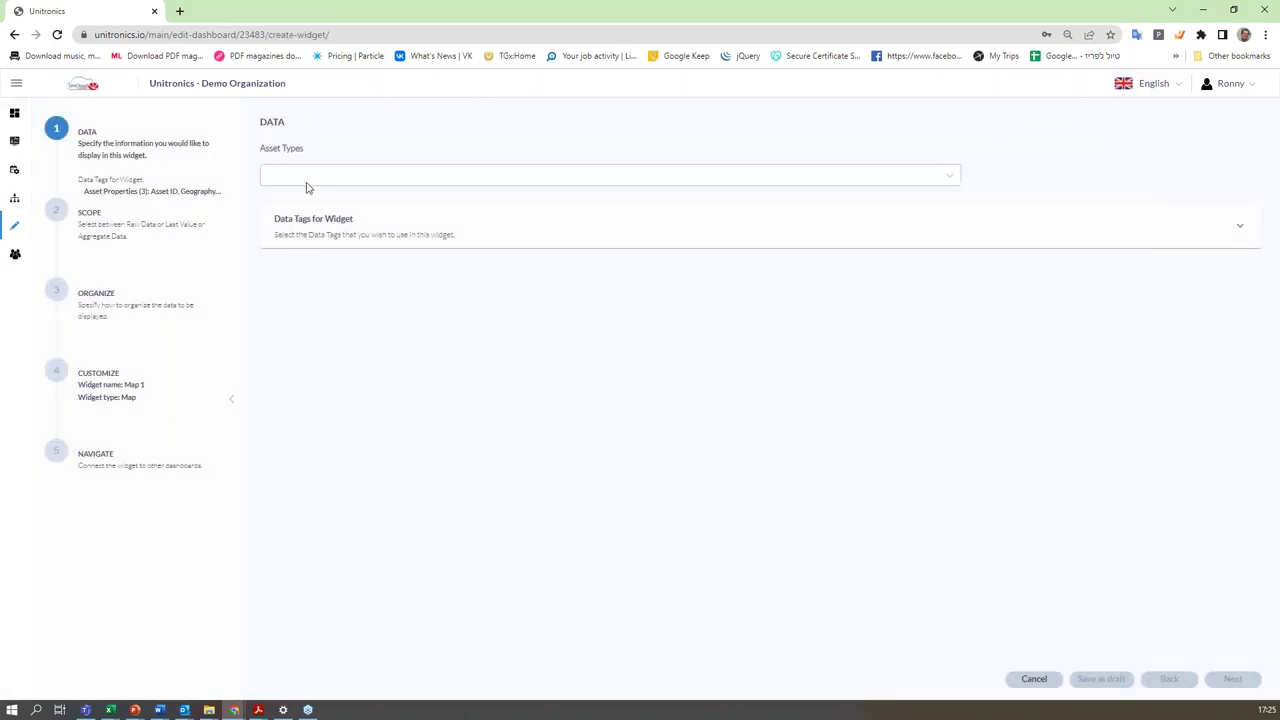
Set the map widget's asset type to Unitronics Pumping System, keep its default data tags, and advance to the Scope stage.
{"action": "left_click", "coordinate": [308, 180]}
{"action": "scroll", "coordinate": [306, 262], "scroll_direction": "down", "scroll_amount": 5}
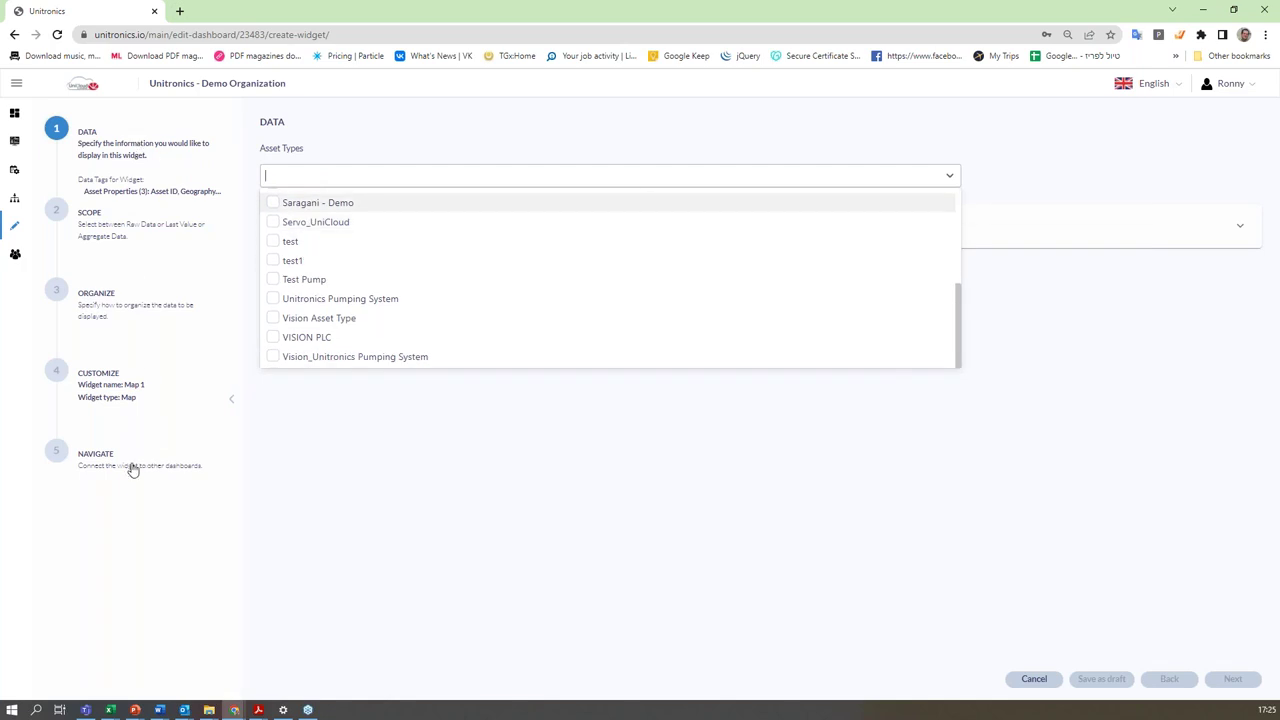
{"action": "left_click", "coordinate": [366, 298]}
{"action": "left_click", "coordinate": [437, 142]}
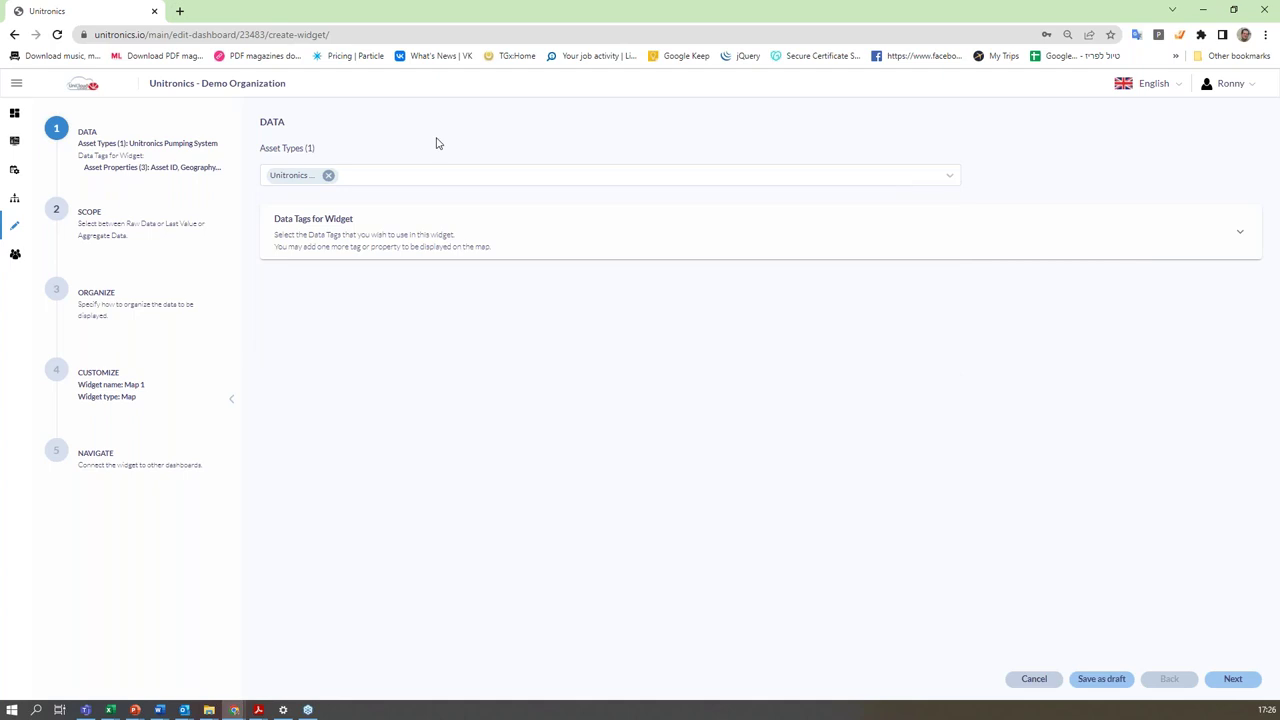
{"action": "left_click", "coordinate": [452, 256]}
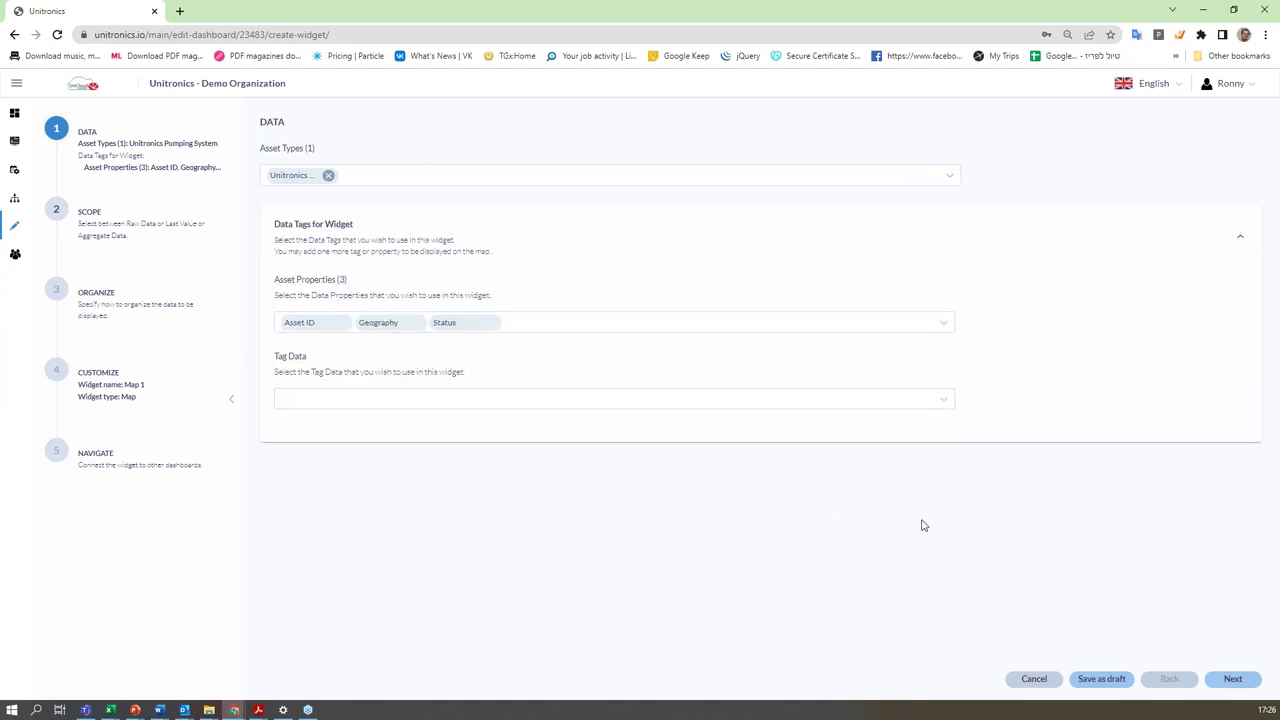
{"action": "left_click", "coordinate": [1233, 679]}
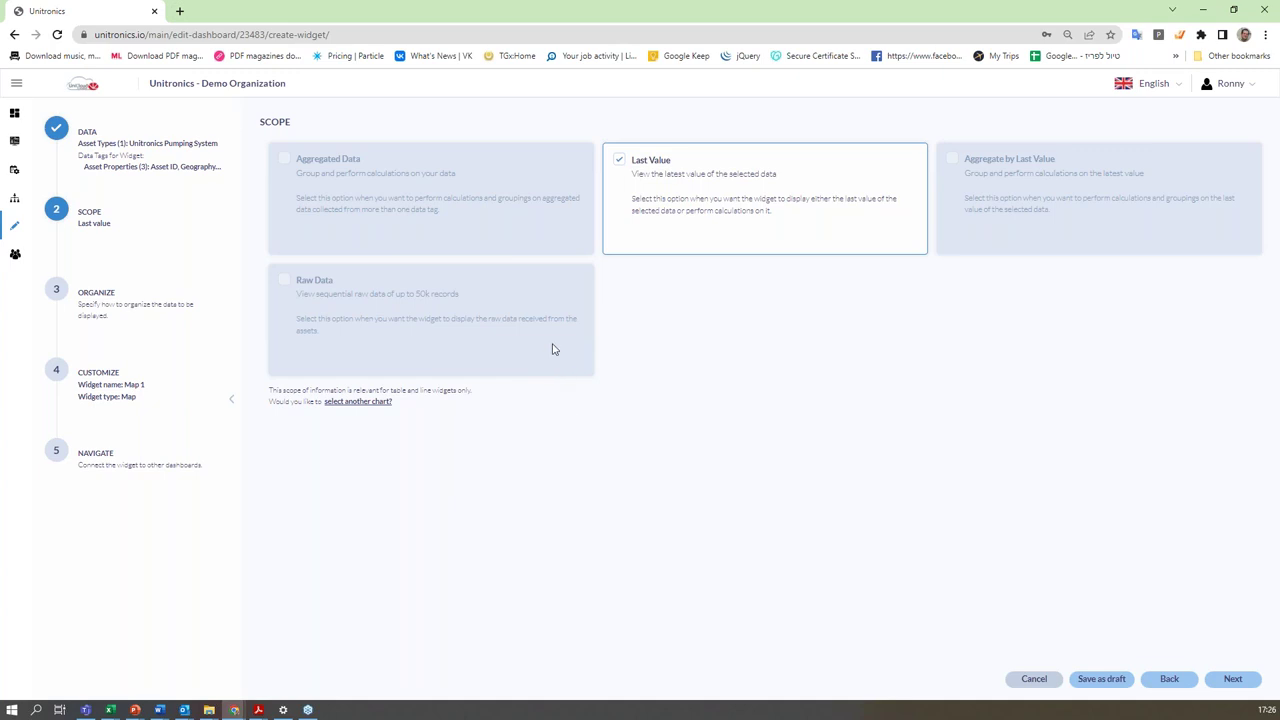
Keep the map widget's Last Value scope and its default Organize and Customize settings, and advance to the Navigate stage.
{"action": "left_click", "coordinate": [1230, 681]}
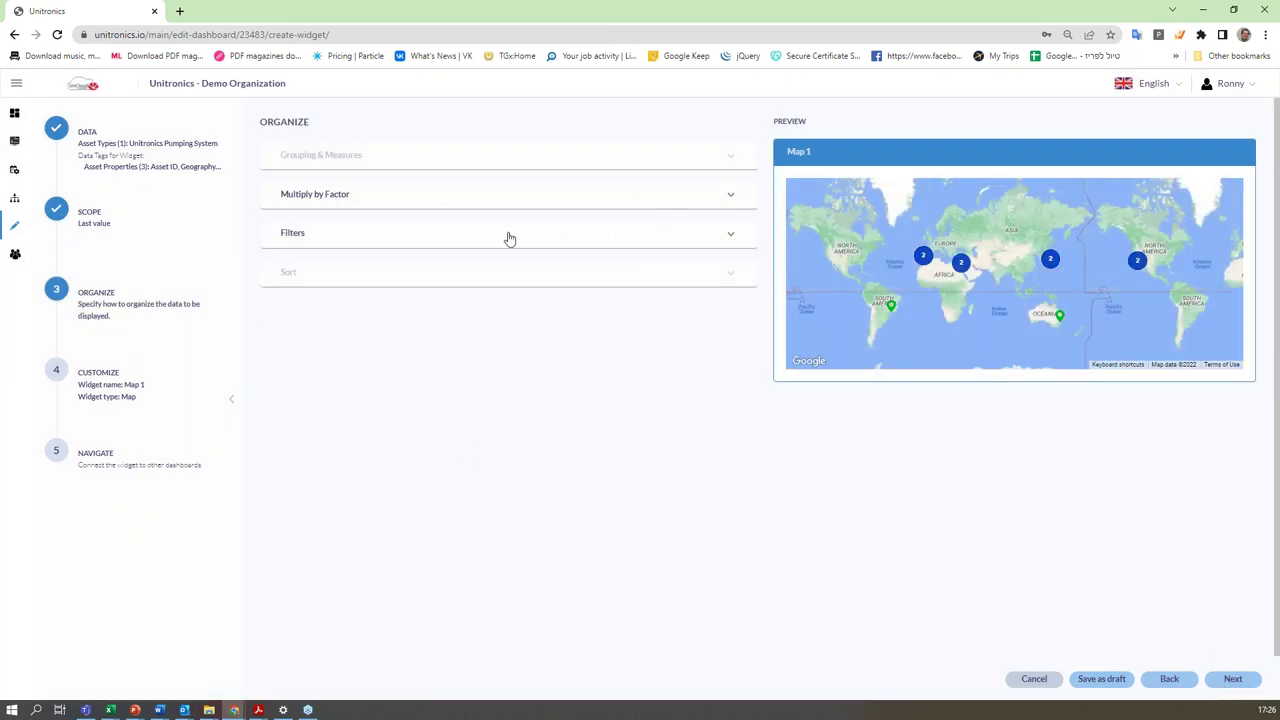
{"action": "left_click", "coordinate": [1240, 680]}
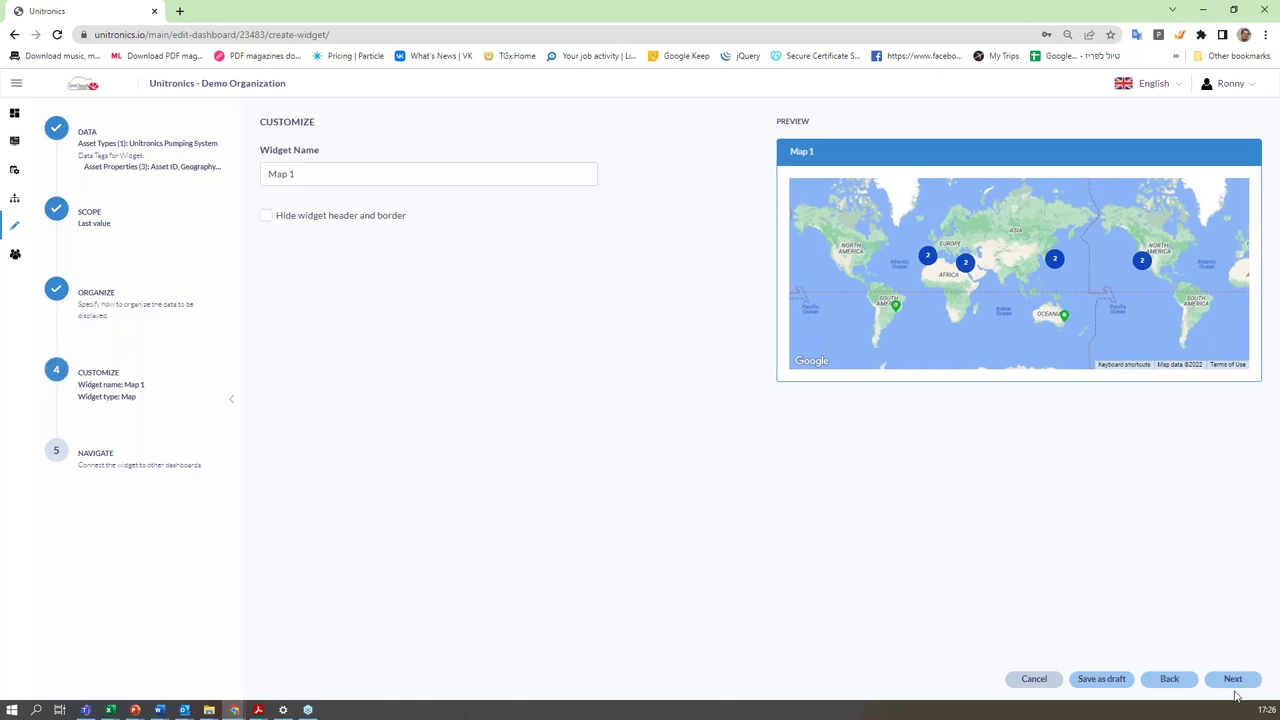
{"action": "left_click", "coordinate": [1233, 680]}
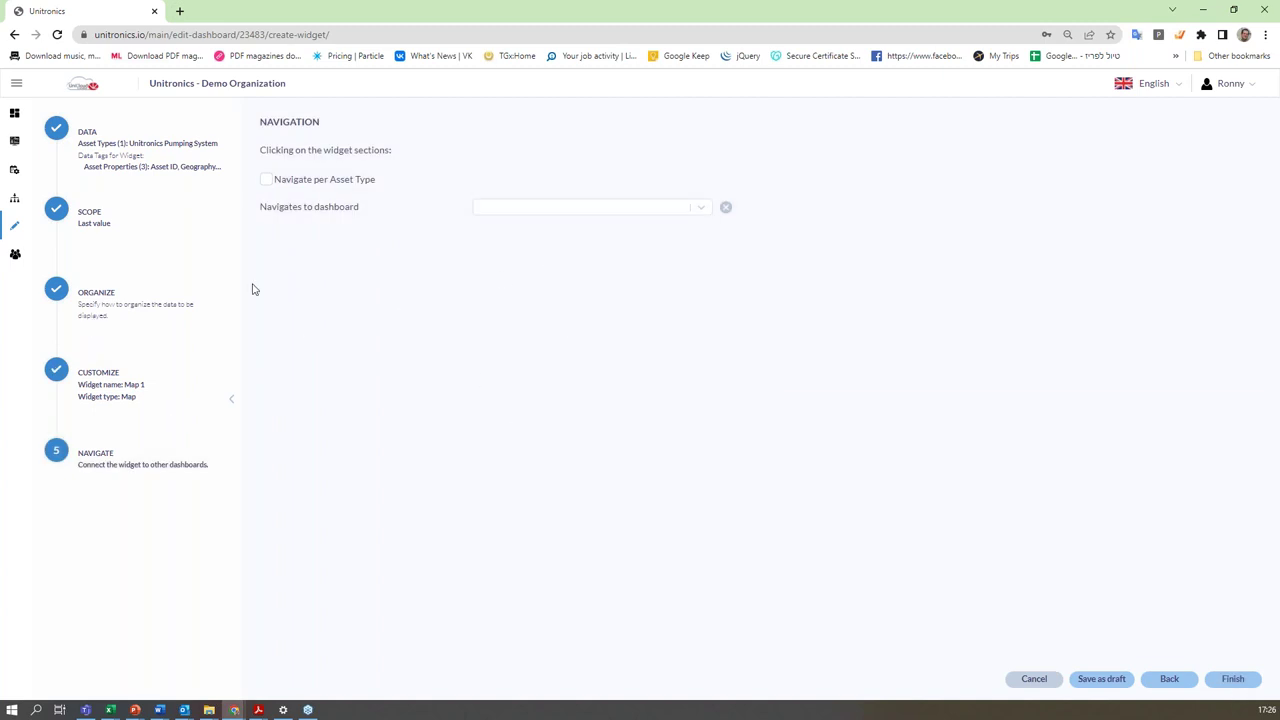
Link the map widget to the Pumping Details dashboard with Filter by Asset ID enabled, and finish the widget.
{"action": "left_click", "coordinate": [514, 210]}
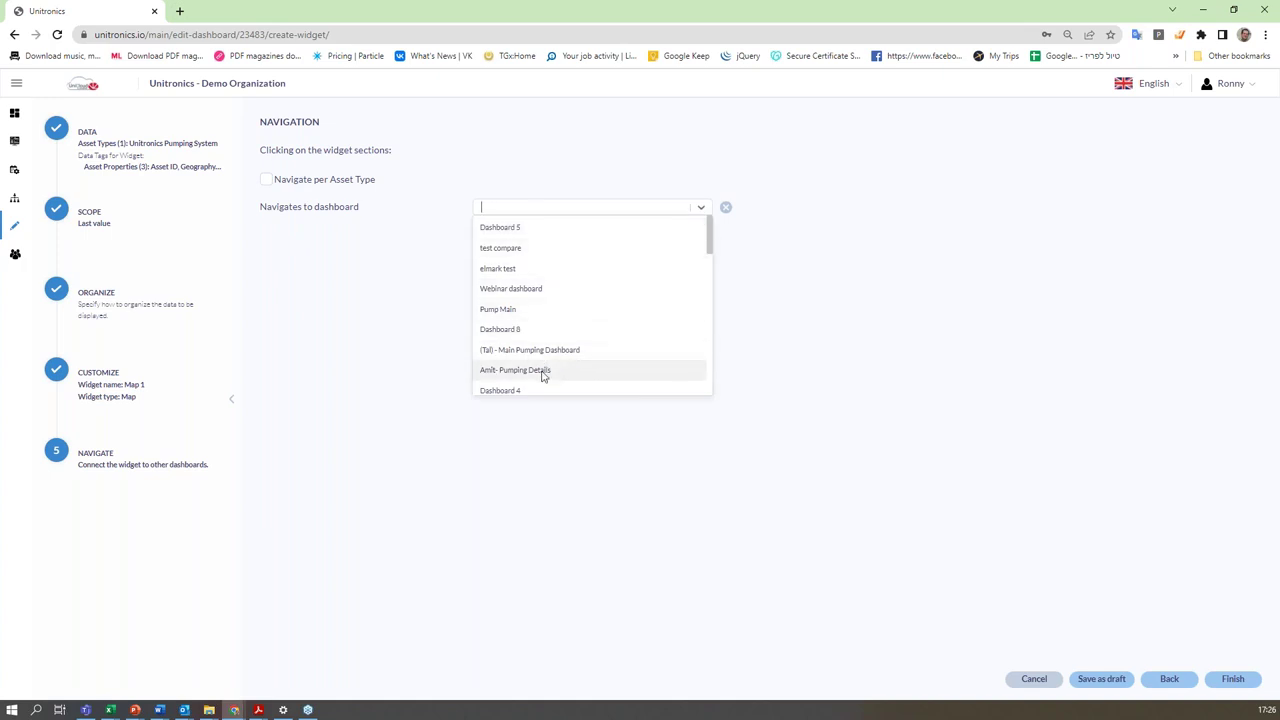
{"action": "left_click", "coordinate": [500, 331]}
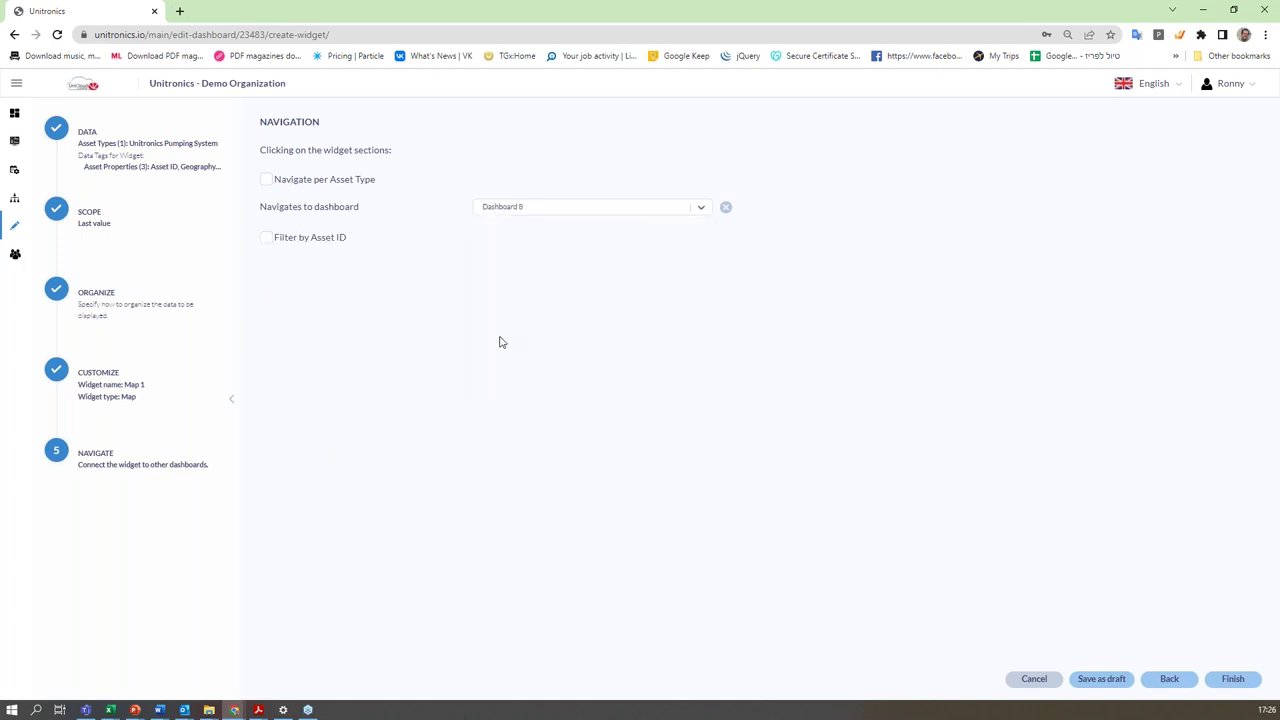
{"action": "left_click", "coordinate": [526, 210]}
{"action": "scroll", "coordinate": [563, 294], "scroll_direction": "down", "scroll_amount": 5}
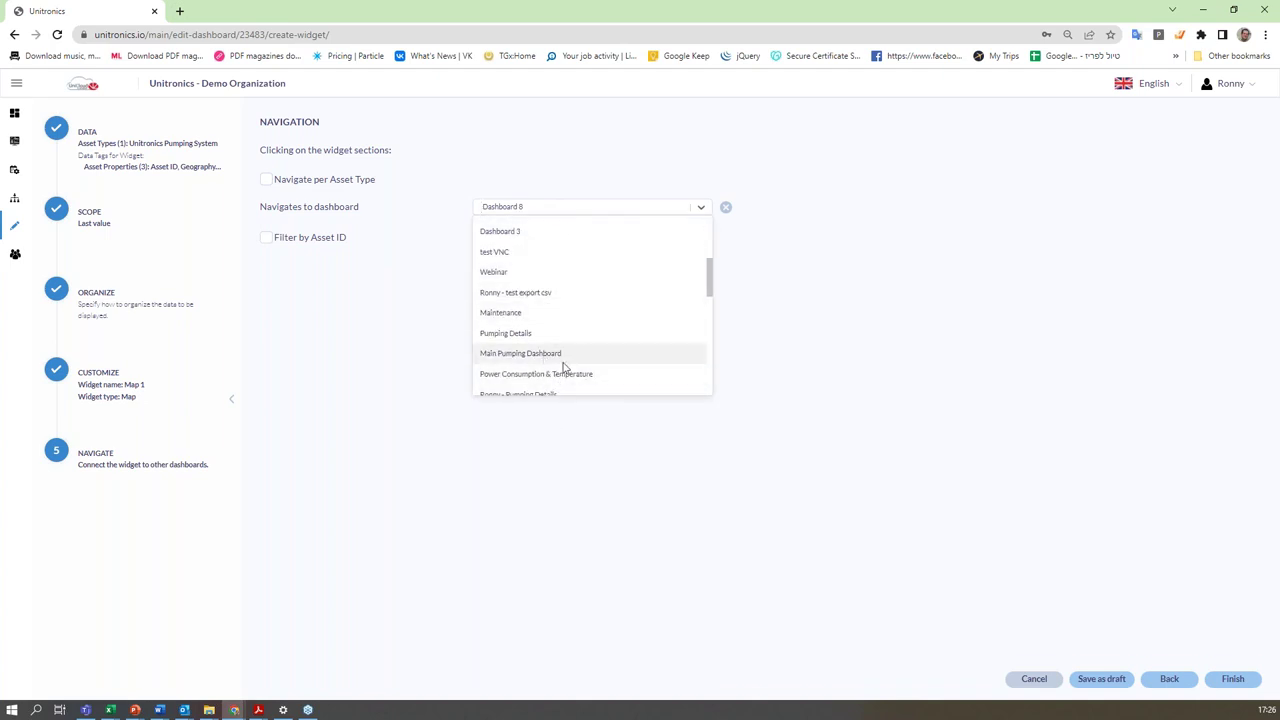
{"action": "left_click", "coordinate": [529, 335]}
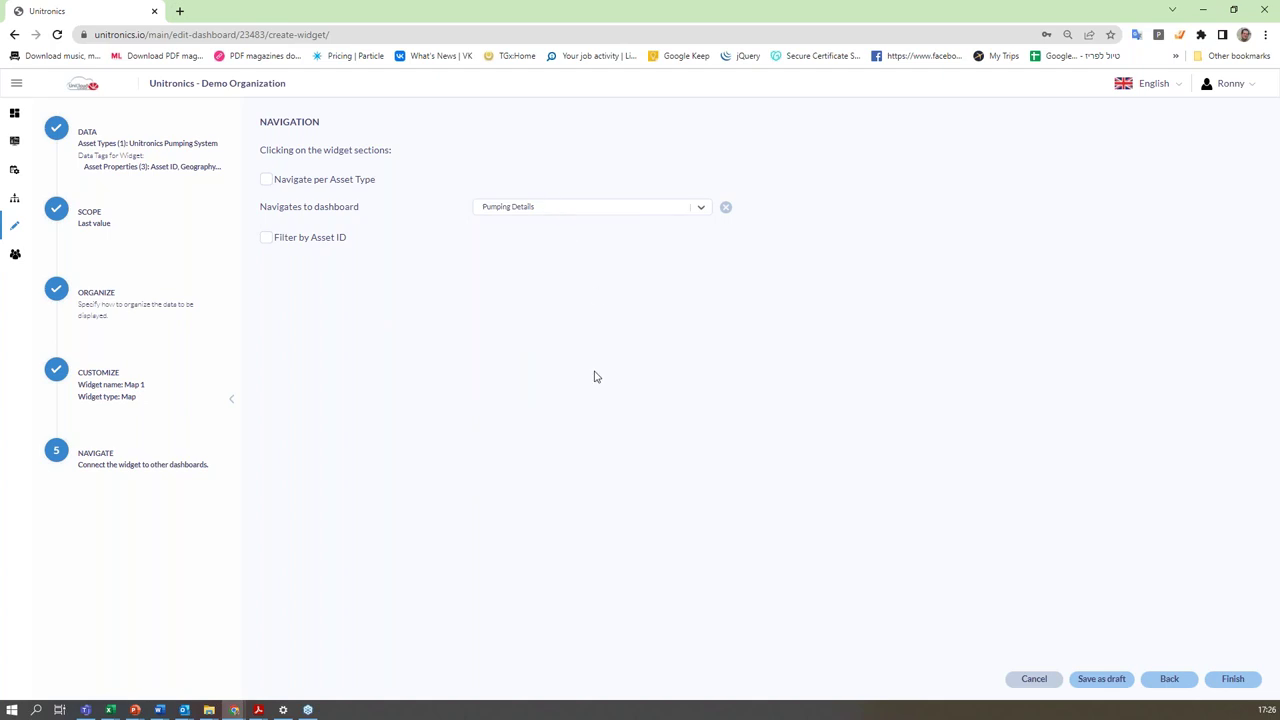
{"action": "left_click", "coordinate": [268, 238]}
{"action": "left_click", "coordinate": [1238, 680]}
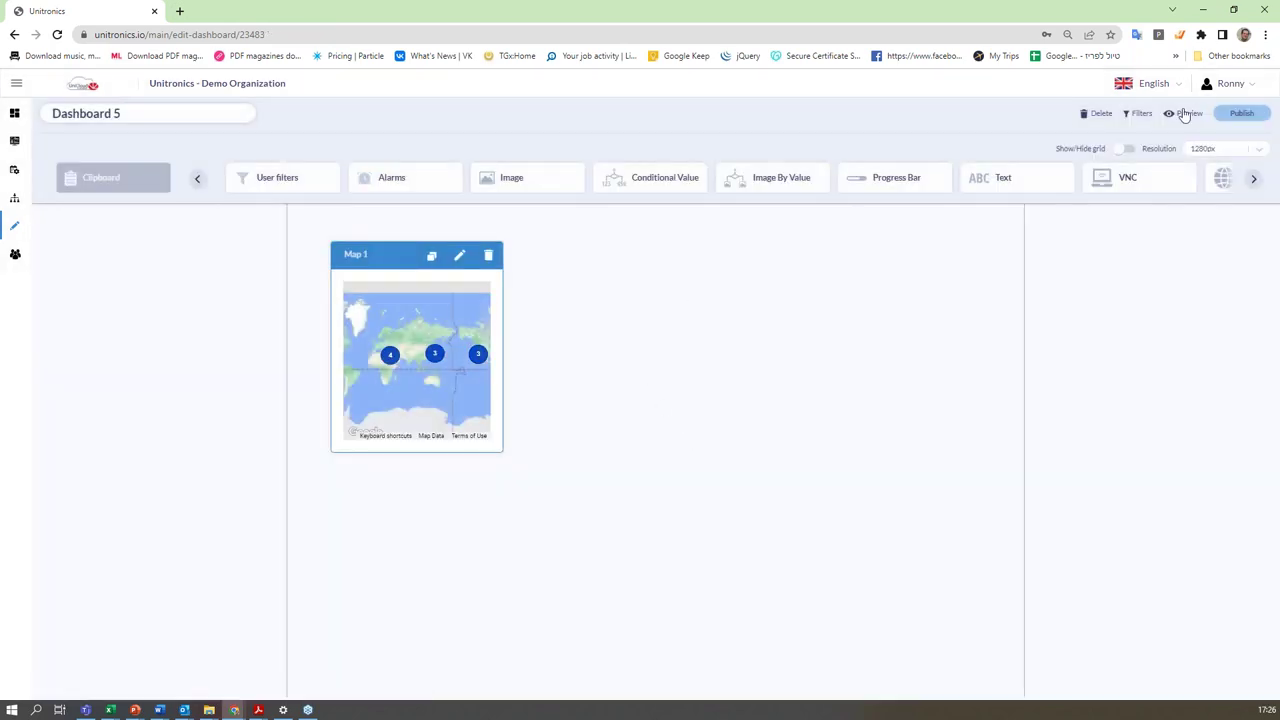
Preview the dashboard, follow the Australian asset's map marker to its Pumping Details dashboard, and close the preview.
{"action": "left_click", "coordinate": [1184, 113]}
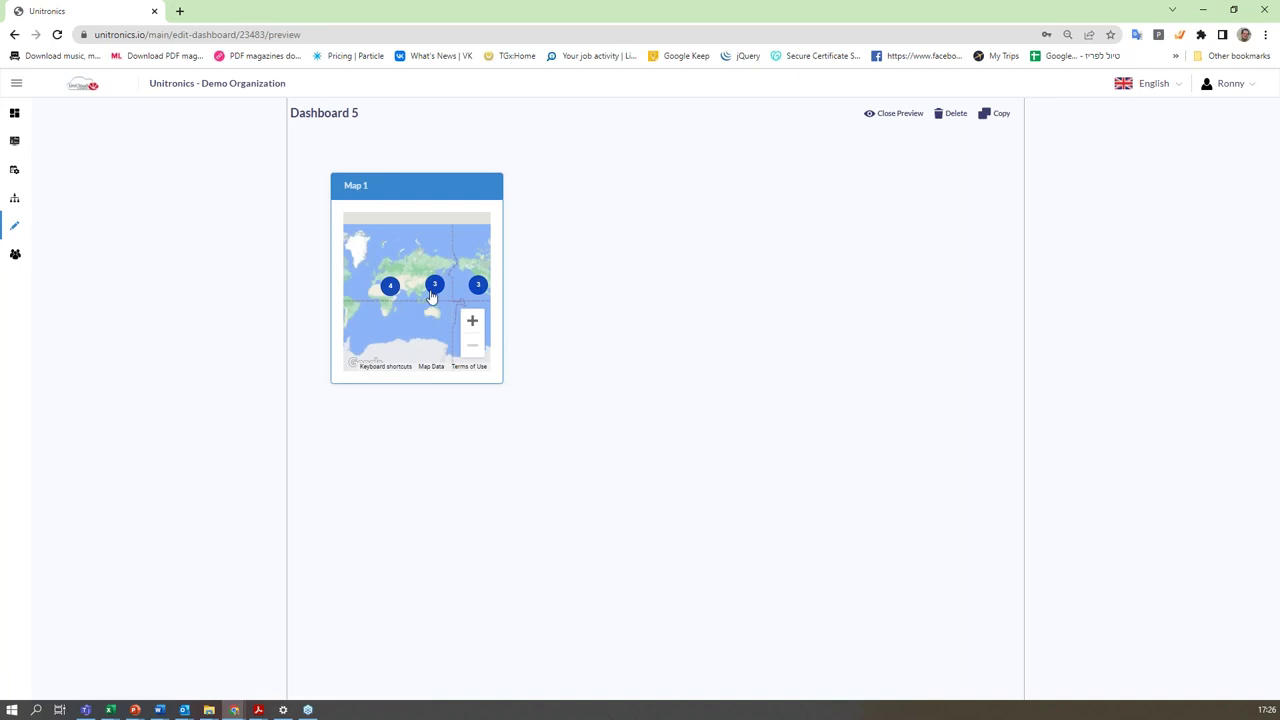
{"action": "scroll", "coordinate": [448, 321], "scroll_direction": "up", "scroll_amount": 2}
{"action": "left_click", "coordinate": [437, 321]}
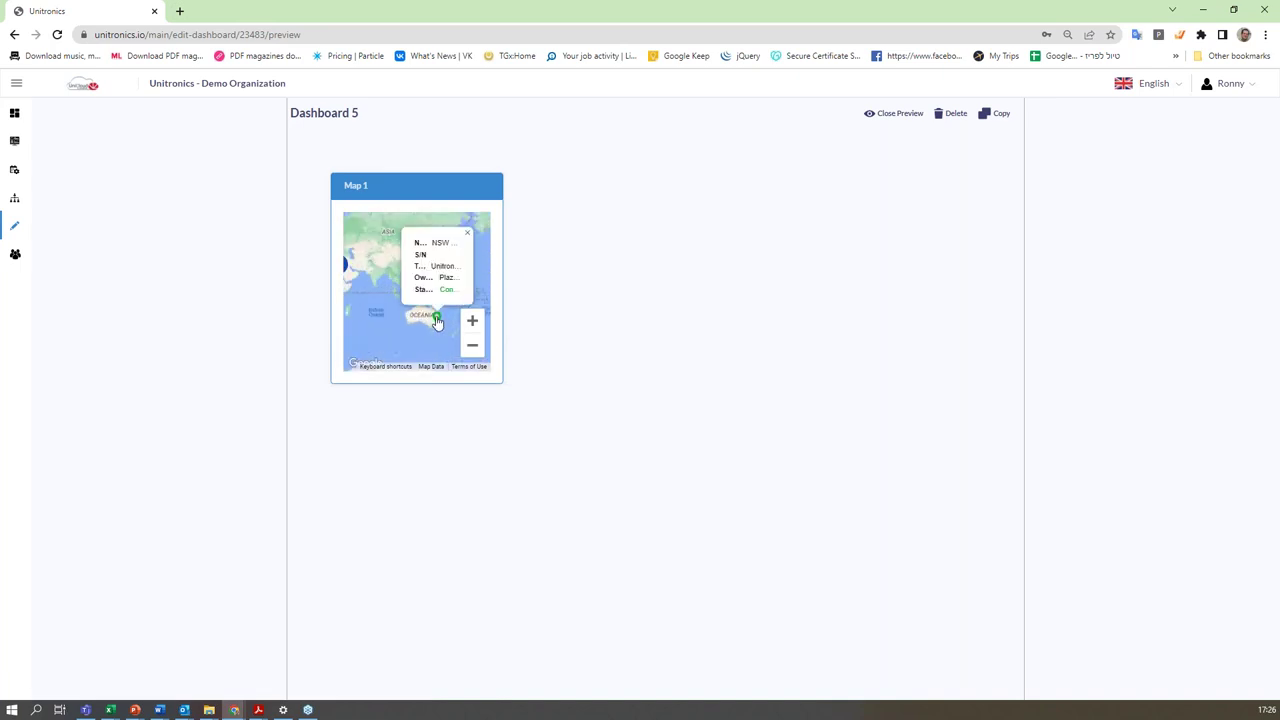
{"action": "left_click", "coordinate": [429, 323]}
{"action": "left_click", "coordinate": [418, 338]}
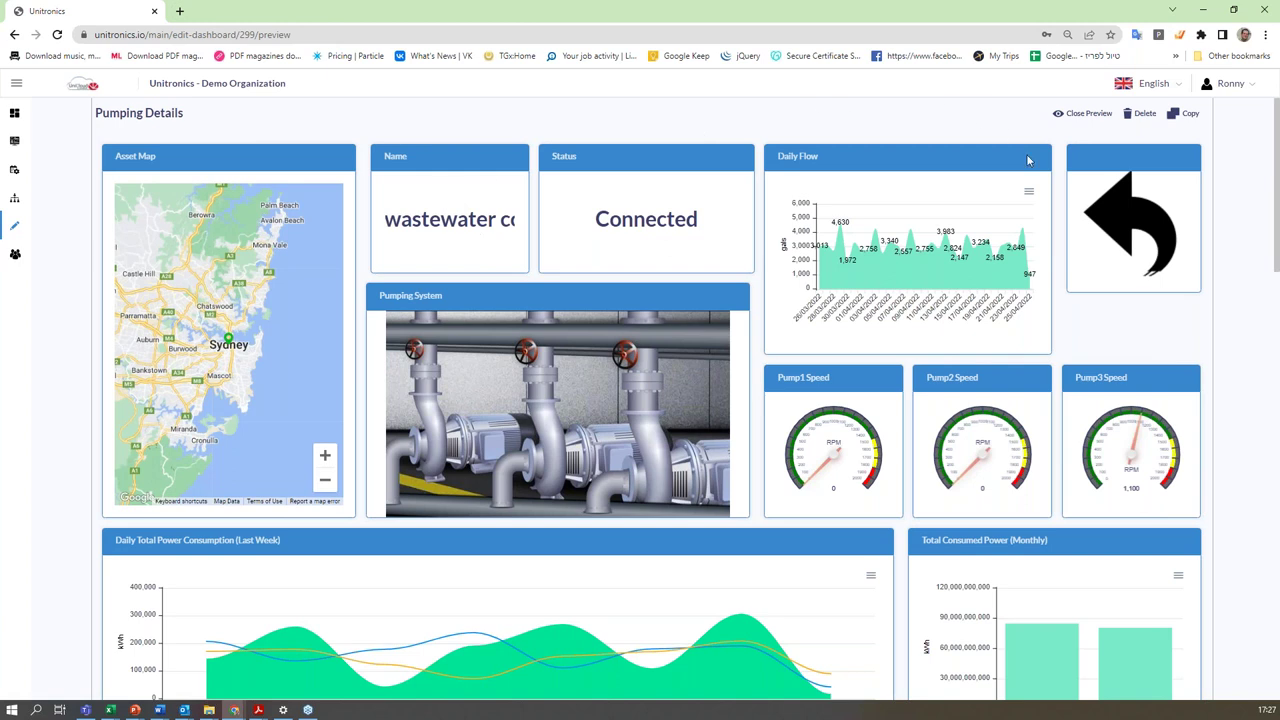
{"action": "left_click", "coordinate": [1069, 115]}
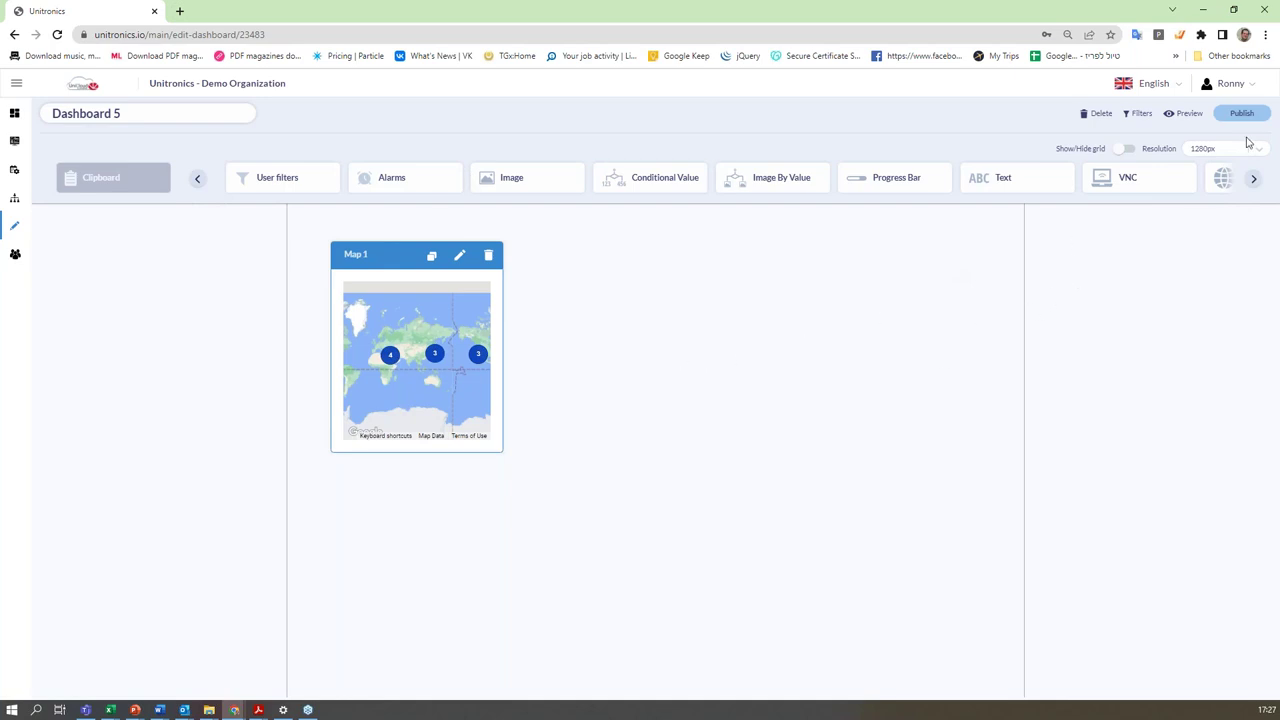
Look through the available widget types and place a Value widget on the canvas beside the map.
{"action": "left_click", "coordinate": [1256, 186]}
{"action": "left_click", "coordinate": [1255, 182]}
{"action": "left_click", "coordinate": [1255, 182]}
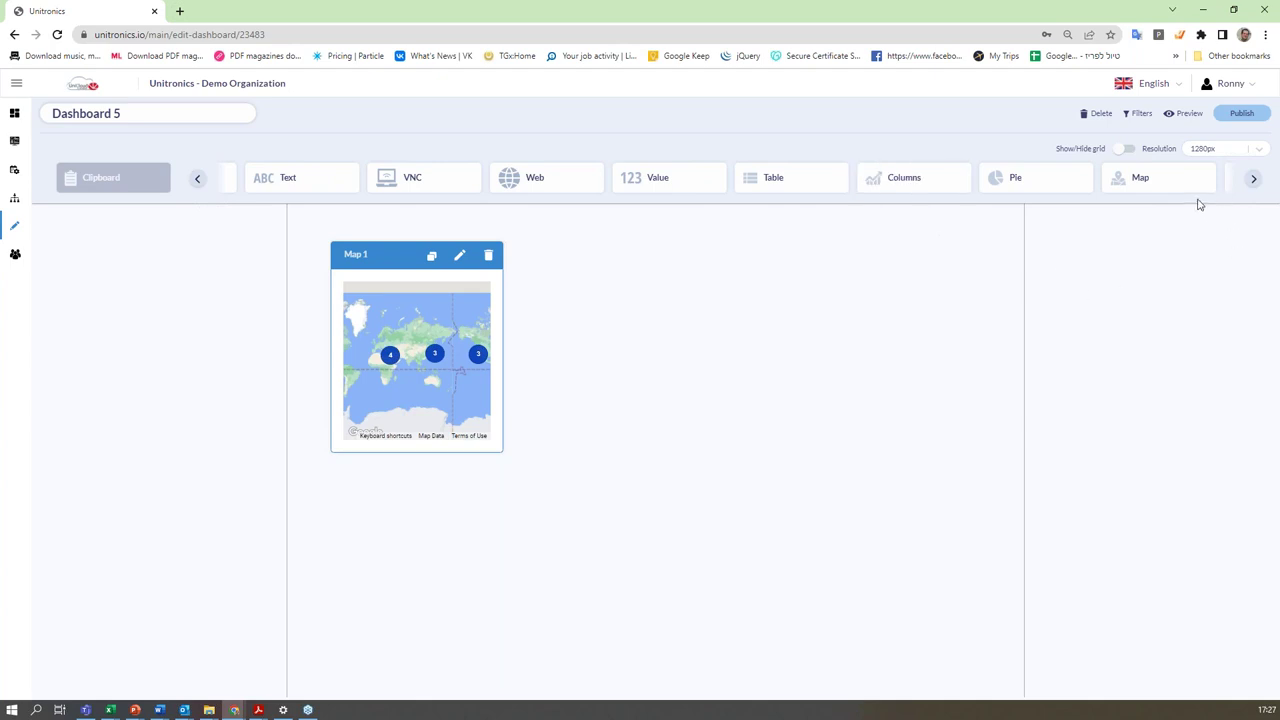
{"action": "left_click", "coordinate": [1253, 180]}
{"action": "left_click", "coordinate": [1254, 181]}
{"action": "left_click", "coordinate": [1256, 183]}
{"action": "left_click", "coordinate": [1256, 180]}
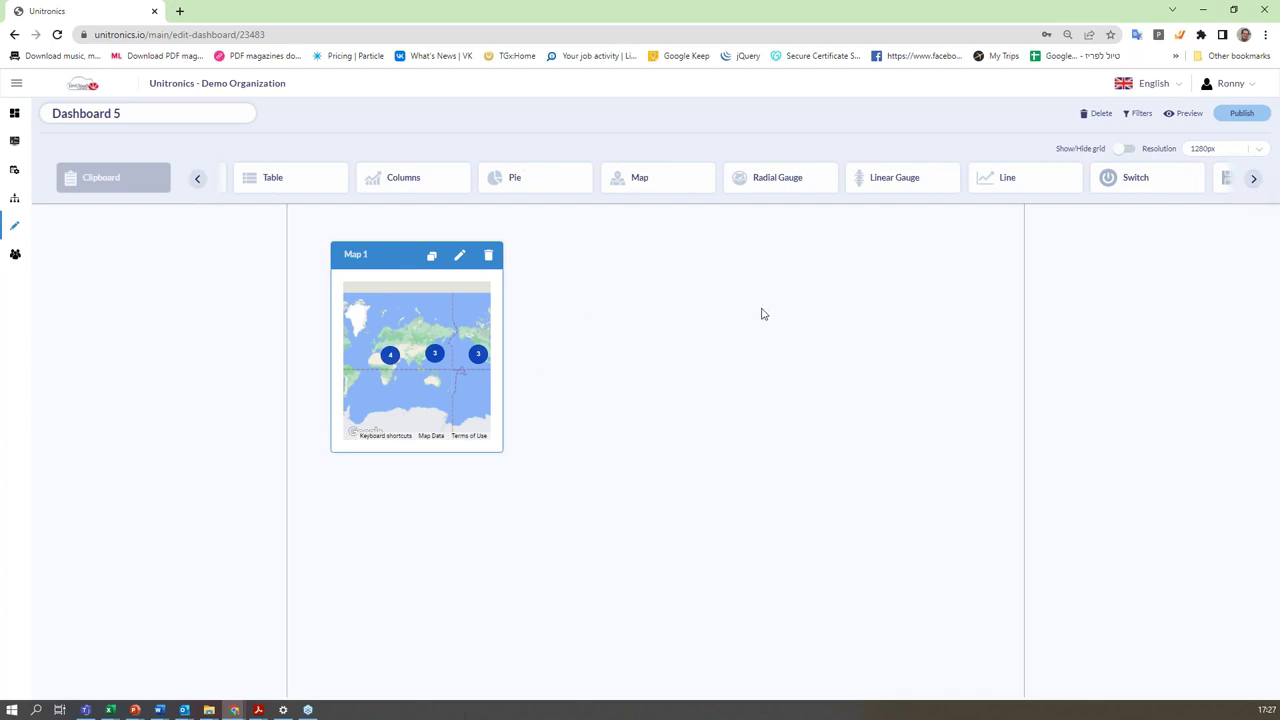
{"action": "left_click", "coordinate": [198, 179]}
{"action": "left_click_drag", "start_coordinate": [300, 177], "coordinate": [600, 205]}
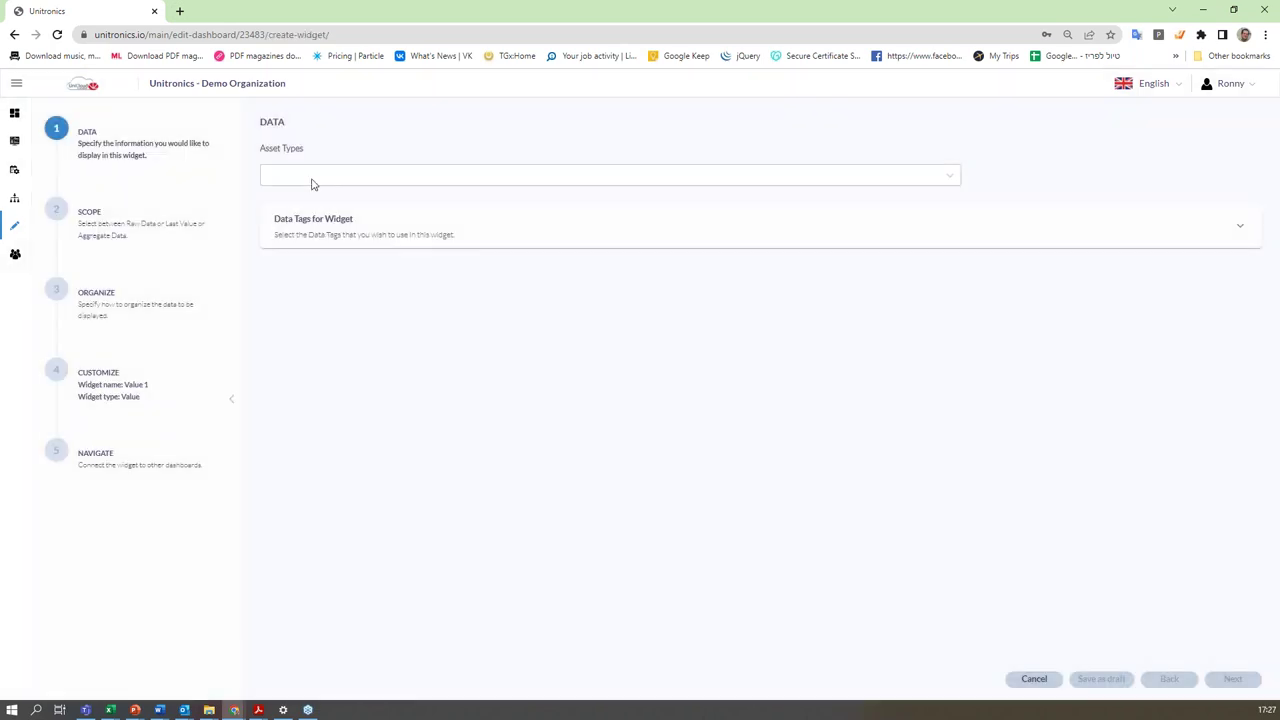
Set the Value widget's asset type to Unitronics Pumping System.
{"action": "left_click", "coordinate": [310, 180]}
{"action": "scroll", "coordinate": [352, 300], "scroll_direction": "down", "scroll_amount": 5}
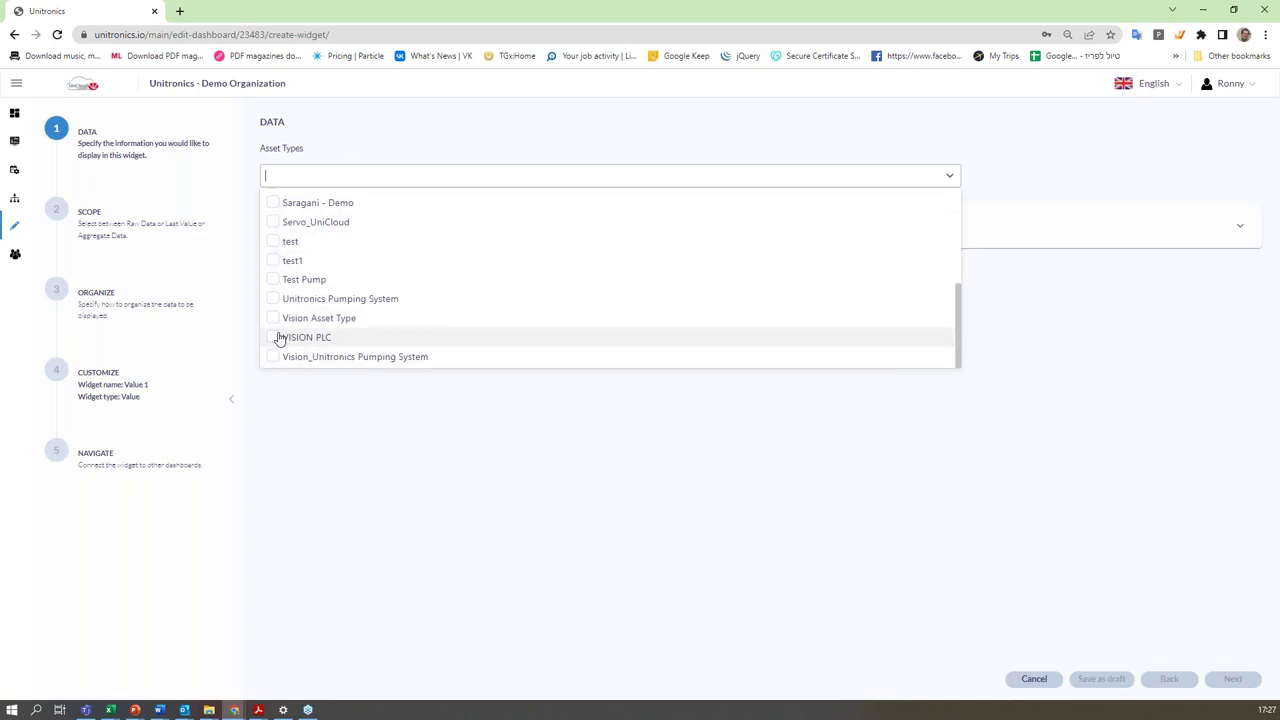
{"action": "left_click", "coordinate": [280, 300]}
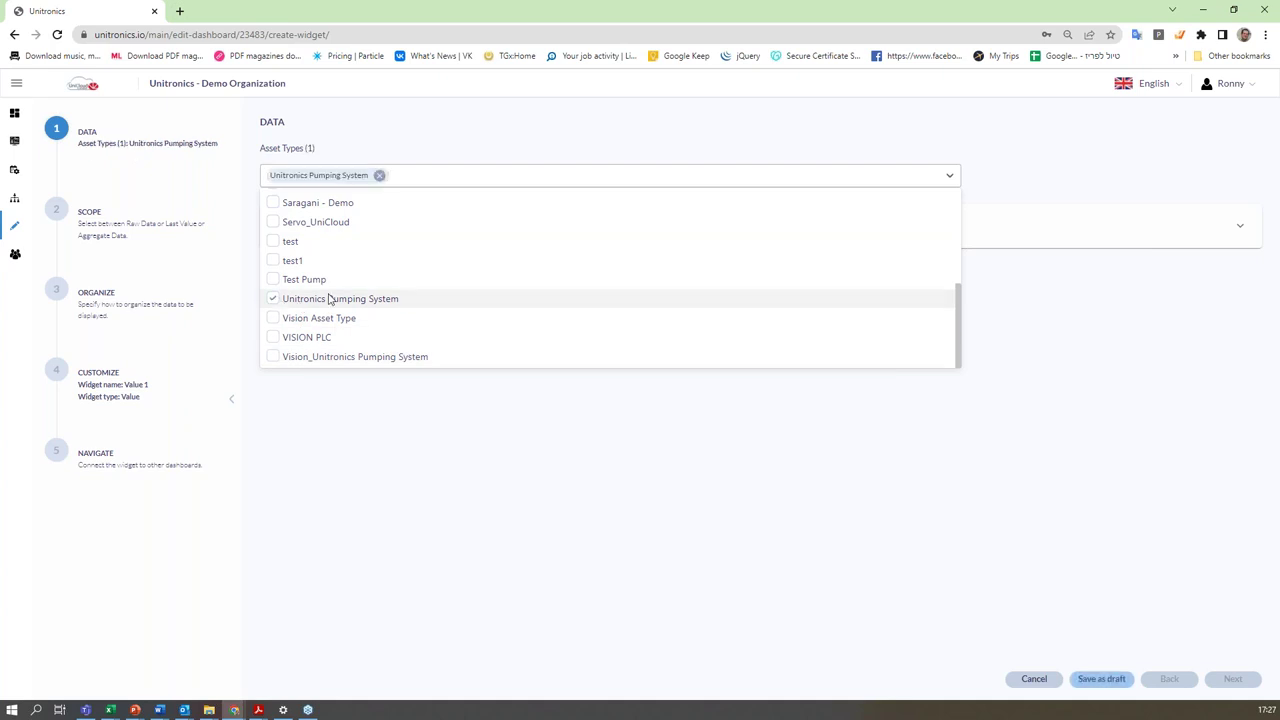
{"action": "left_click", "coordinate": [476, 136]}
Leave the Value widget's asset properties empty, select the Pump1.Temperature tag as its data, and advance to the Scope stage.
{"action": "left_click", "coordinate": [394, 238]}
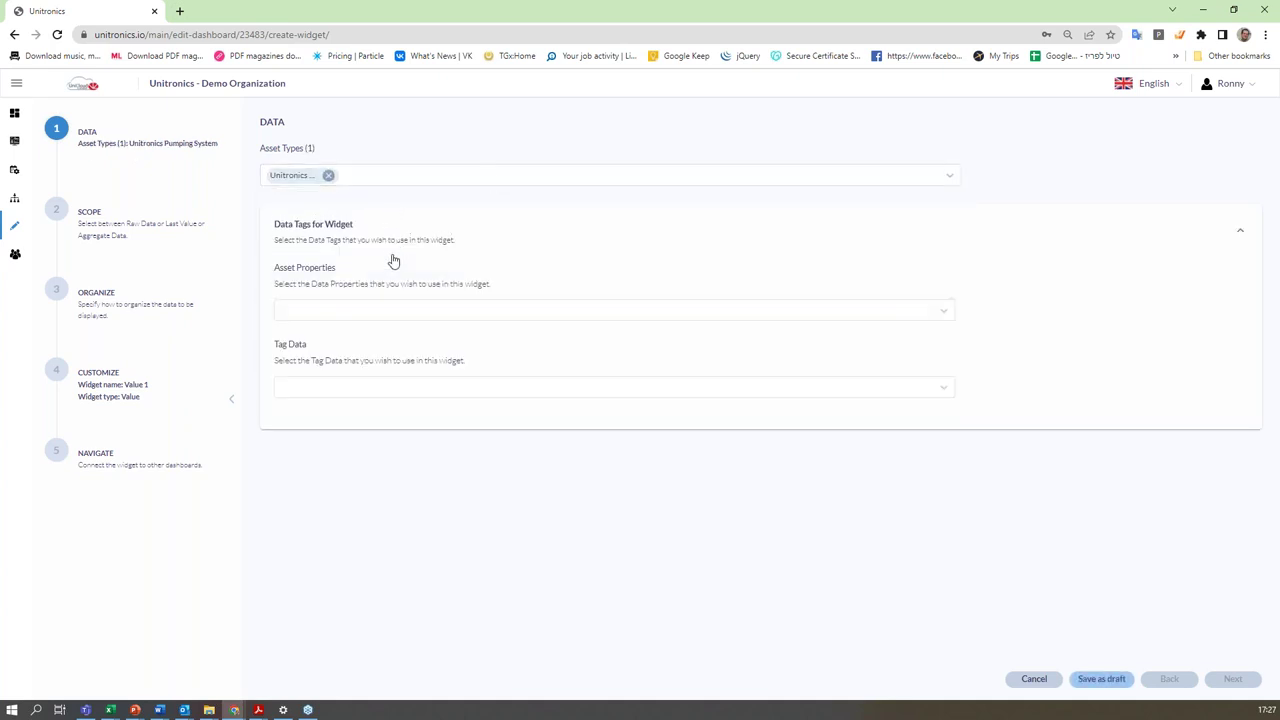
{"action": "left_click", "coordinate": [339, 316]}
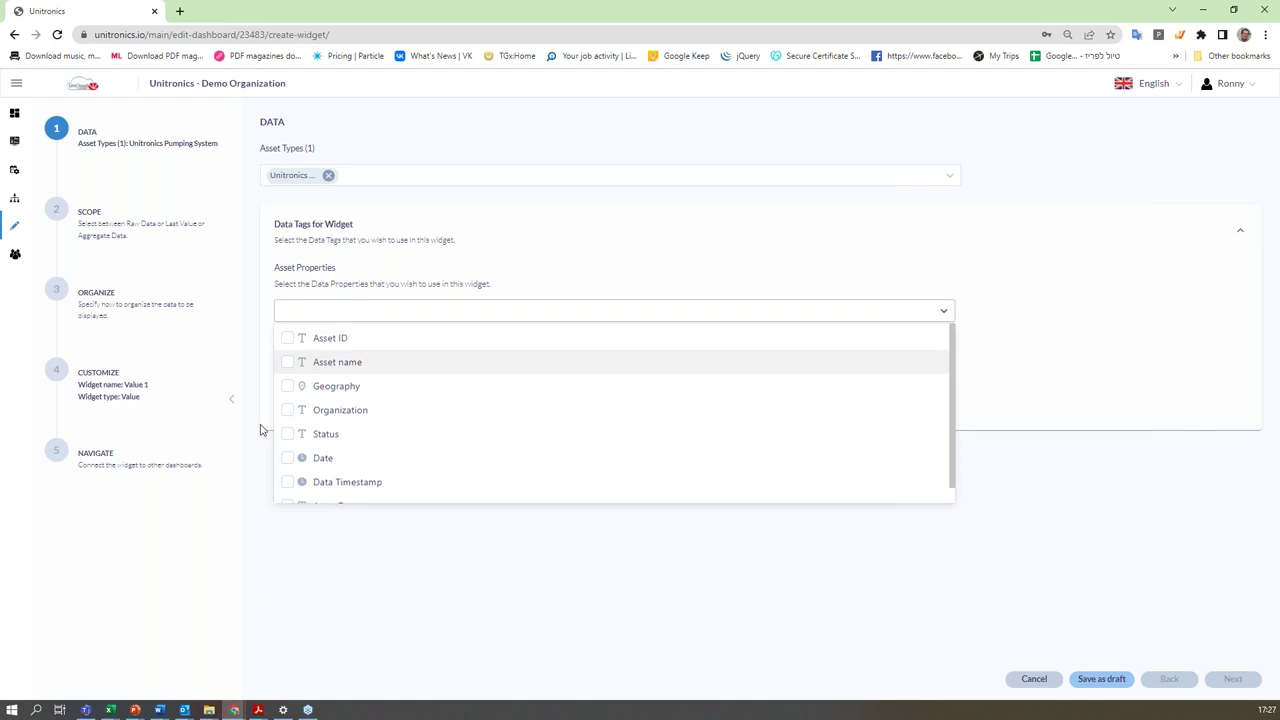
{"action": "left_click", "coordinate": [472, 285]}
{"action": "left_click", "coordinate": [358, 395]}
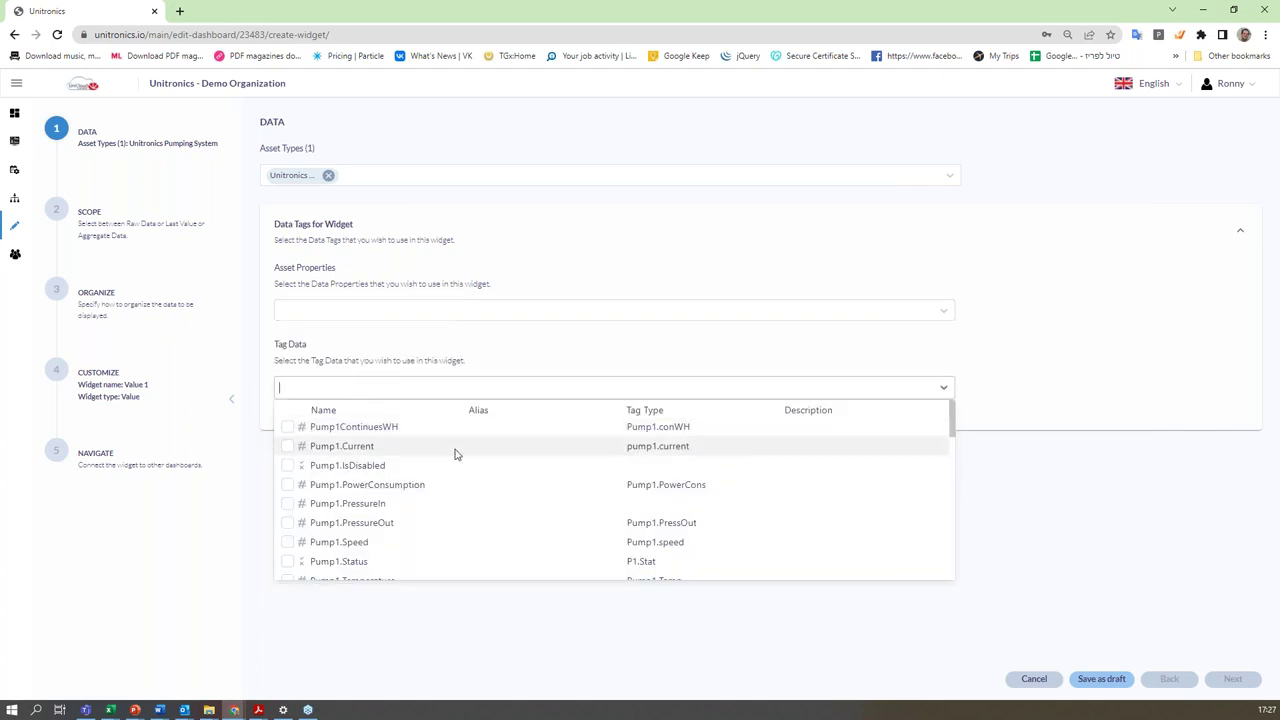
{"action": "scroll", "coordinate": [400, 505], "scroll_direction": "down", "scroll_amount": 1}
{"action": "left_click", "coordinate": [287, 518]}
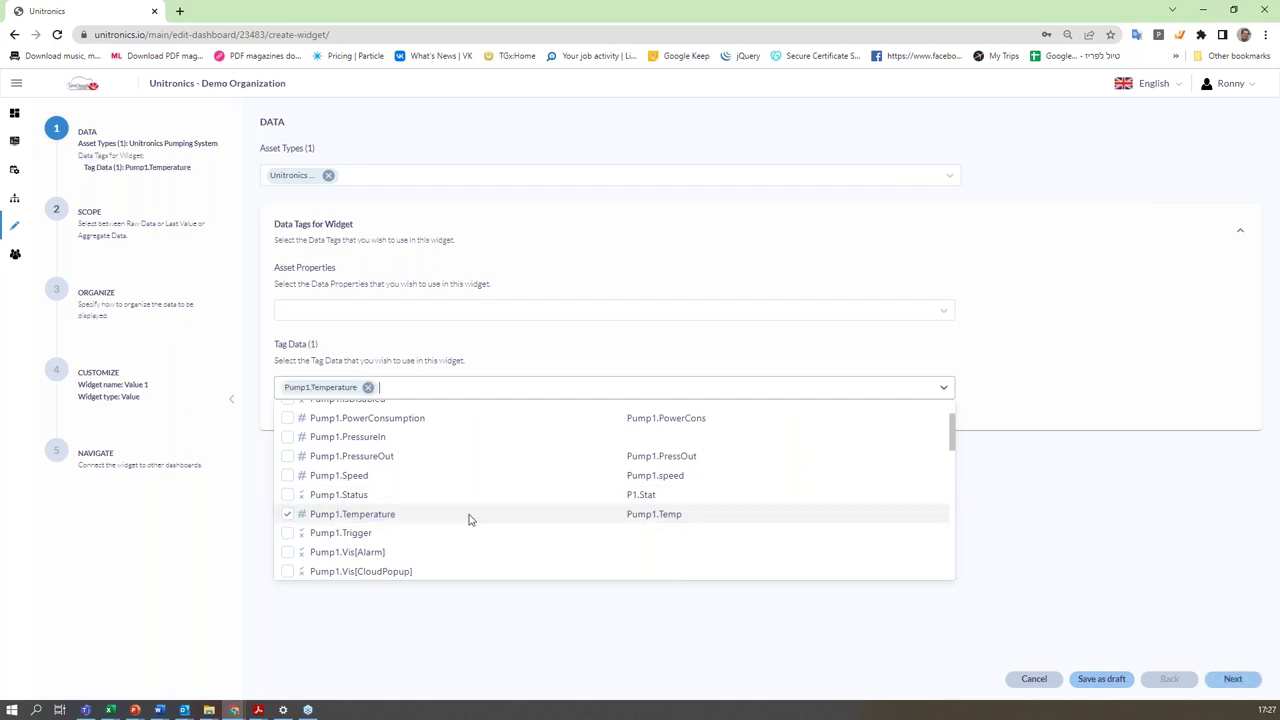
{"action": "left_click", "coordinate": [612, 352]}
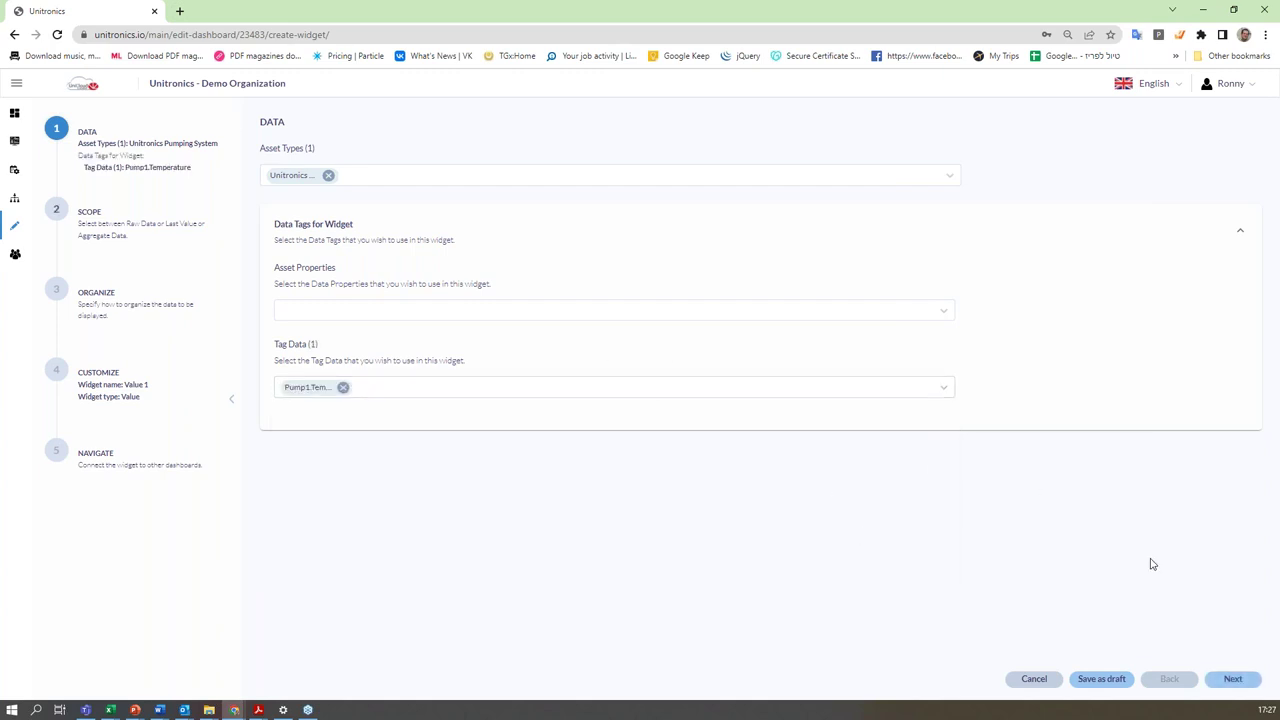
{"action": "left_click", "coordinate": [1230, 679]}
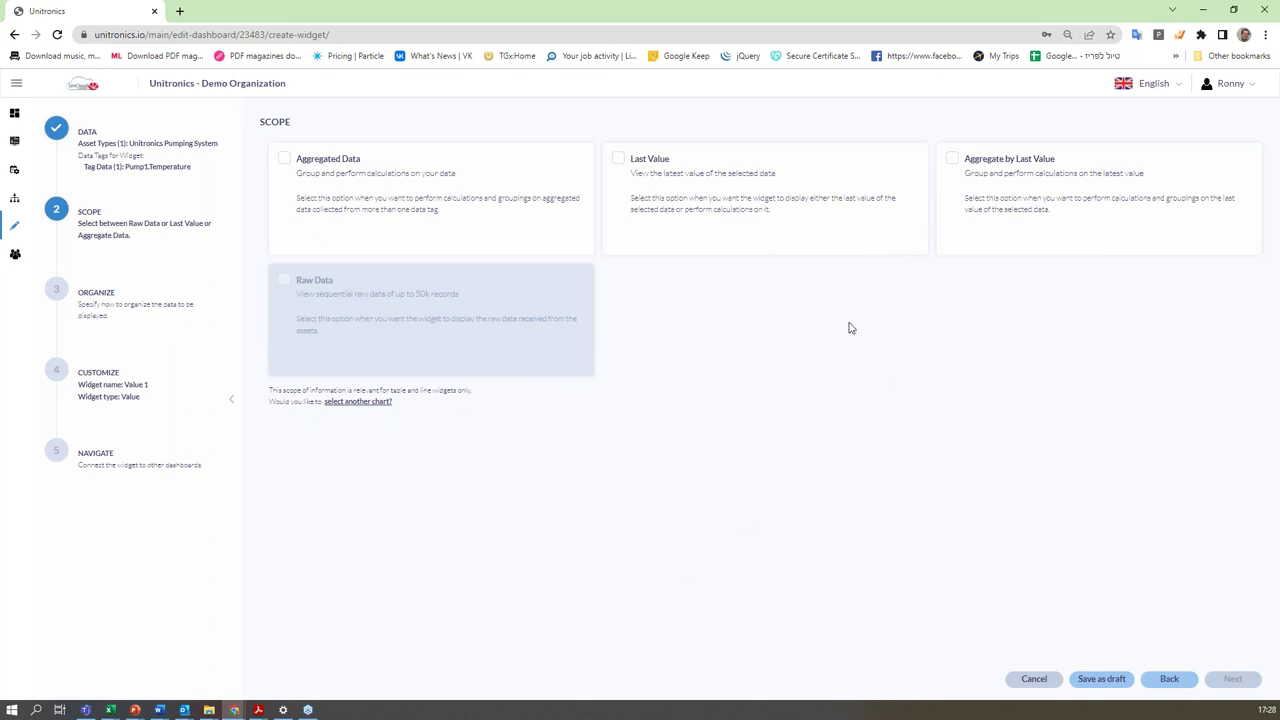
Set the Value widget's scope to Aggregate by Last Value and use the average of Pump1.Temperature as its metric.
{"action": "left_click", "coordinate": [956, 165]}
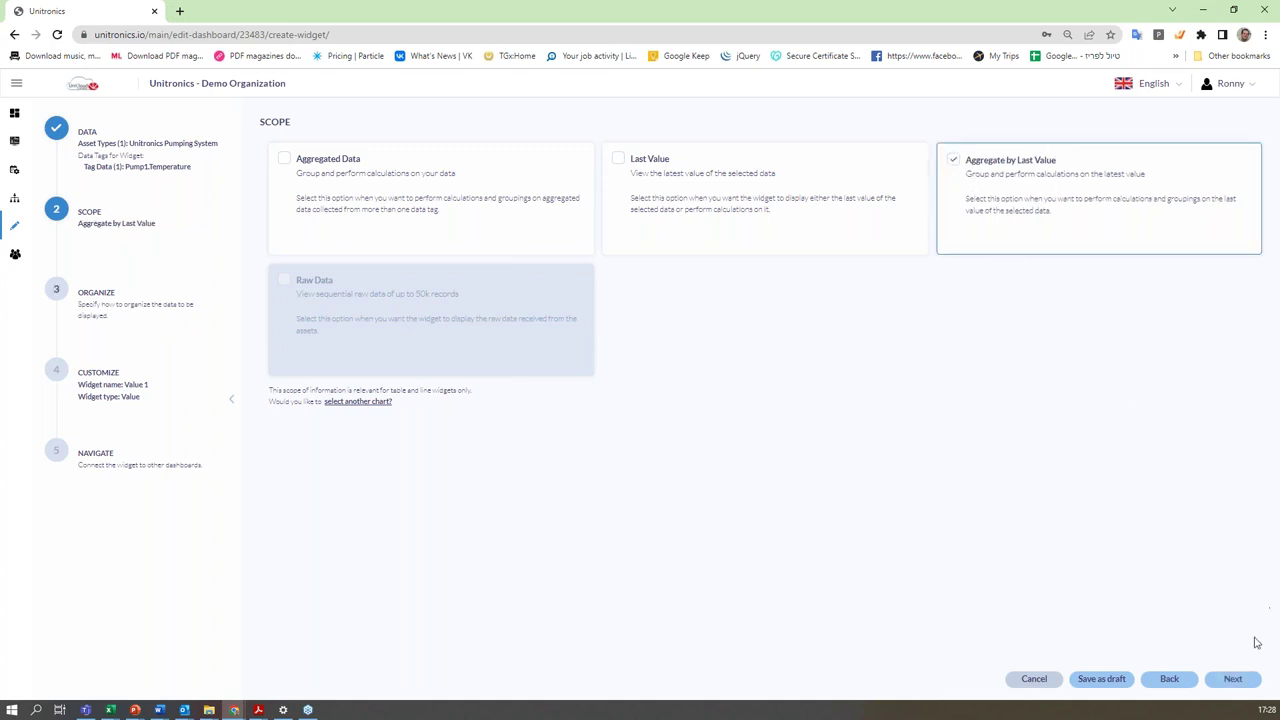
{"action": "left_click", "coordinate": [1235, 682]}
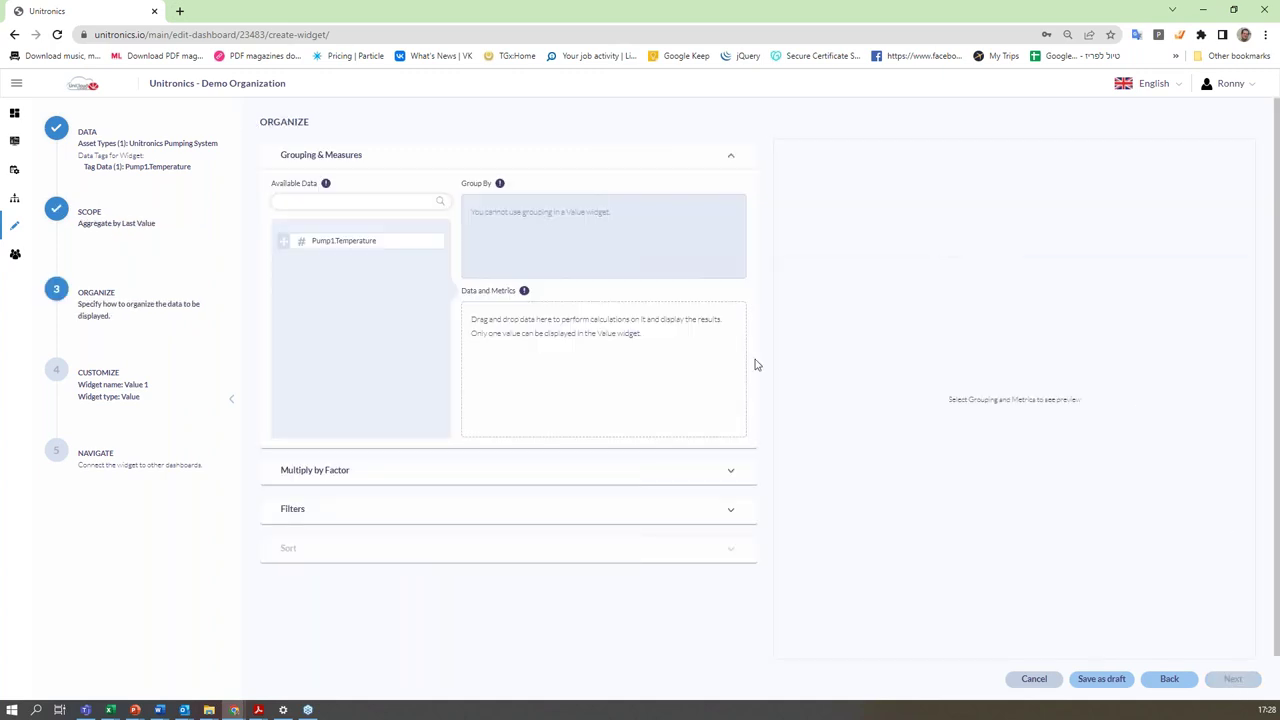
{"action": "left_click_drag", "start_coordinate": [293, 251], "coordinate": [586, 340]}
{"action": "left_click", "coordinate": [656, 326]}
{"action": "left_click", "coordinate": [518, 345]}
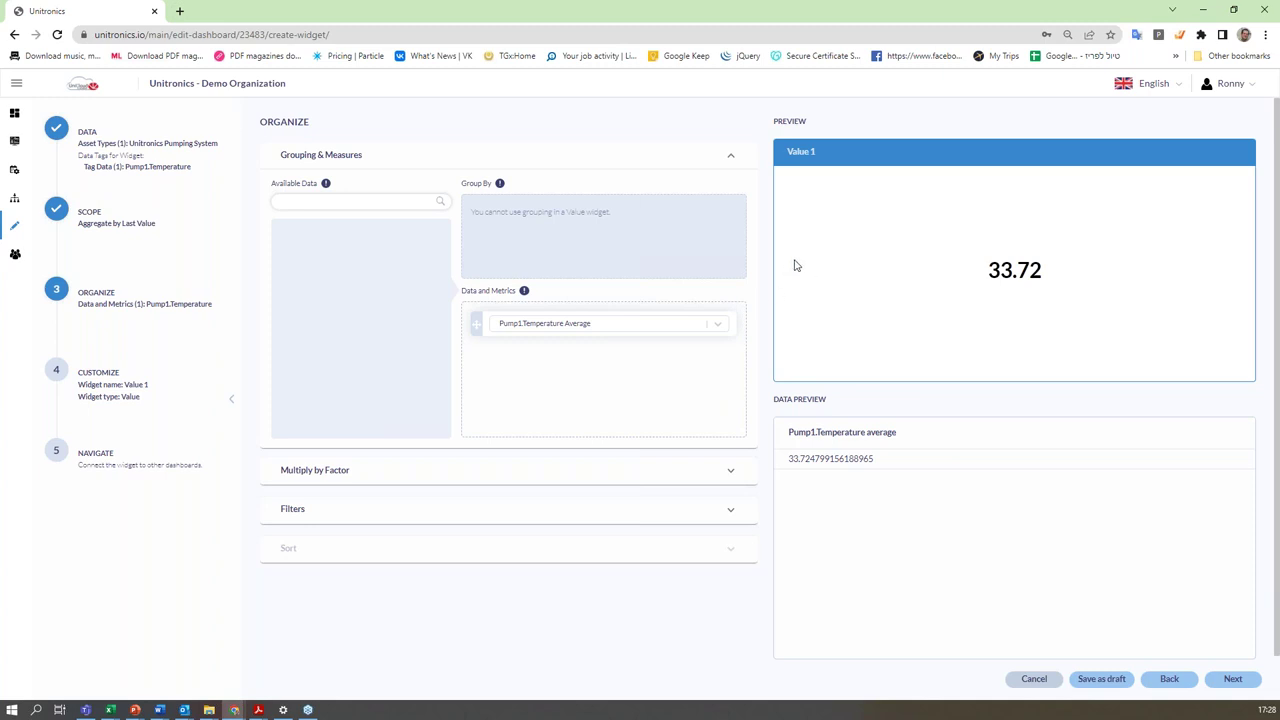
Keep the Value widget's default customization and advance to the Navigate stage.
{"action": "mouse_move", "coordinate": [796, 265]}
{"action": "left_click", "coordinate": [1245, 686]}
{"action": "left_click", "coordinate": [1240, 680]}
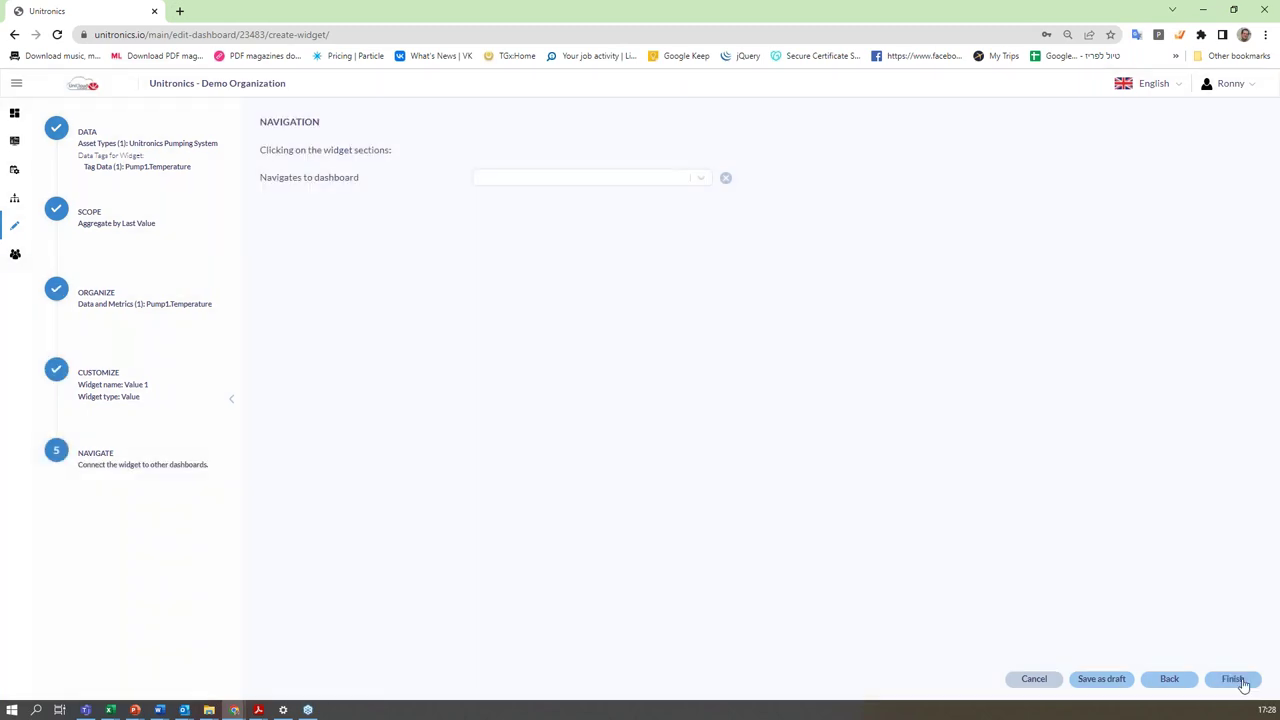
Finish the Value widget without linking it to another dashboard and enlarge it on the canvas so the whole number fits.
{"action": "left_click", "coordinate": [1240, 679]}
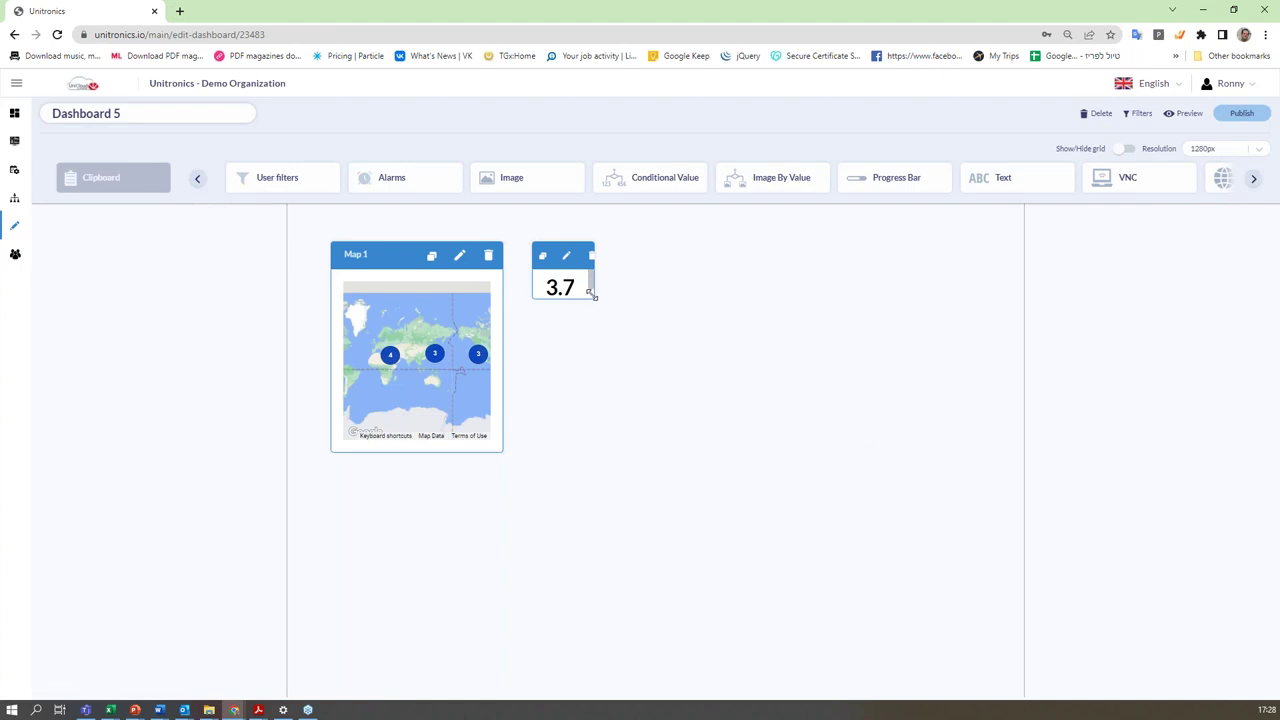
{"action": "left_click_drag", "start_coordinate": [592, 292], "coordinate": [736, 354]}
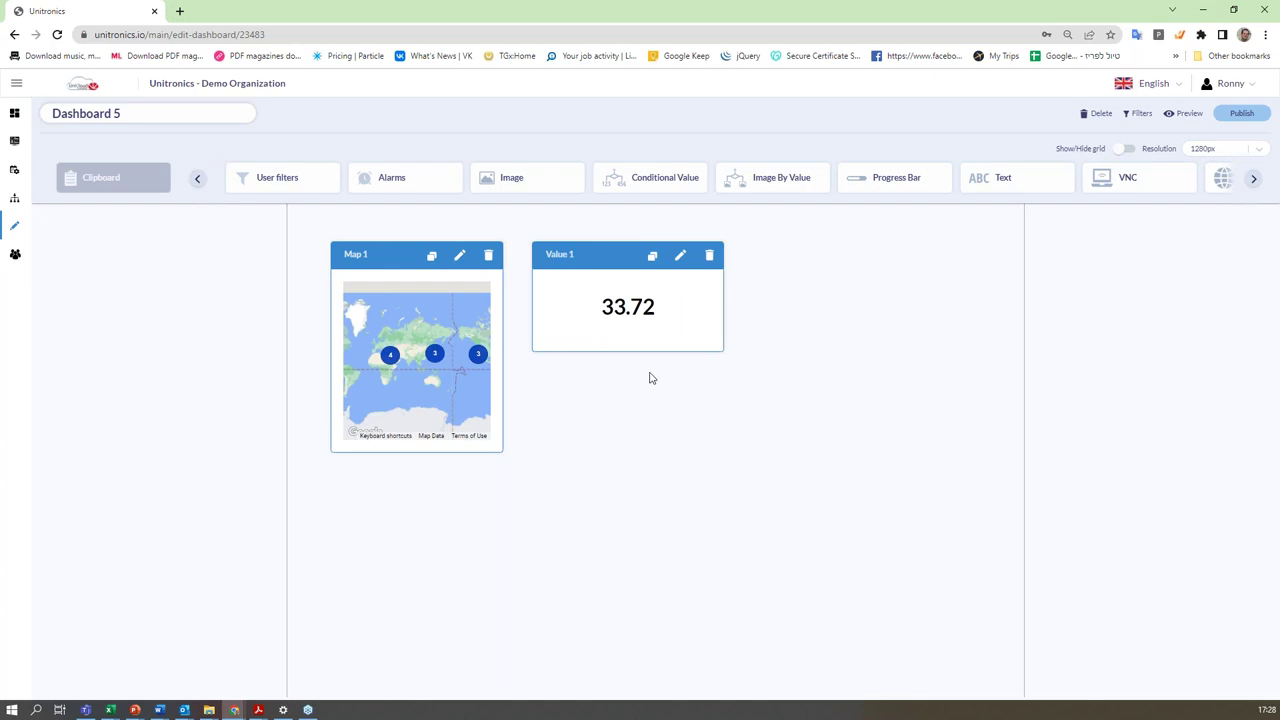
Place a copy of the Value widget below the original and change the copy's scope to Aggregated Data.
{"action": "left_click", "coordinate": [651, 257]}
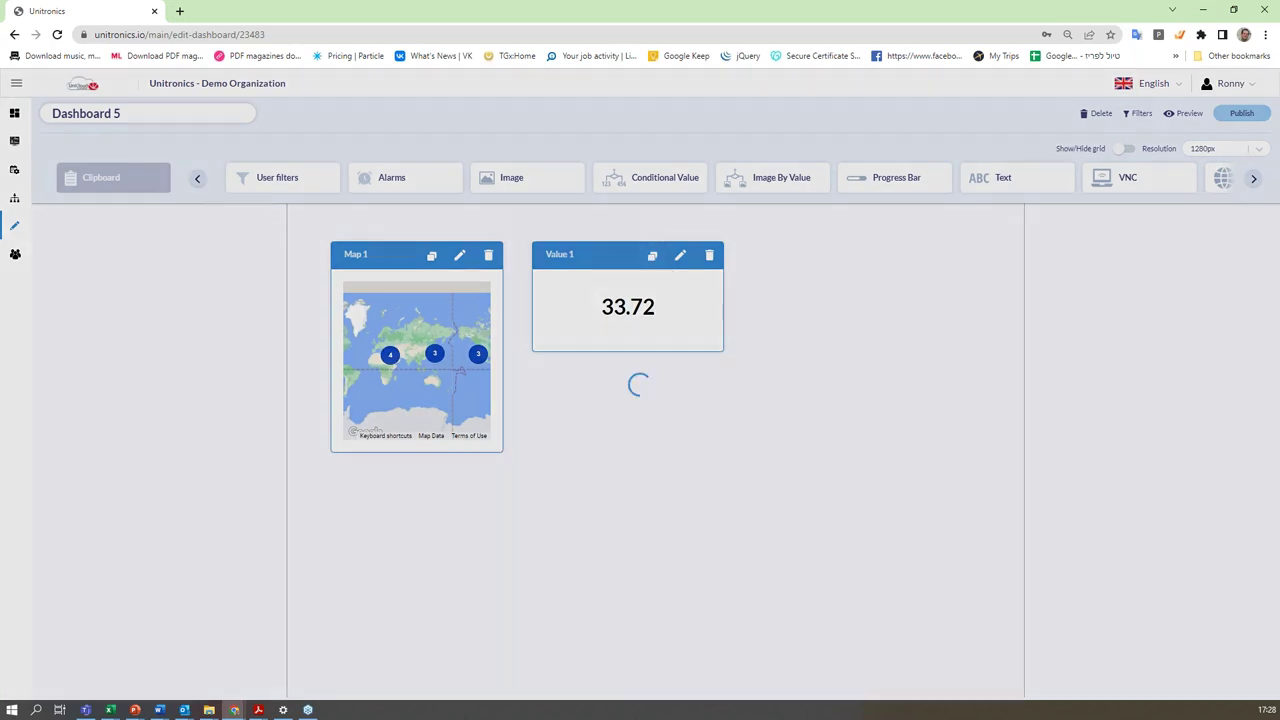
{"action": "left_click_drag", "start_coordinate": [117, 176], "coordinate": [780, 630]}
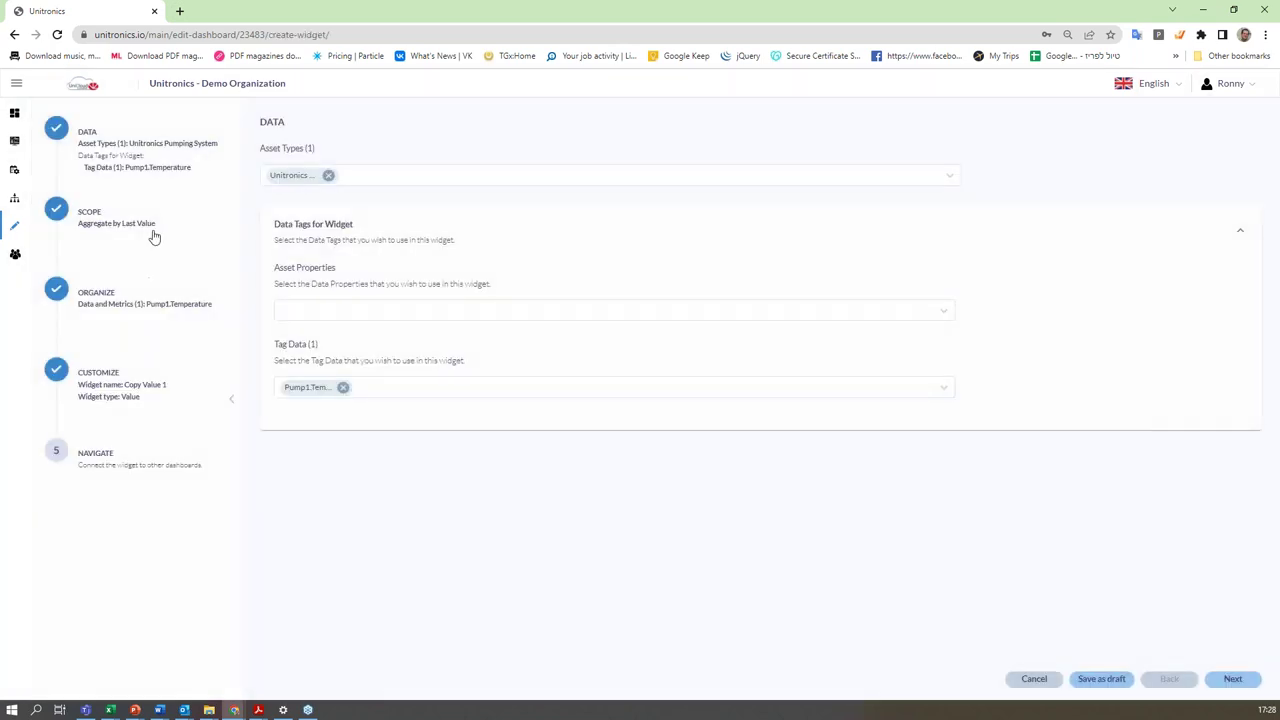
{"action": "left_click", "coordinate": [100, 234]}
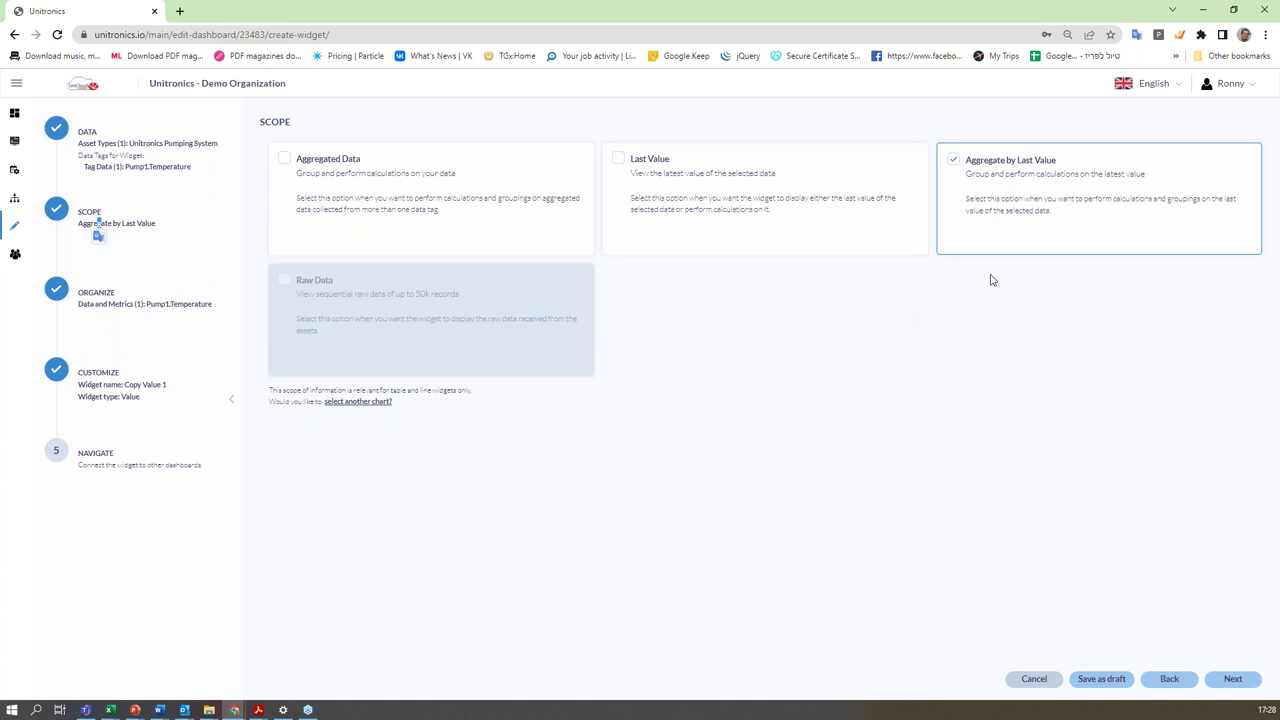
{"action": "left_click", "coordinate": [287, 160]}
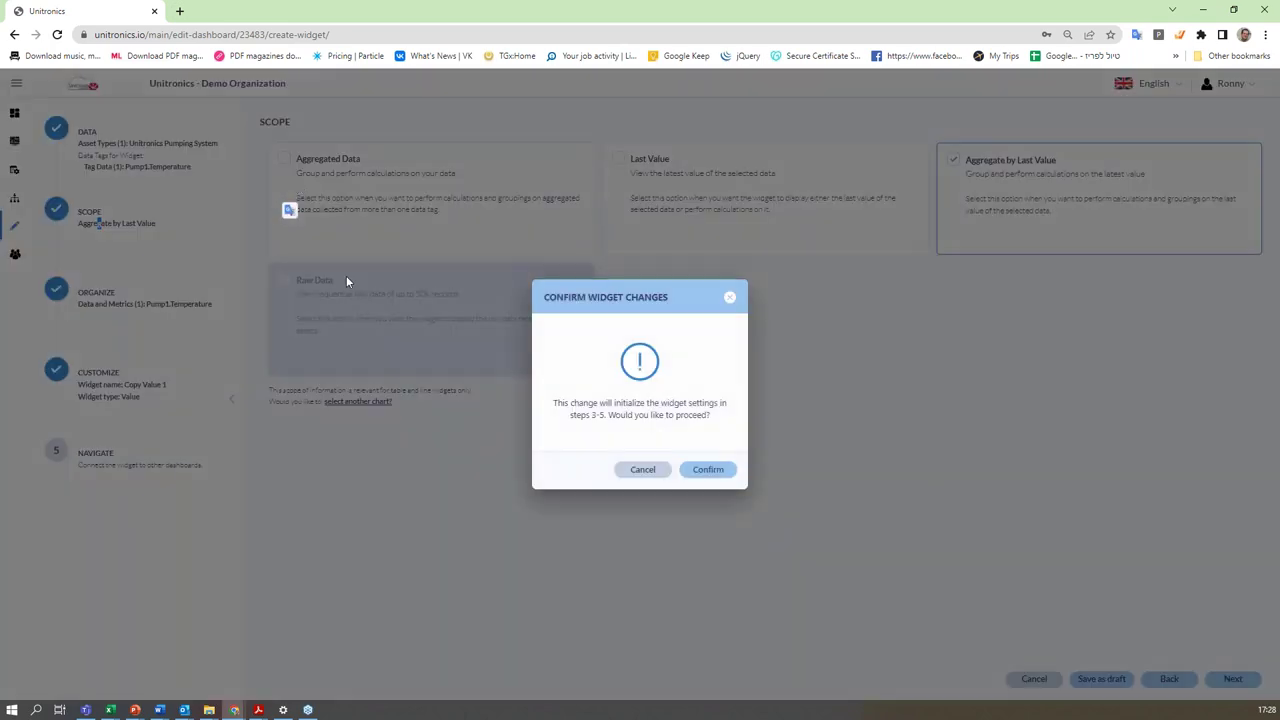
{"action": "left_click", "coordinate": [706, 472]}
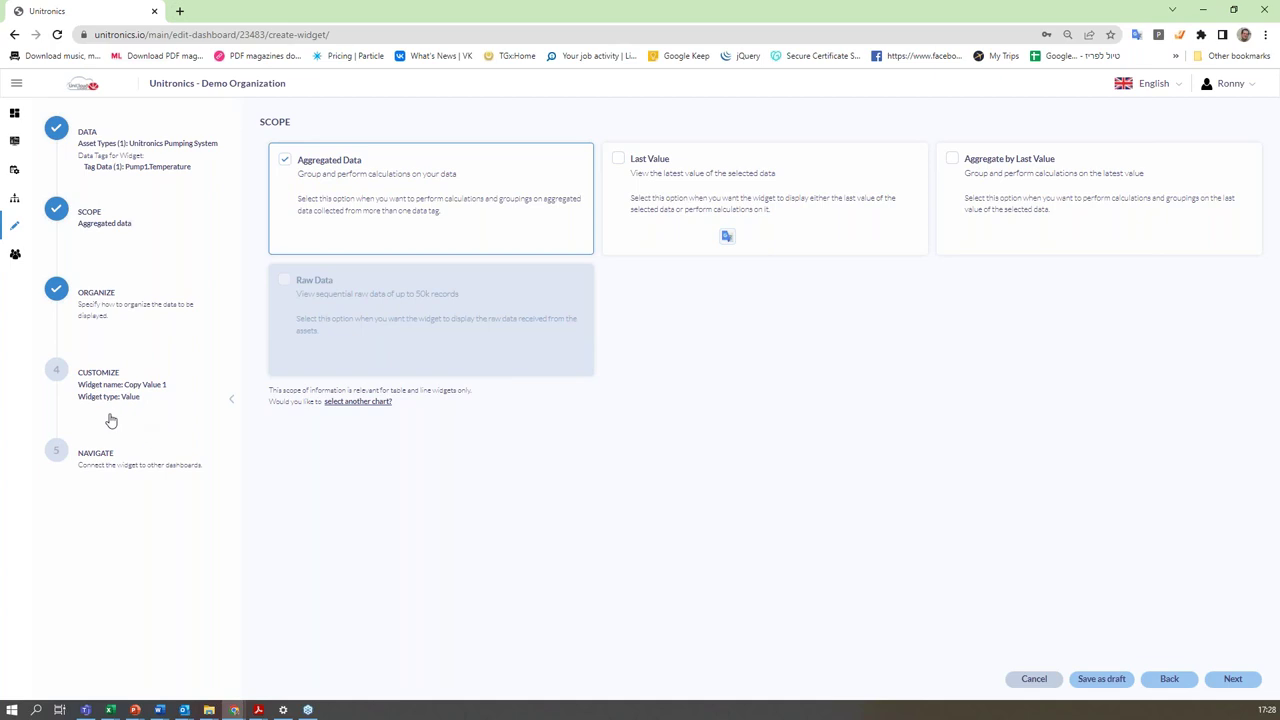
Use Pump1.Temperature as the copied widget's metric, previewing Count before setting the calculation to Average.
{"action": "left_click", "coordinate": [95, 305]}
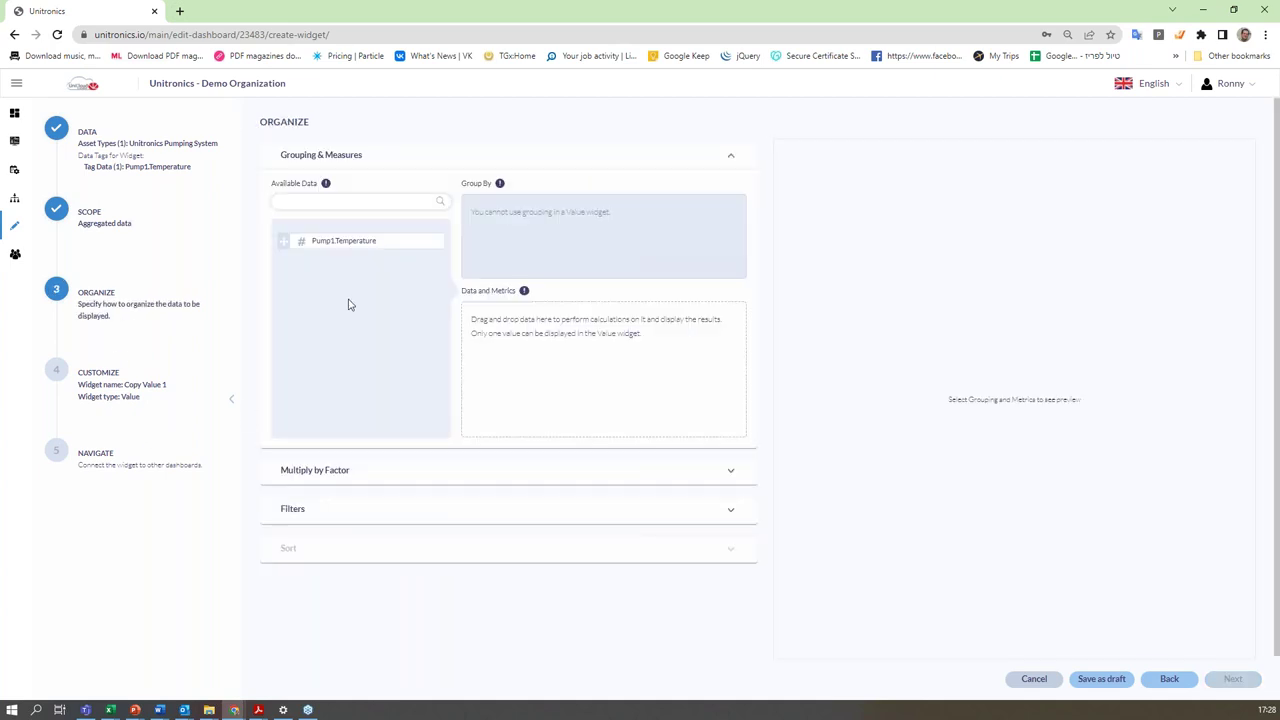
{"action": "left_click_drag", "start_coordinate": [283, 243], "coordinate": [502, 345]}
{"action": "left_click", "coordinate": [713, 329]}
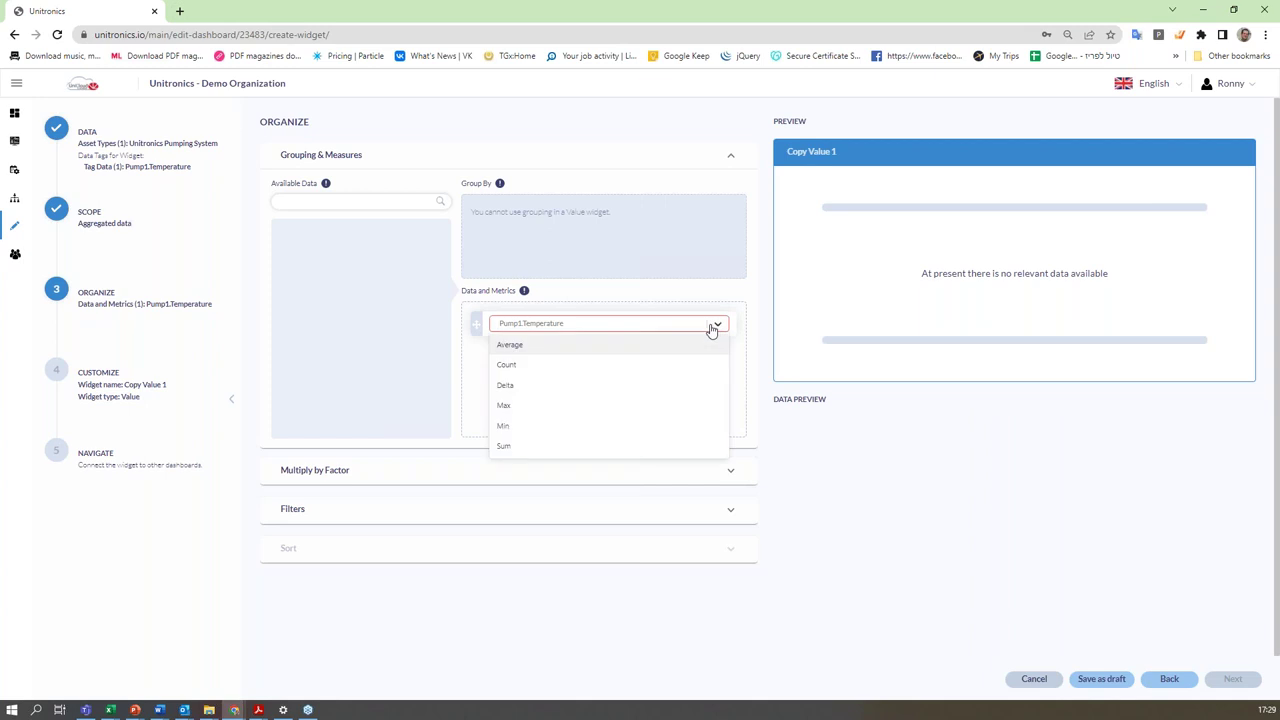
{"action": "left_click", "coordinate": [506, 366]}
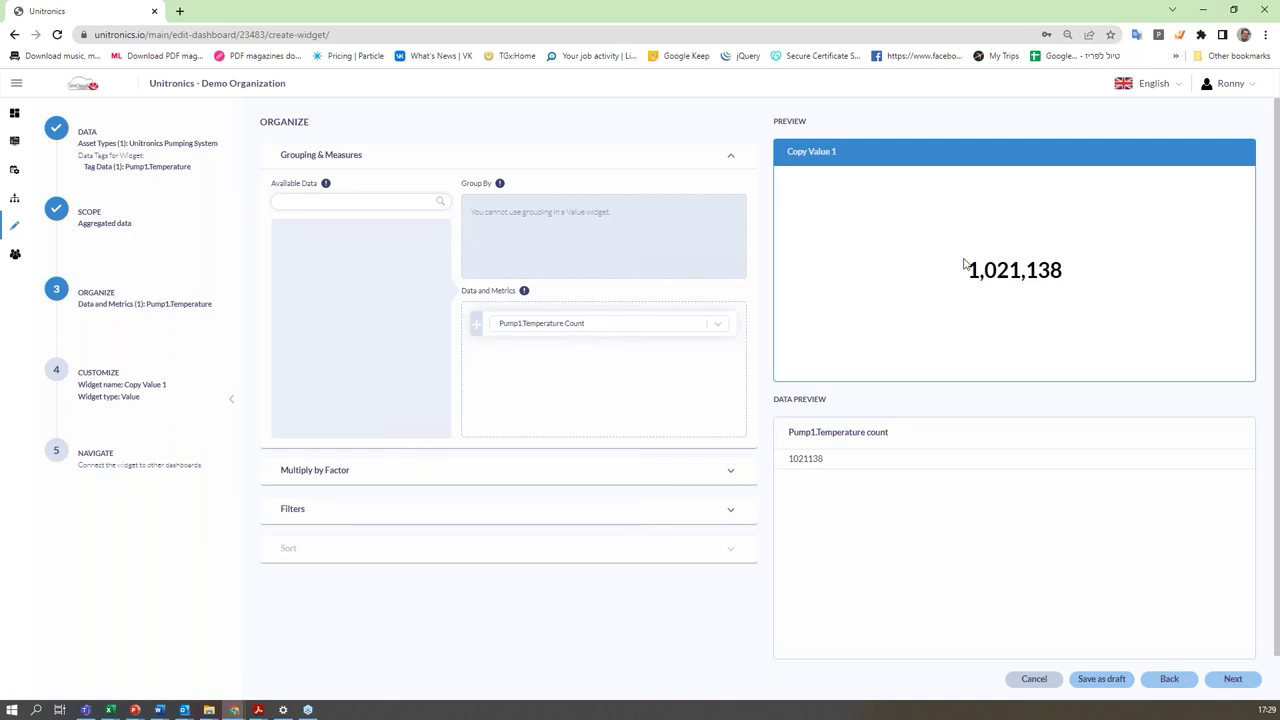
{"action": "left_click", "coordinate": [720, 326]}
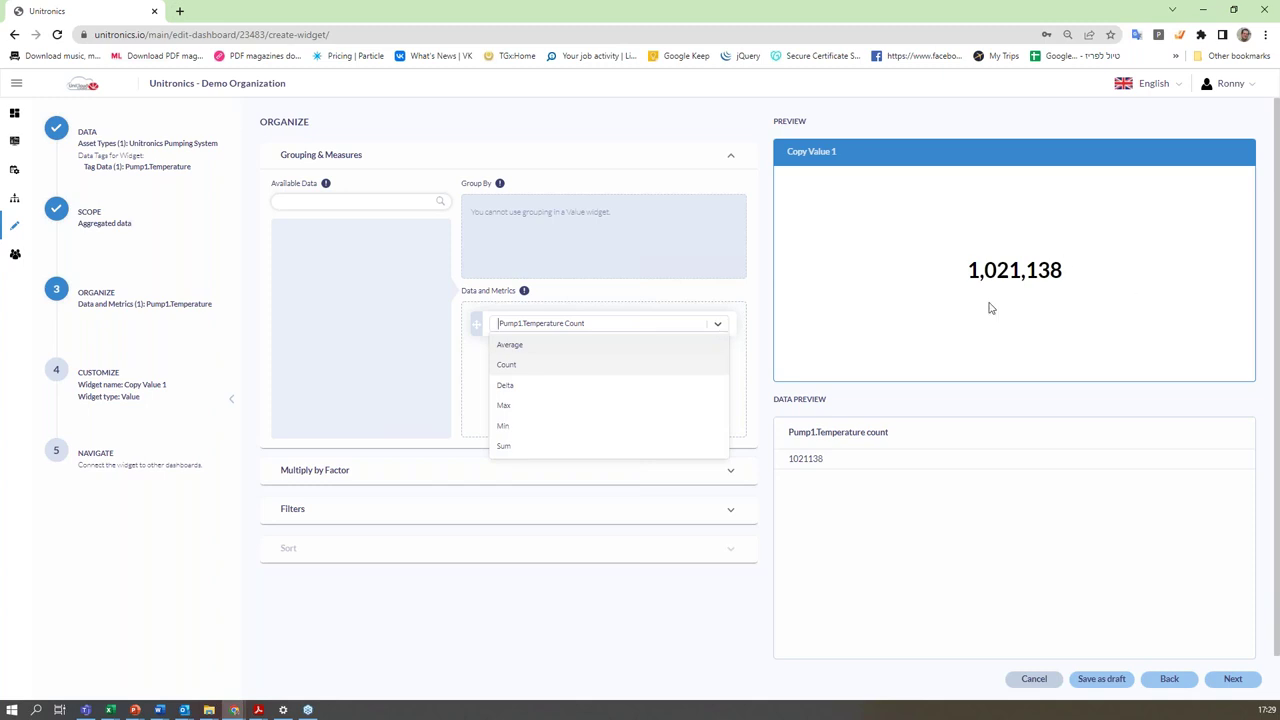
{"action": "left_click", "coordinate": [511, 345]}
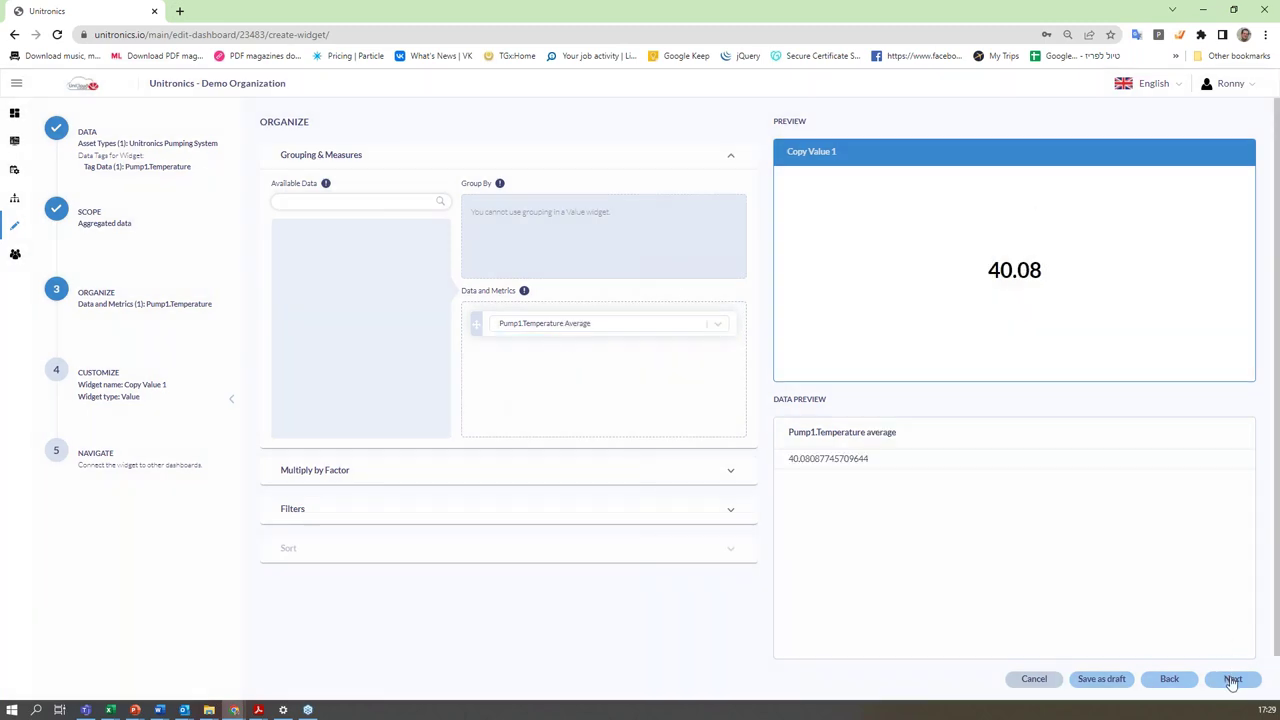
Set the copied widget's value color to light red DE6B6B and finish the widget without linking it to a dashboard.
{"action": "left_click", "coordinate": [1229, 686]}
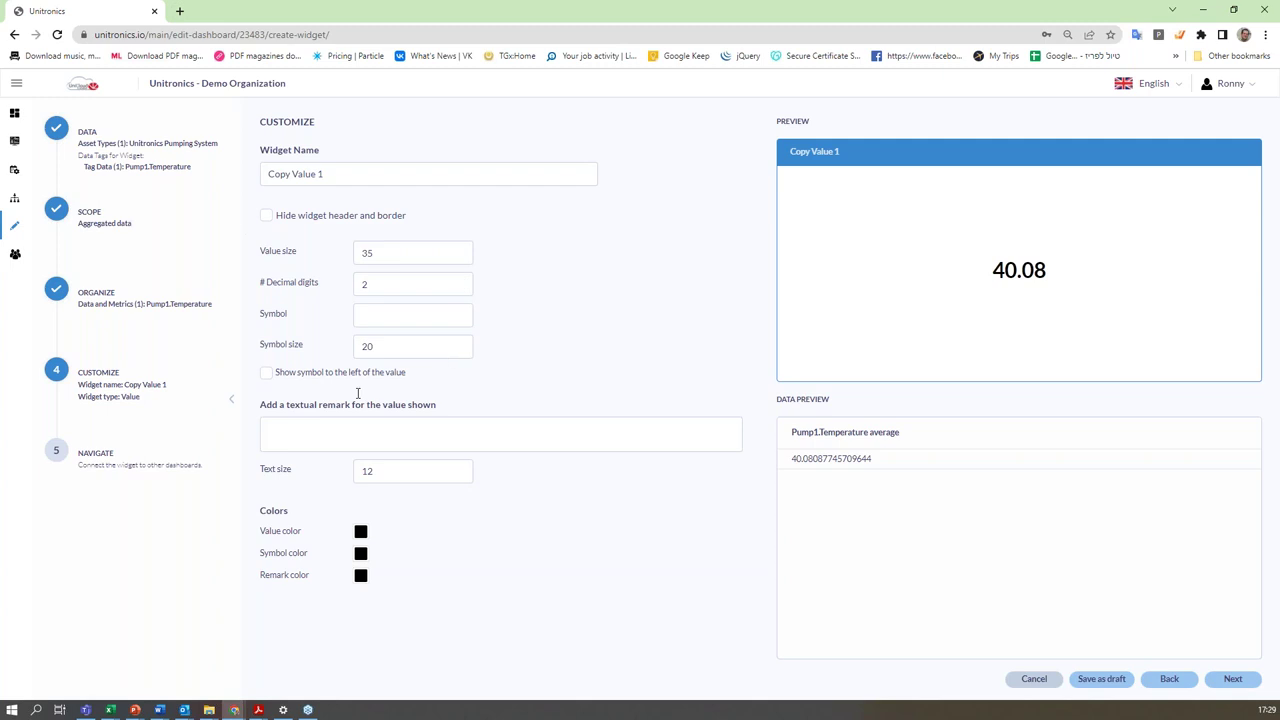
{"action": "left_click", "coordinate": [361, 531]}
{"action": "left_click", "coordinate": [442, 515]}
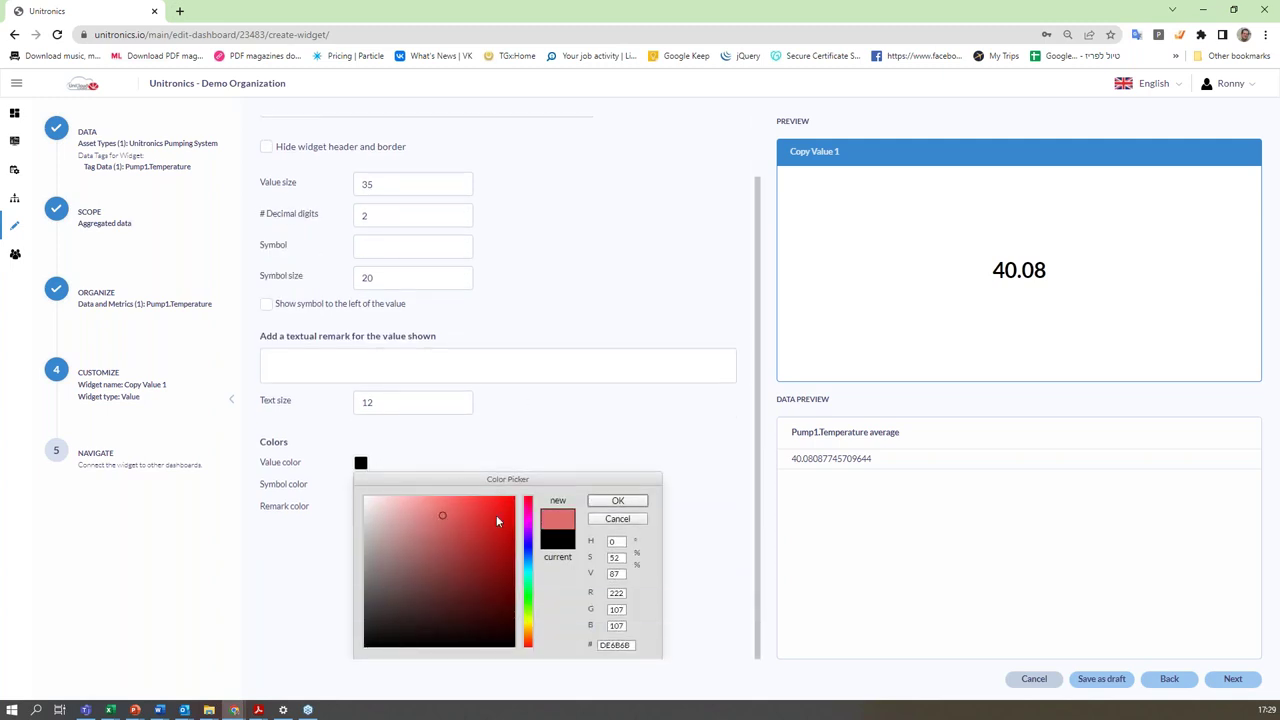
{"action": "left_click", "coordinate": [620, 501]}
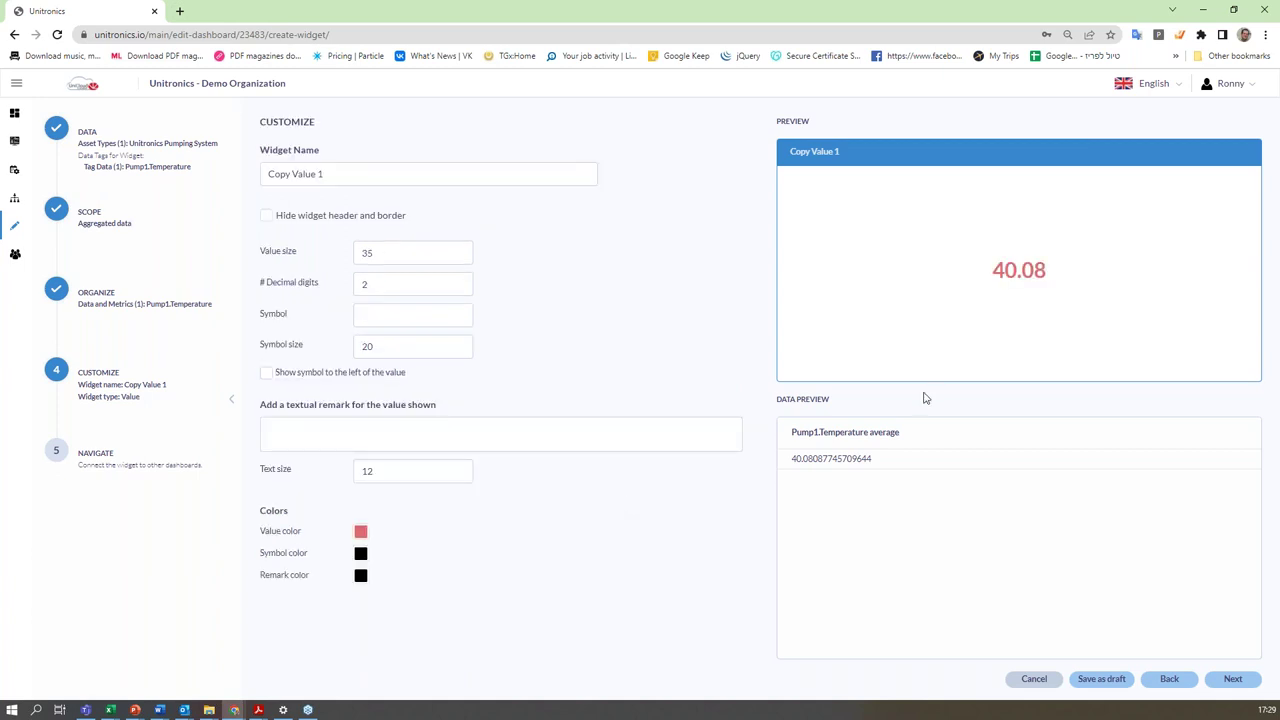
{"action": "left_click", "coordinate": [1236, 681]}
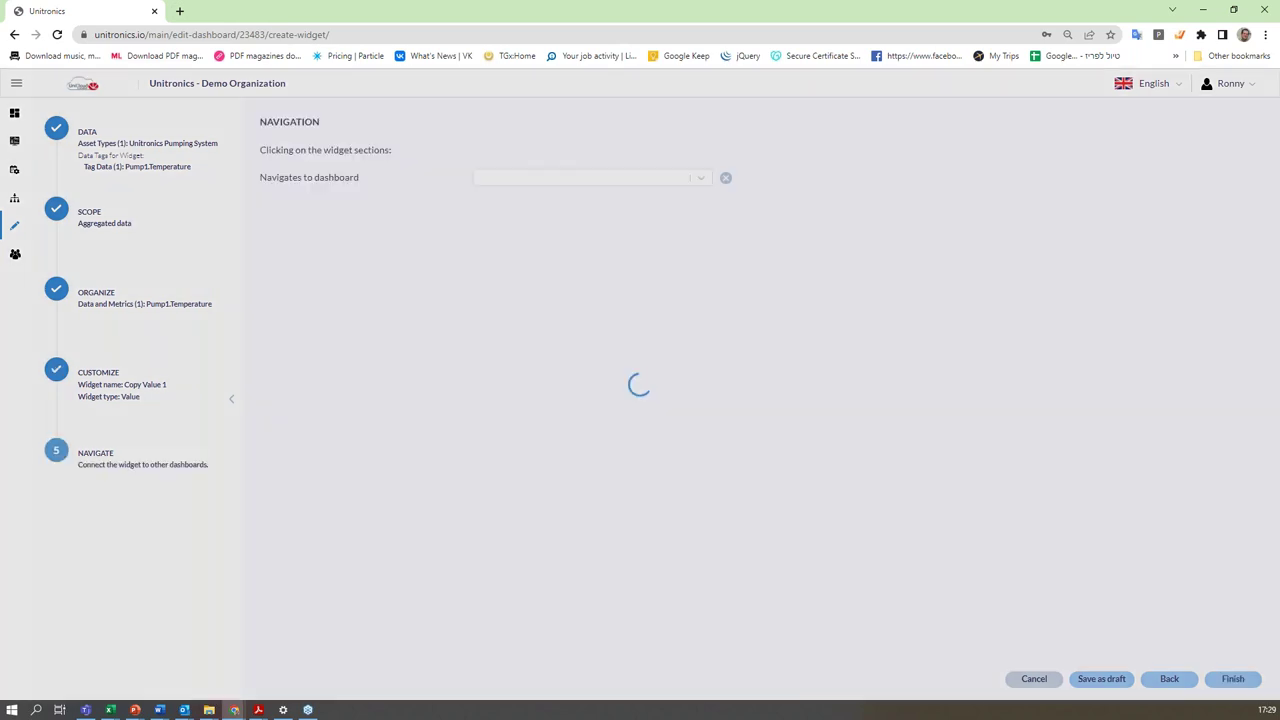
{"action": "left_click", "coordinate": [1244, 688]}
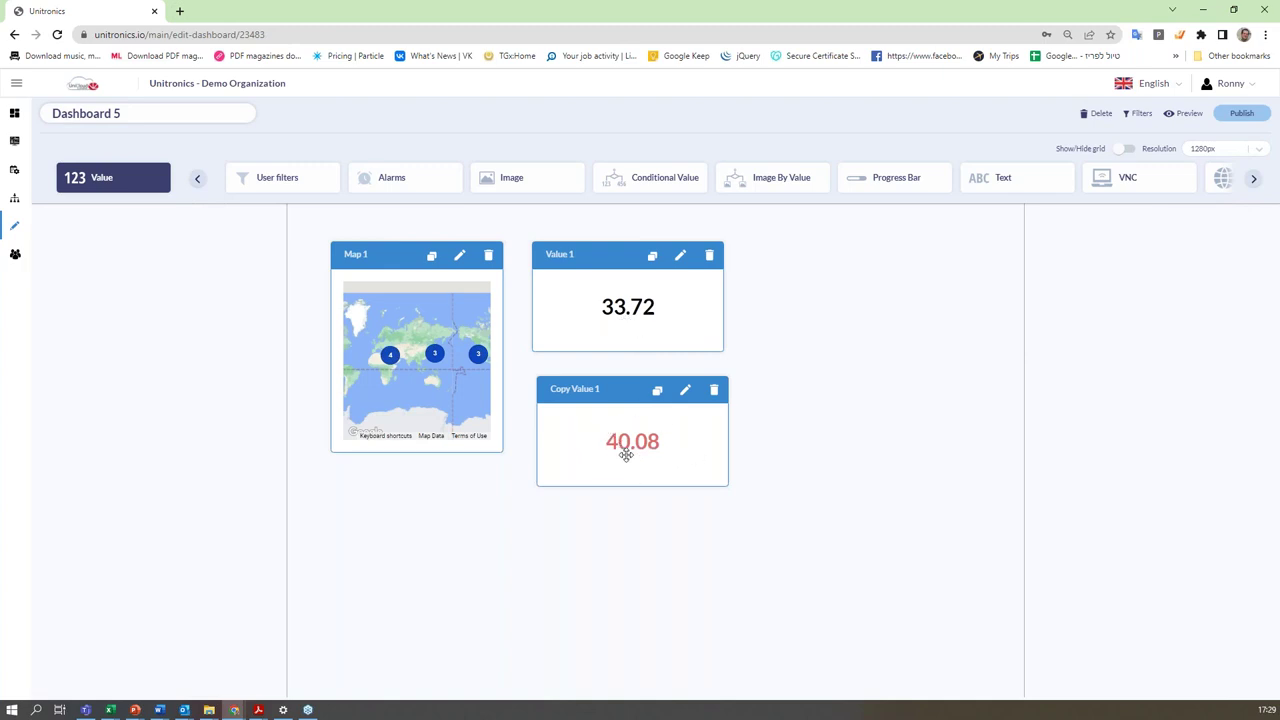
View the dashboard's organization, asset type, date range and geography filters, and close them without applying changes.
{"action": "left_click", "coordinate": [1142, 117]}
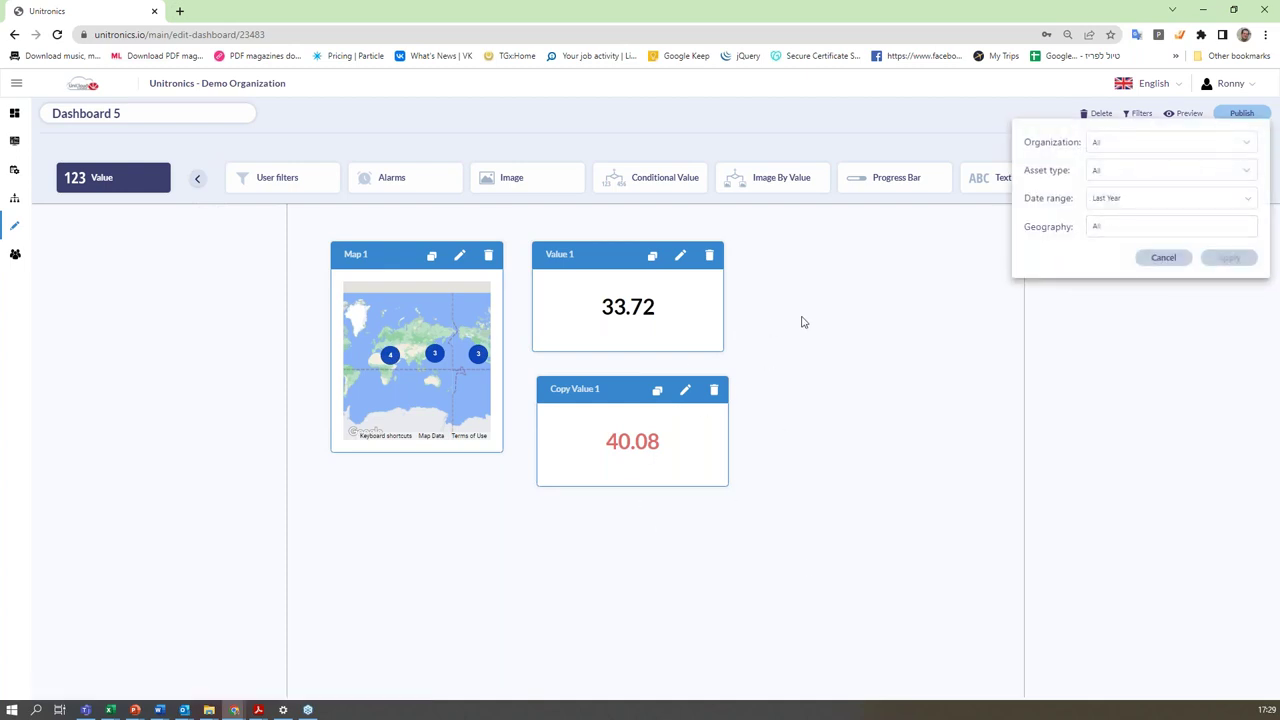
{"action": "left_click", "coordinate": [1163, 257]}
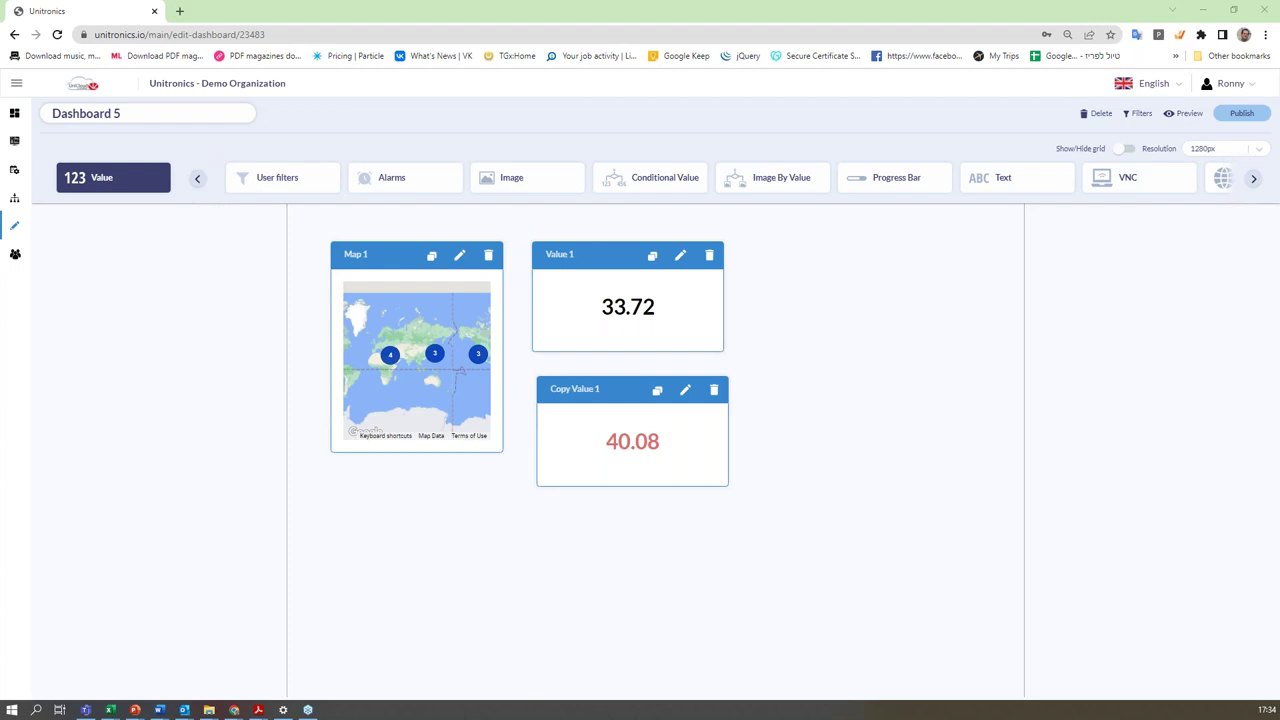
Move the browser window out of the way, return to the UniCloud Demo slideshow and advance to the Business Benefits slide.
{"action": "left_click", "coordinate": [850, 12]}
{"action": "double_click", "coordinate": [850, 12]}
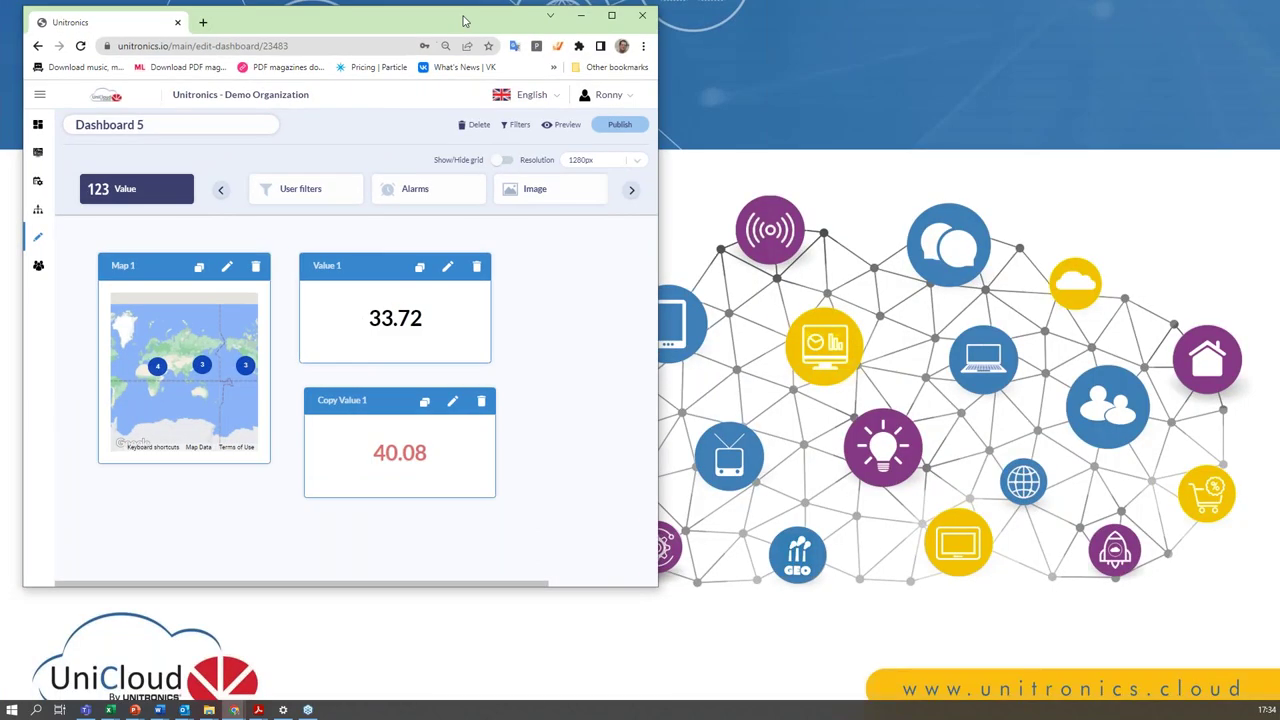
{"action": "left_click_drag", "start_coordinate": [462, 18], "coordinate": [376, 140]}
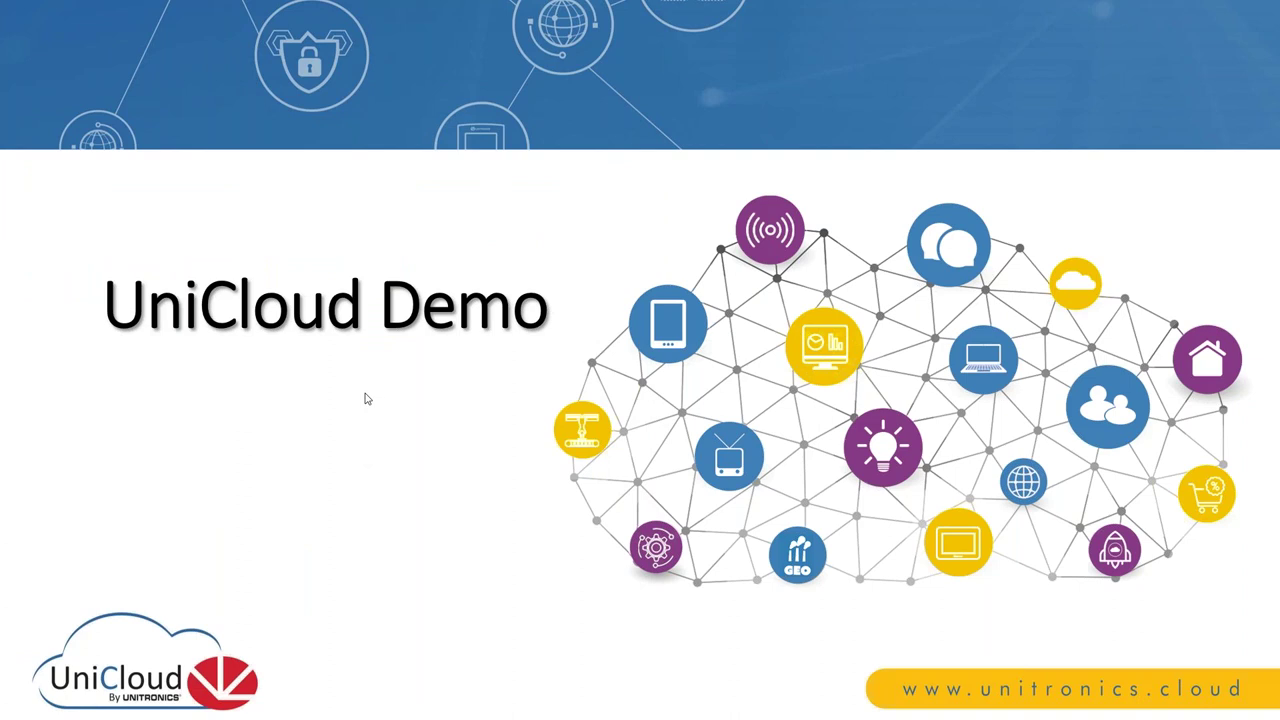
{"action": "left_click", "coordinate": [519, 258]}
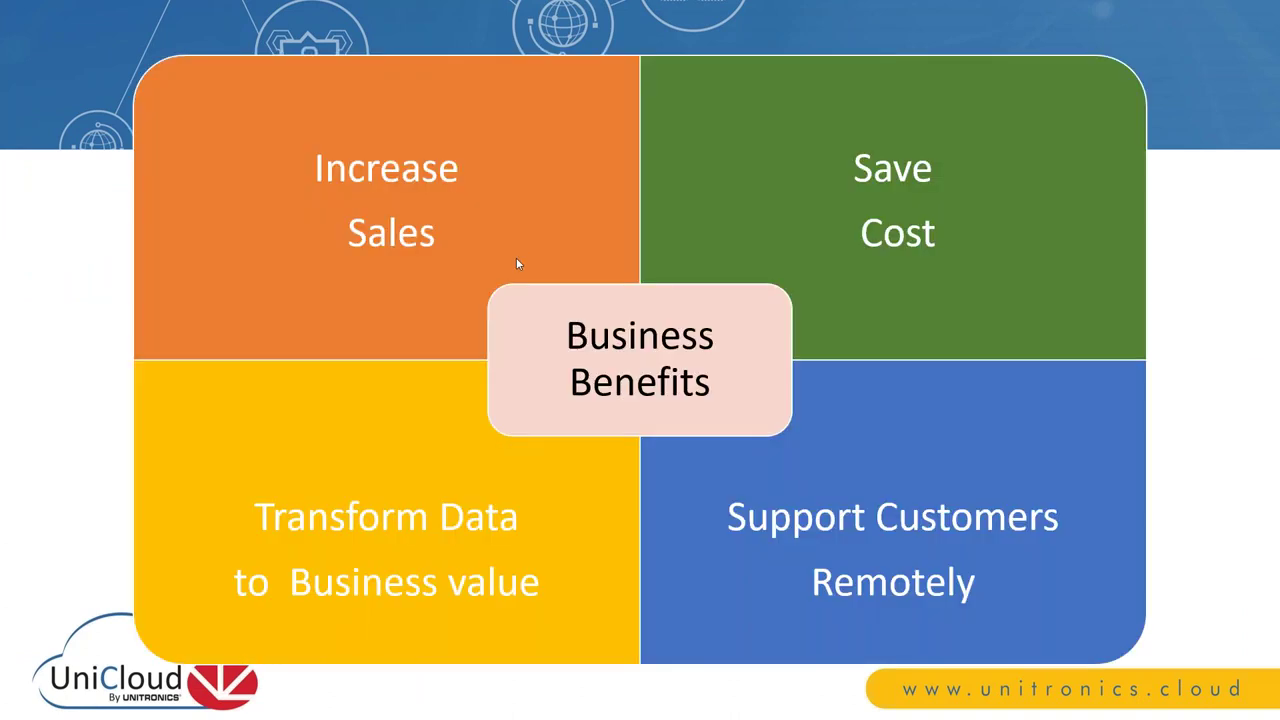